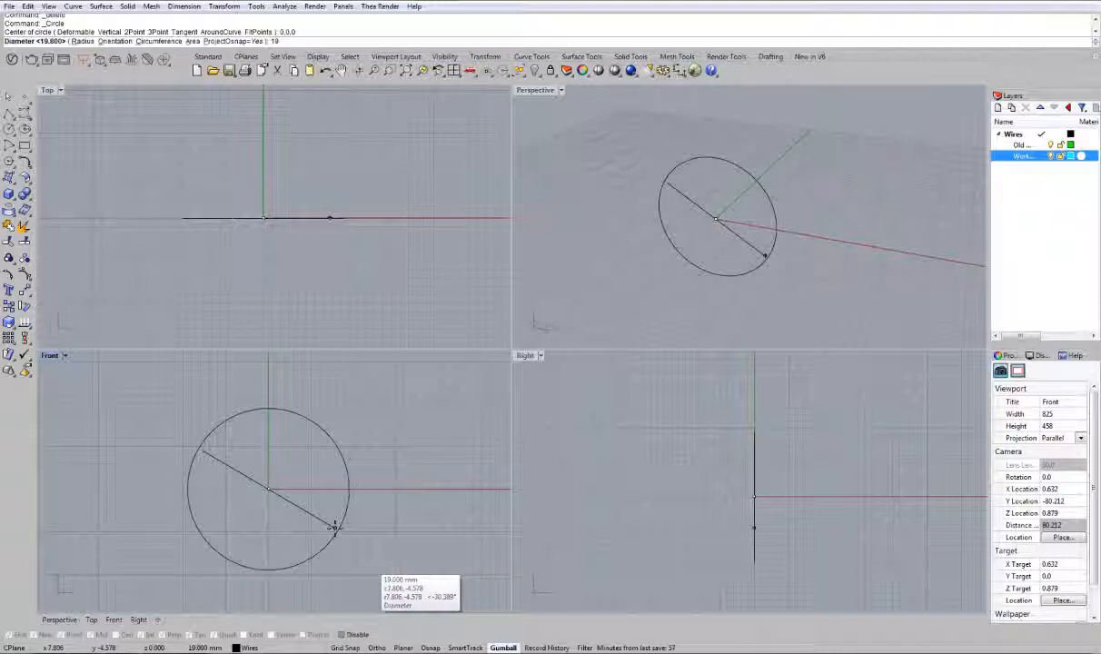
# Finish the circle centered at 0,0,0 with a 19.8 mm diameter and maximize the Front viewport.
pyautogui.press('Return')
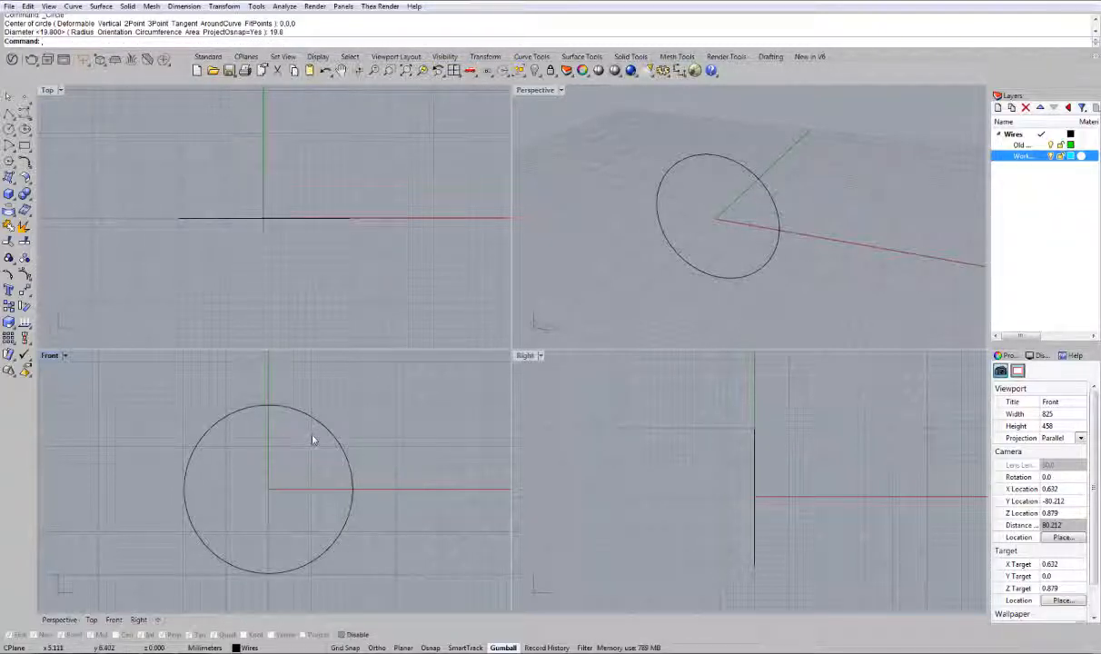
pyautogui.doubleClick(50, 355)
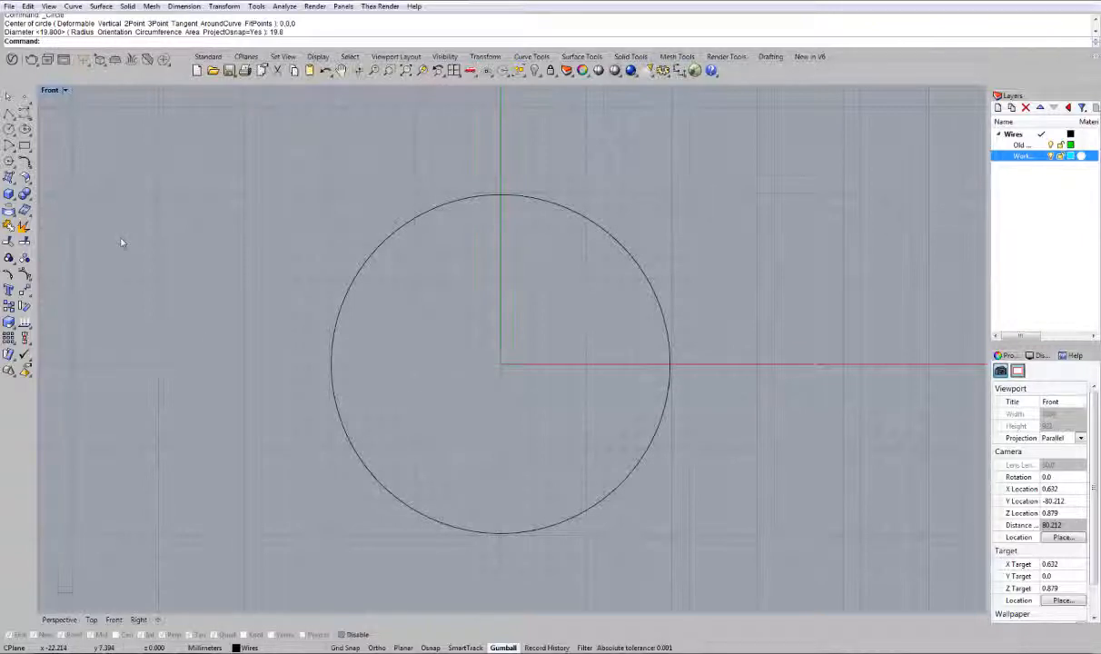
# With object snaps enabled, draw a 2.5 mm horizontal polyline outward from the circle's right quadrant.
pyautogui.click(9, 113)
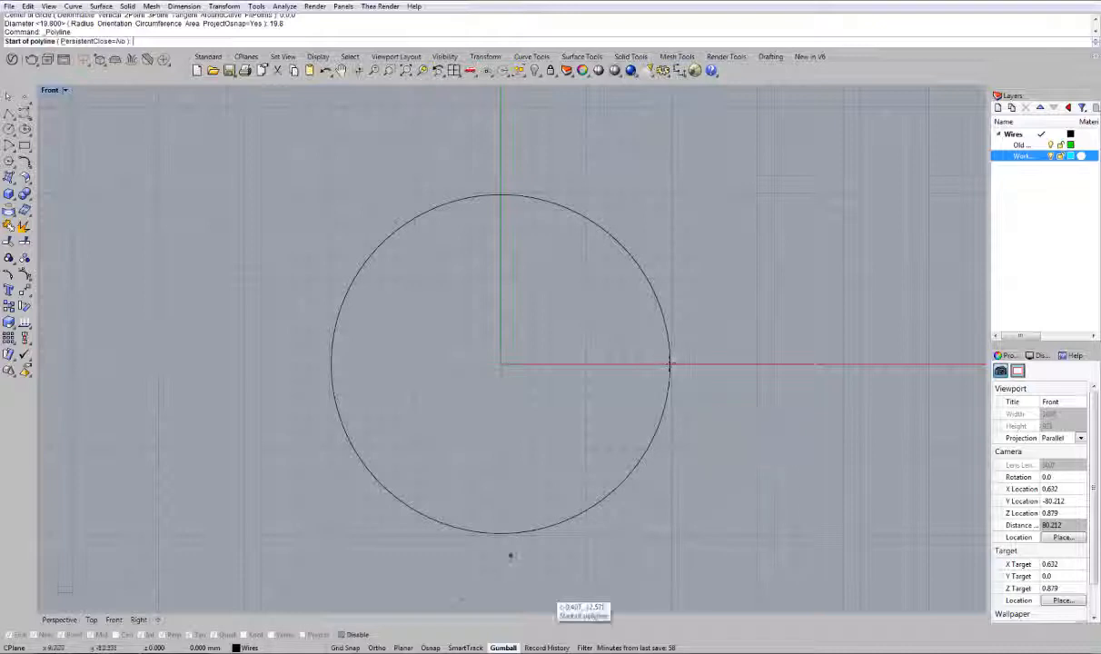
pyautogui.click(430, 648)
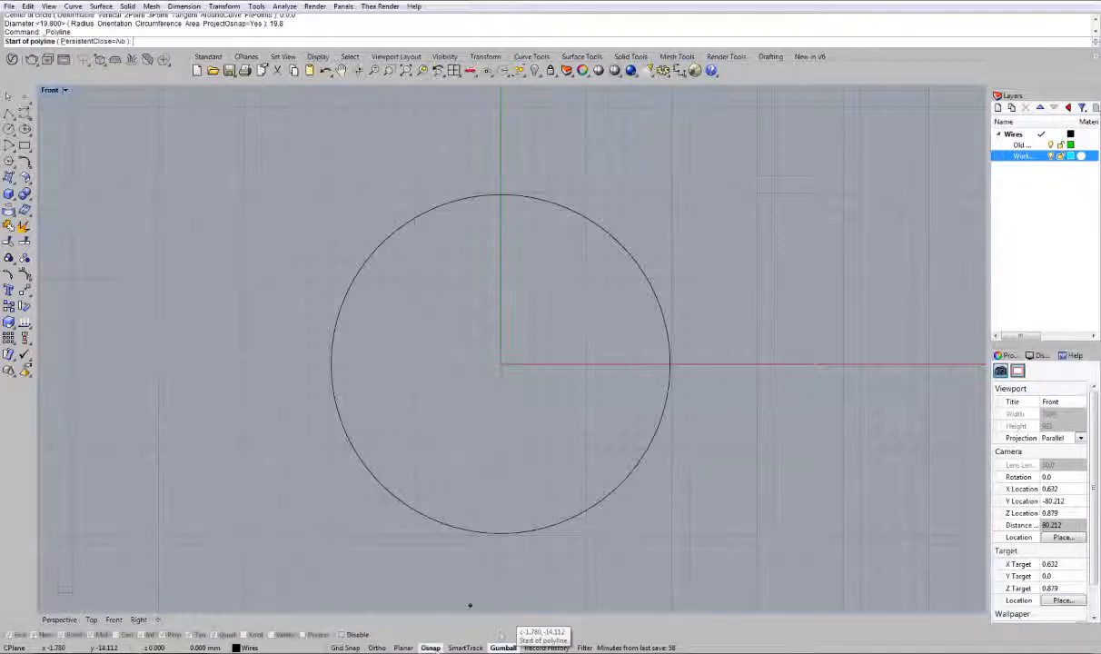
pyautogui.click(670, 365)
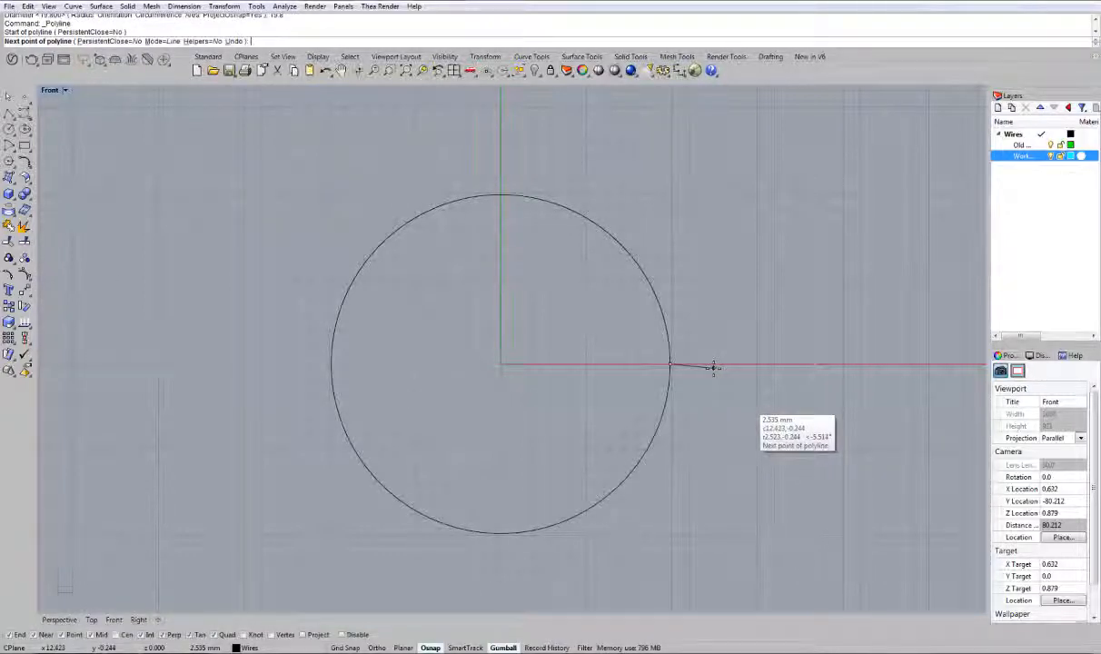
pyautogui.write('2')
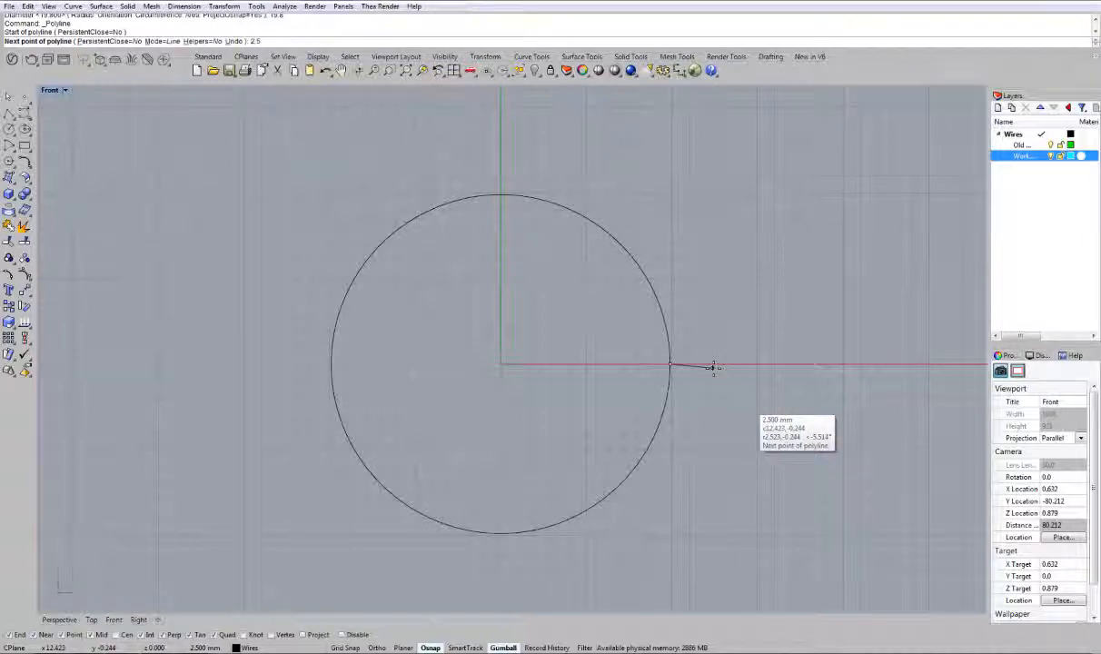
pyautogui.write('.5')
pyautogui.press('Return')
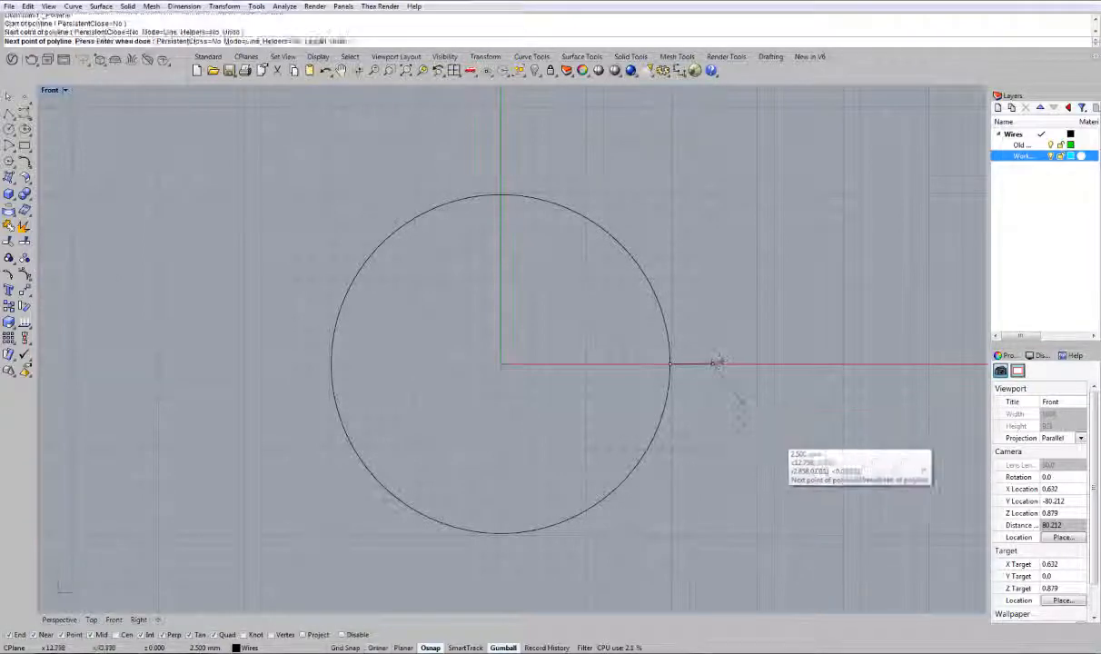
pyautogui.press('Return')
# Draw a 2 mm vertical polyline downward from the circle's bottom quadrant.
pyautogui.press('Return')
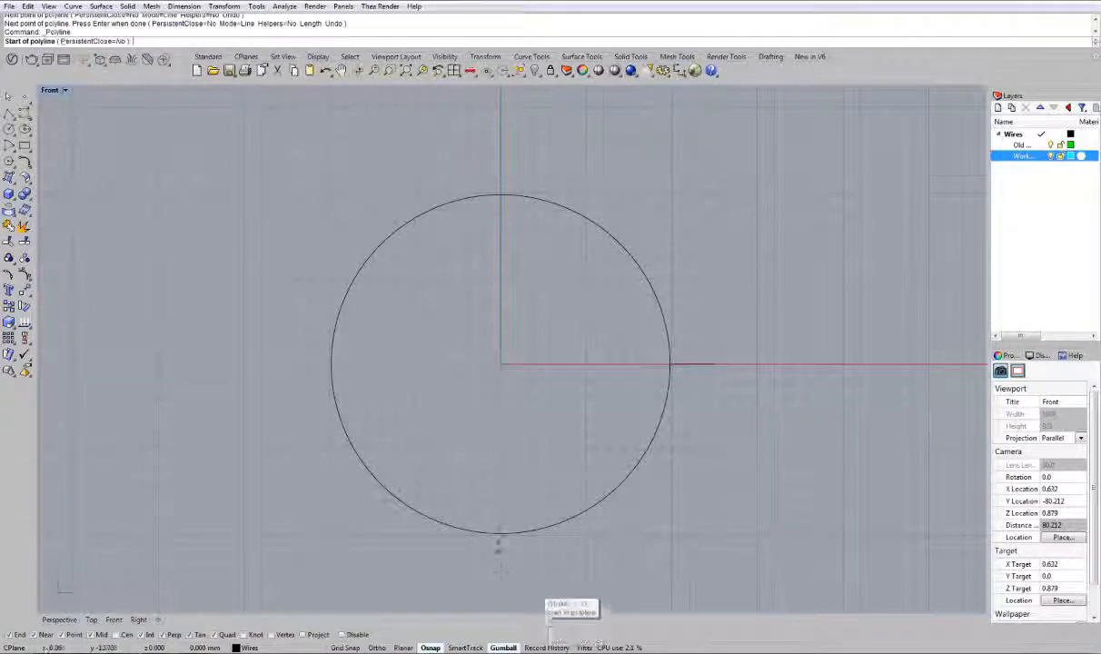
pyautogui.click(499, 532)
pyautogui.write('2')
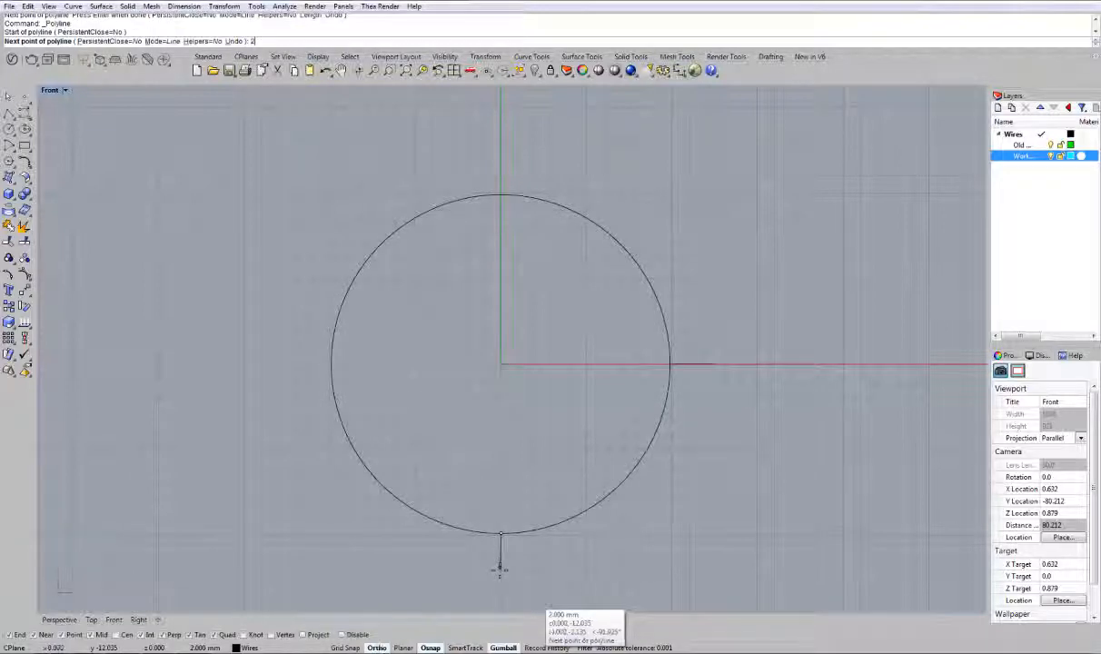
pyautogui.press('Return')
pyautogui.press('Return')
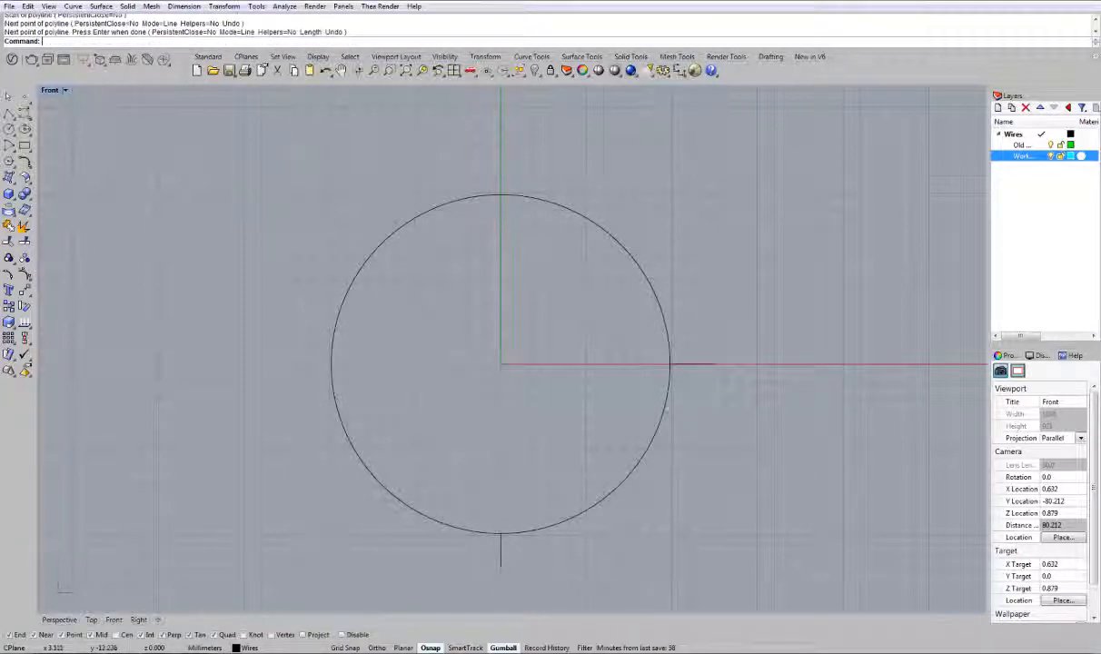
# Mirror the 2.5 mm horizontal line to the circle's other side across the vertical axis through 0,0,0.
pyautogui.click(695, 365)
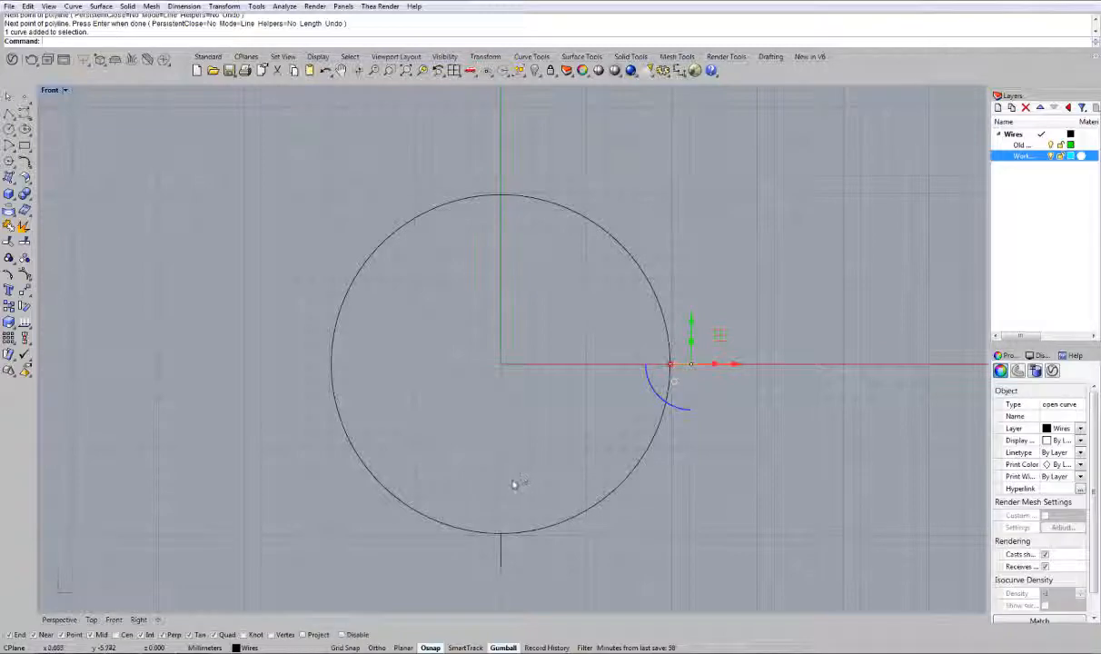
pyautogui.write('m0')
pyautogui.press('Return')
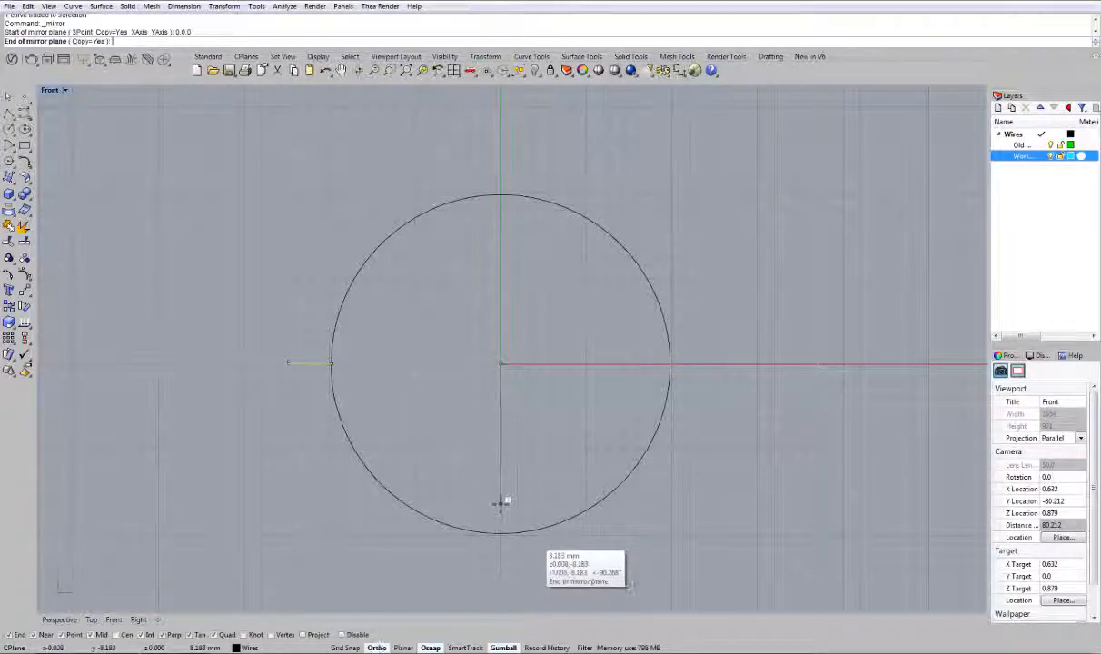
pyautogui.click(502, 503)
pyautogui.press('Escape')
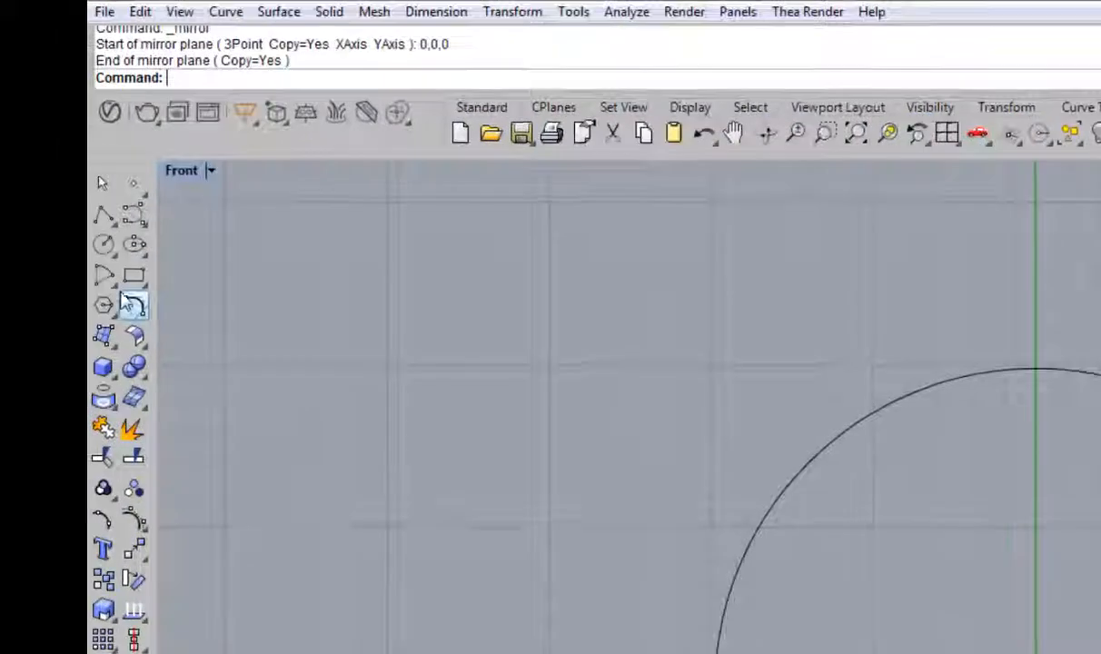
# Draw a start, end, point-on-arc curve joining the outer ends of both horizontal lines through the lower end of the vertical line.
pyautogui.click(103, 276)
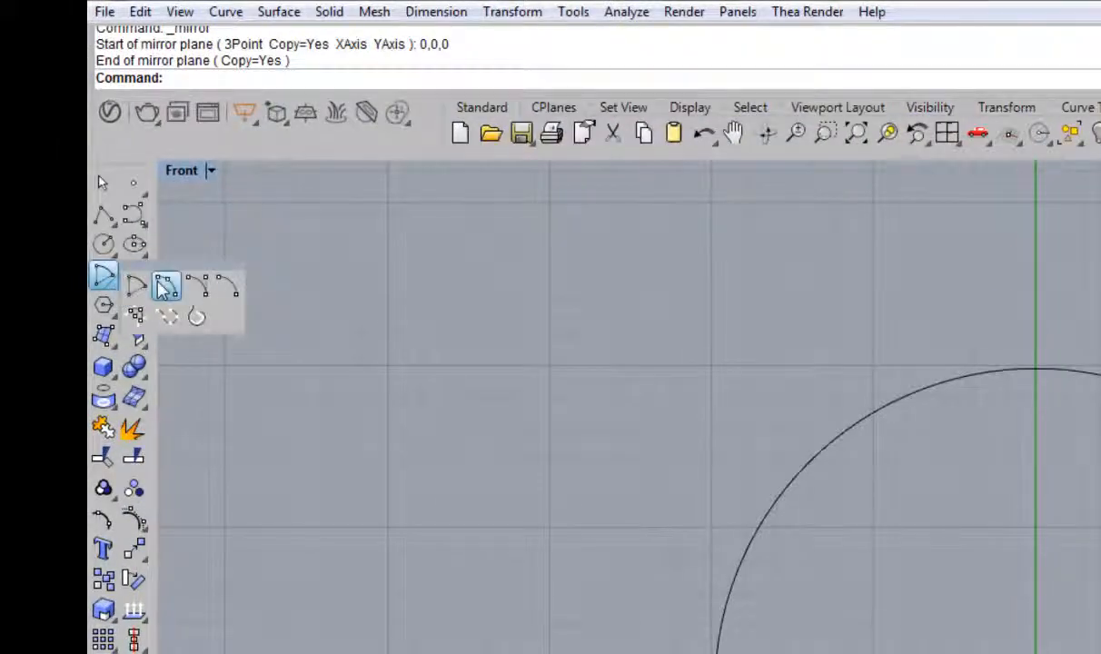
pyautogui.click(166, 286)
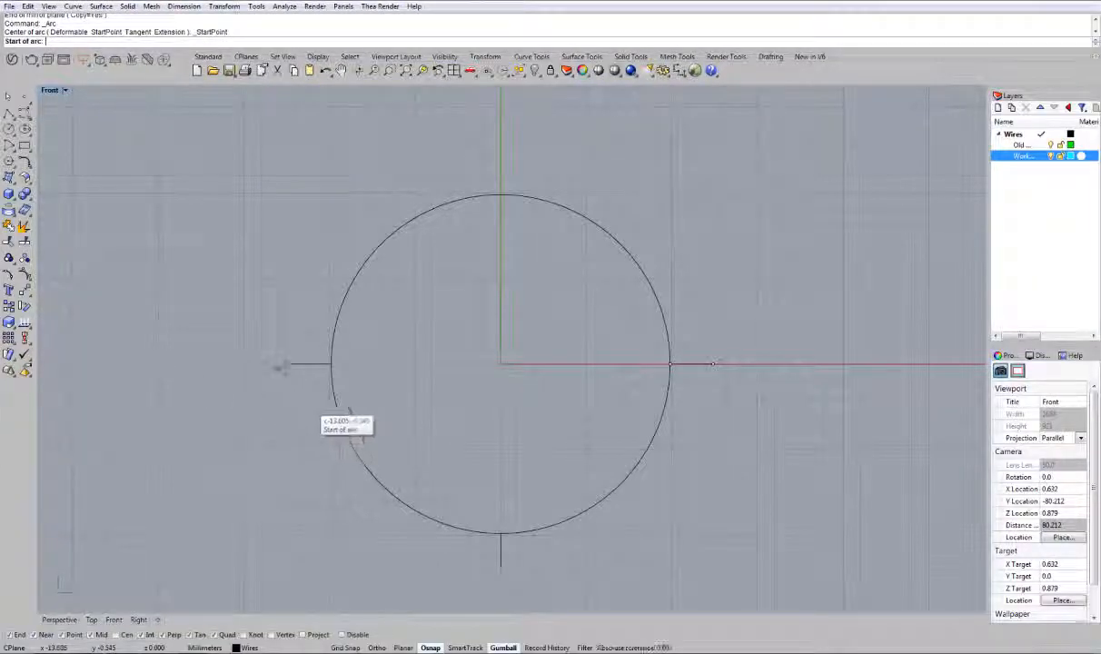
pyautogui.click(293, 366)
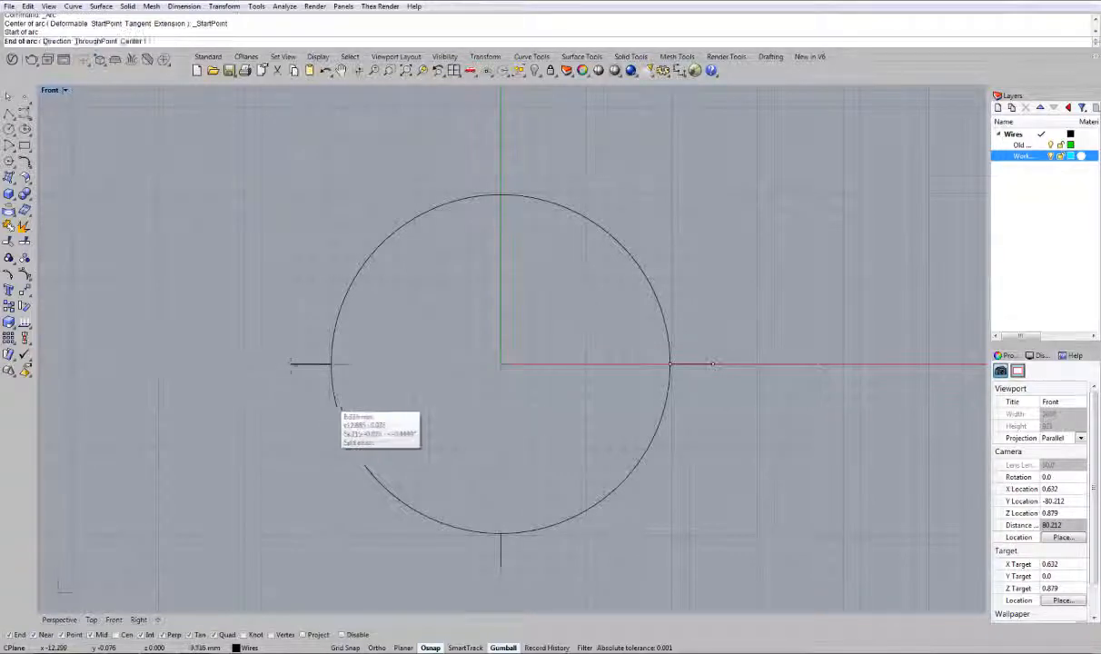
pyautogui.click(714, 364)
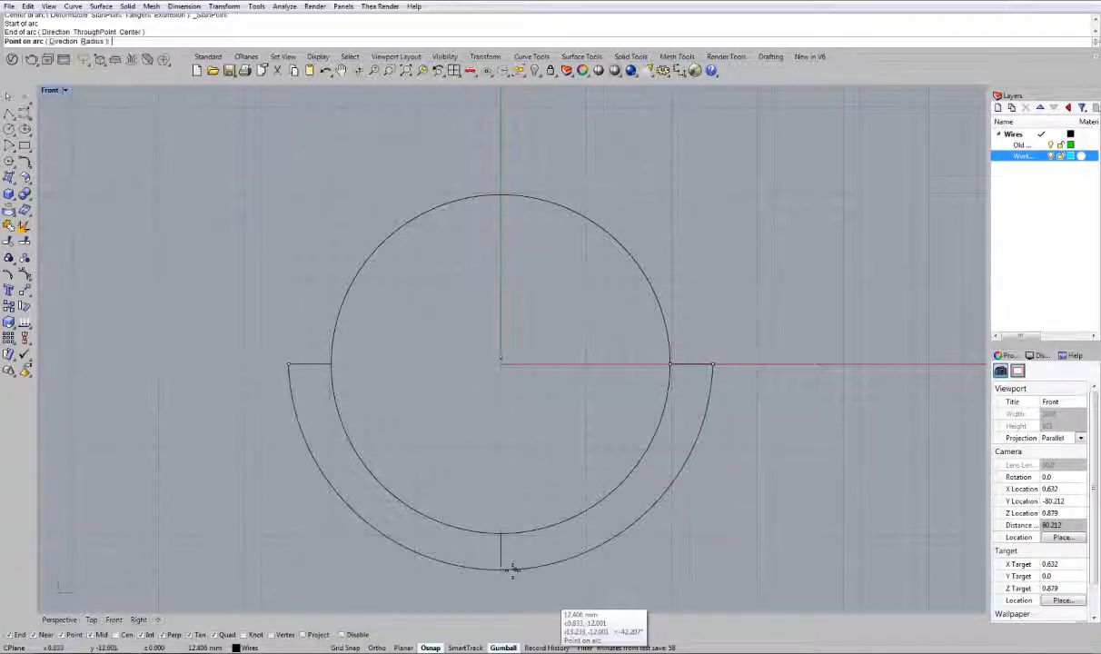
pyautogui.click(501, 567)
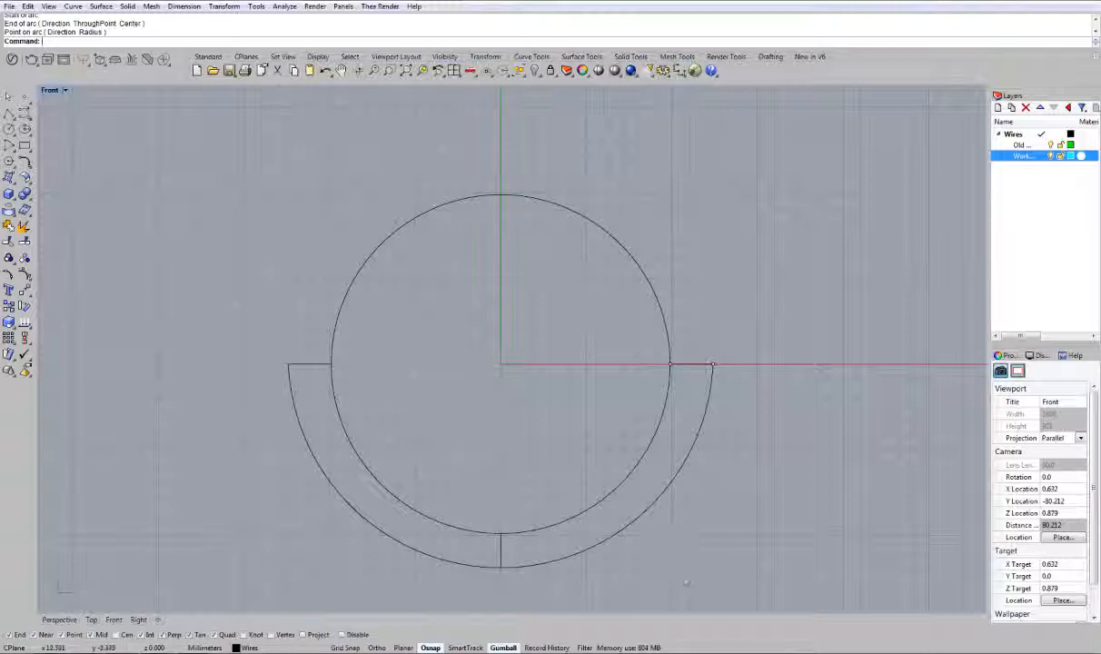
# Delete the three short guide lines between the circle and the outer arc.
pyautogui.click(698, 367)
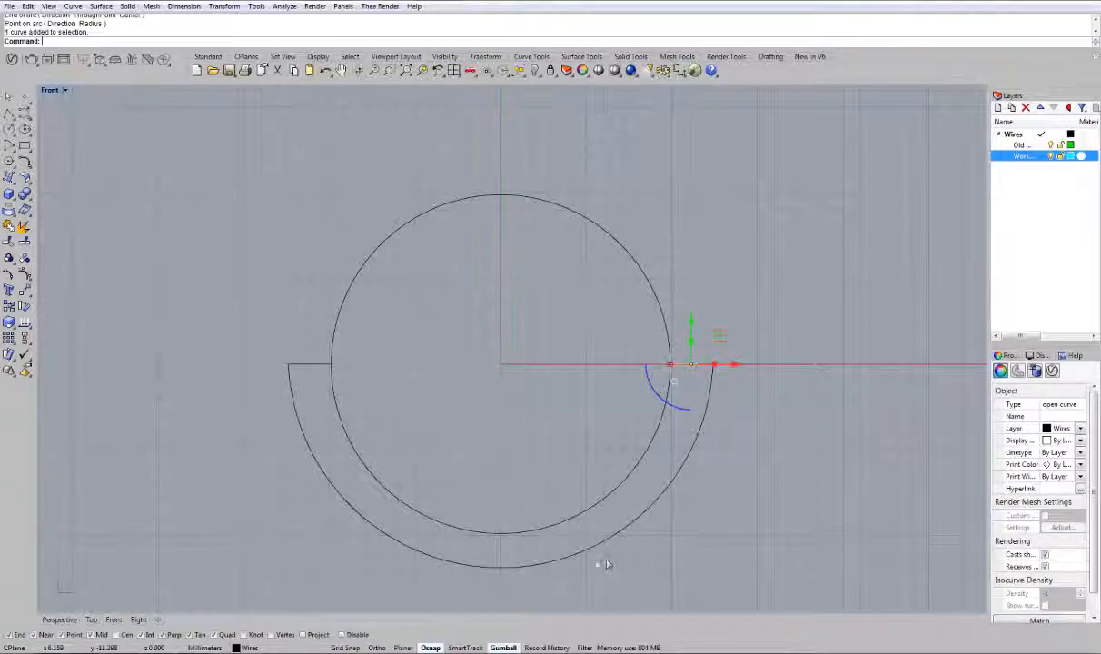
pyautogui.keyDown('shift'); pyautogui.click(499, 556); pyautogui.keyUp('shift')
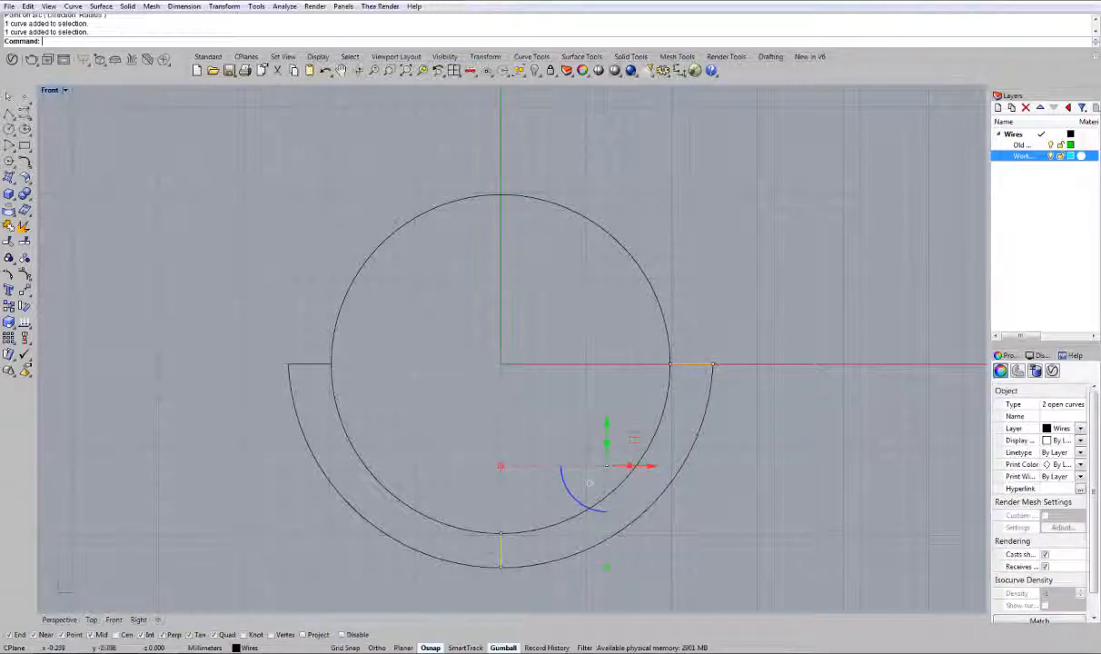
pyautogui.keyDown('shift'); pyautogui.click(314, 366); pyautogui.keyUp('shift')
pyautogui.press('Delete')
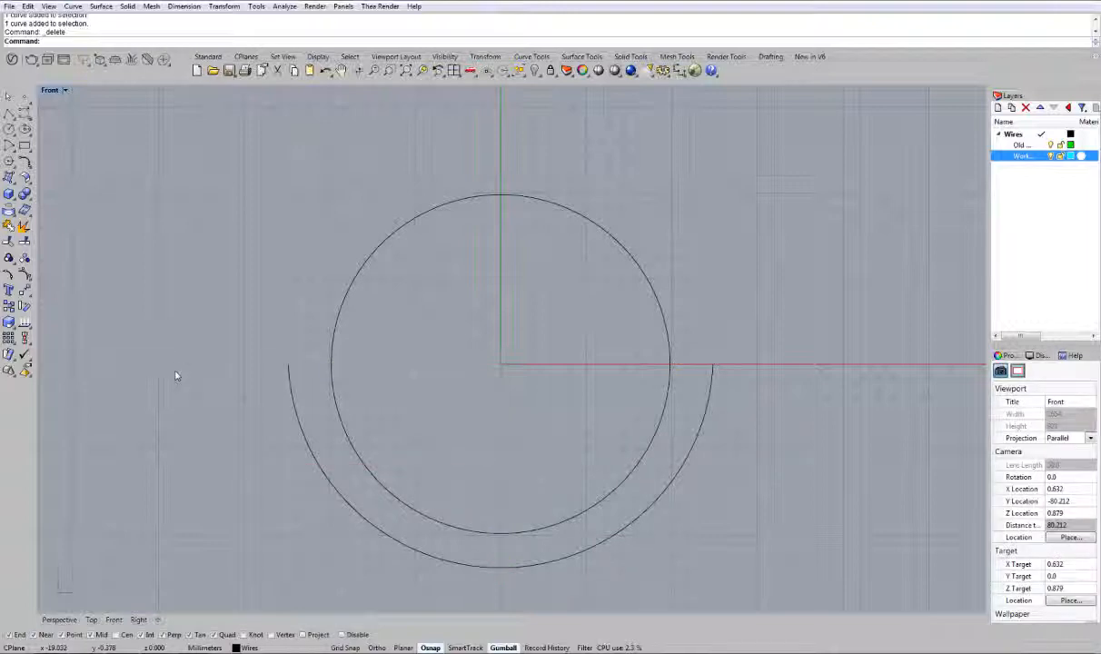
# Draw a 4 mm vertical polyline upward from the circle's top quadrant.
pyautogui.moveTo(497, 303); pyautogui.dragTo(490, 378, button='right')
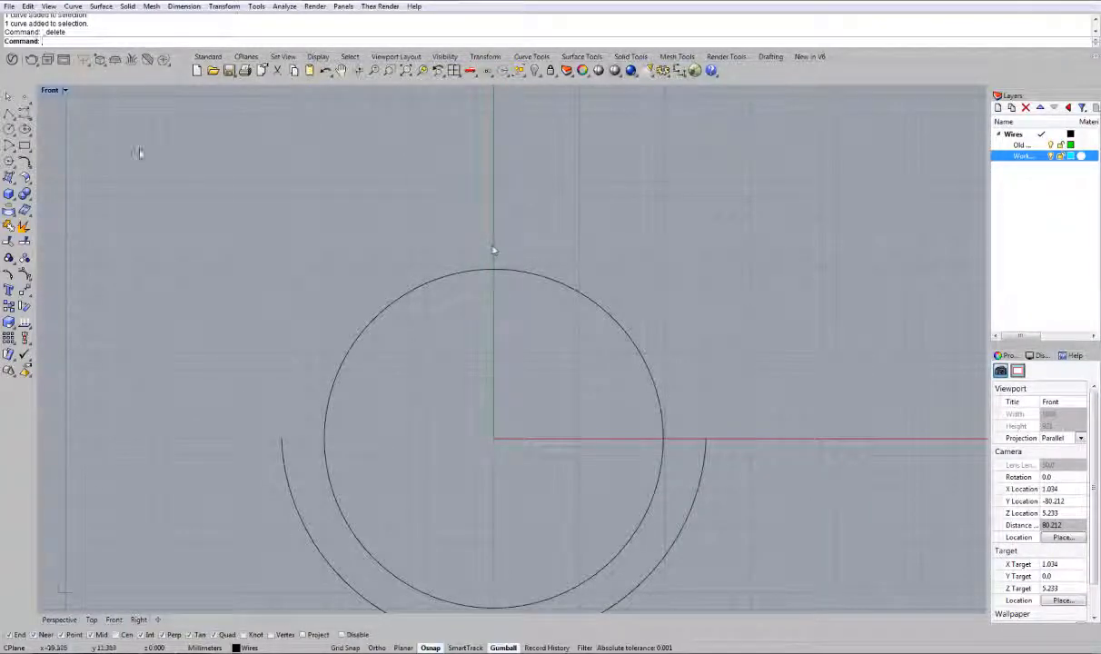
pyautogui.click(9, 145)
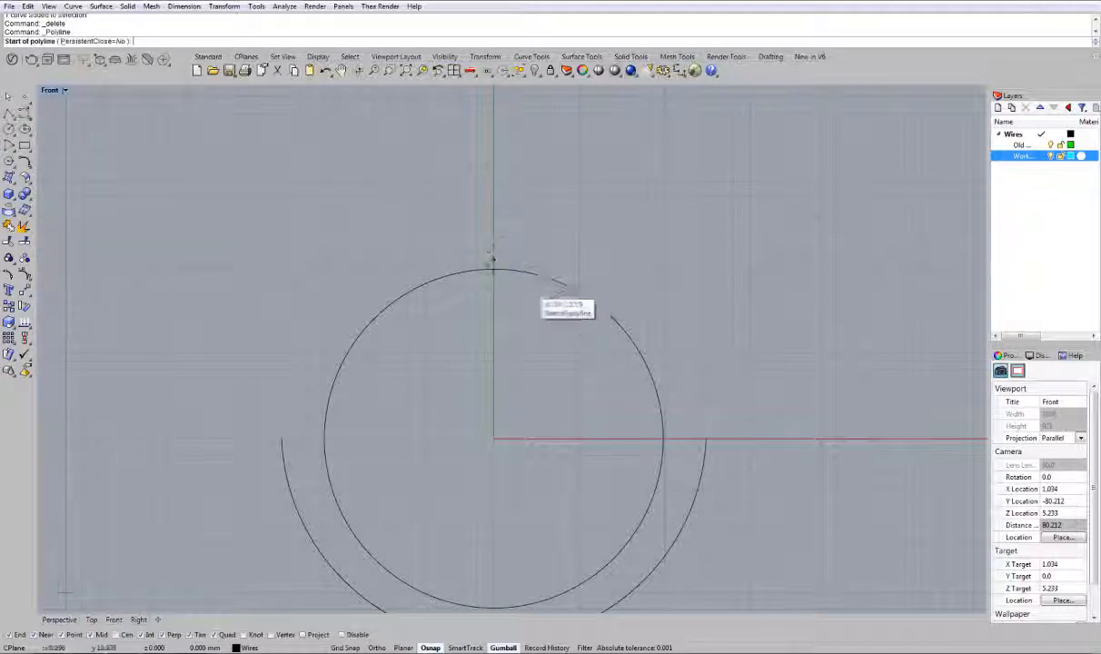
pyautogui.click(493, 270)
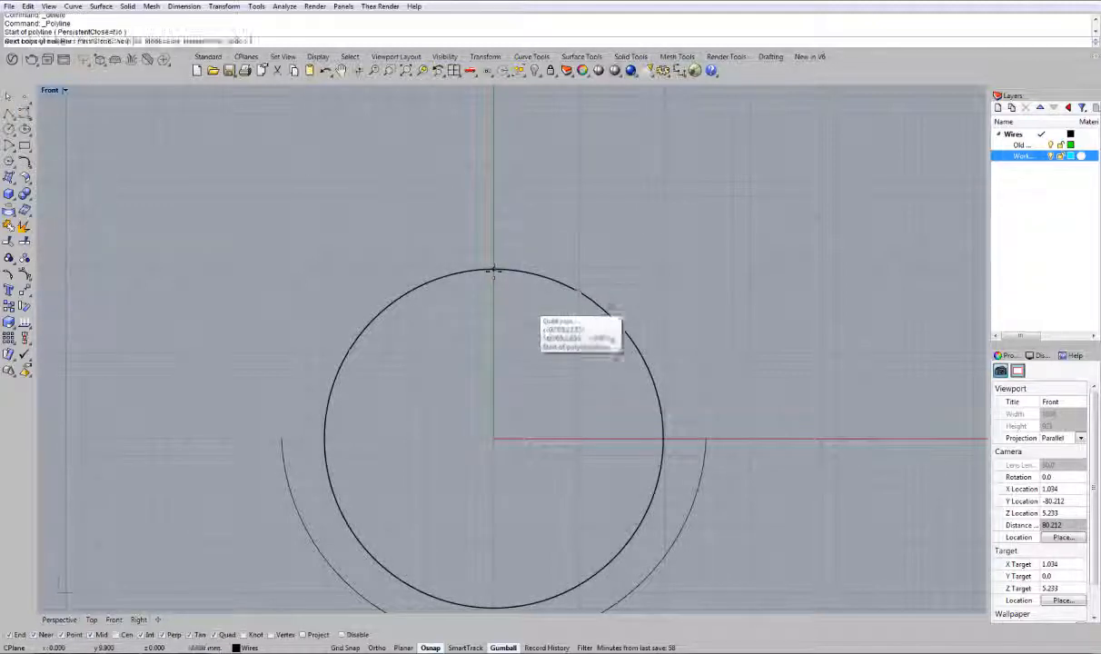
pyautogui.press('Return')
pyautogui.click(494, 202)
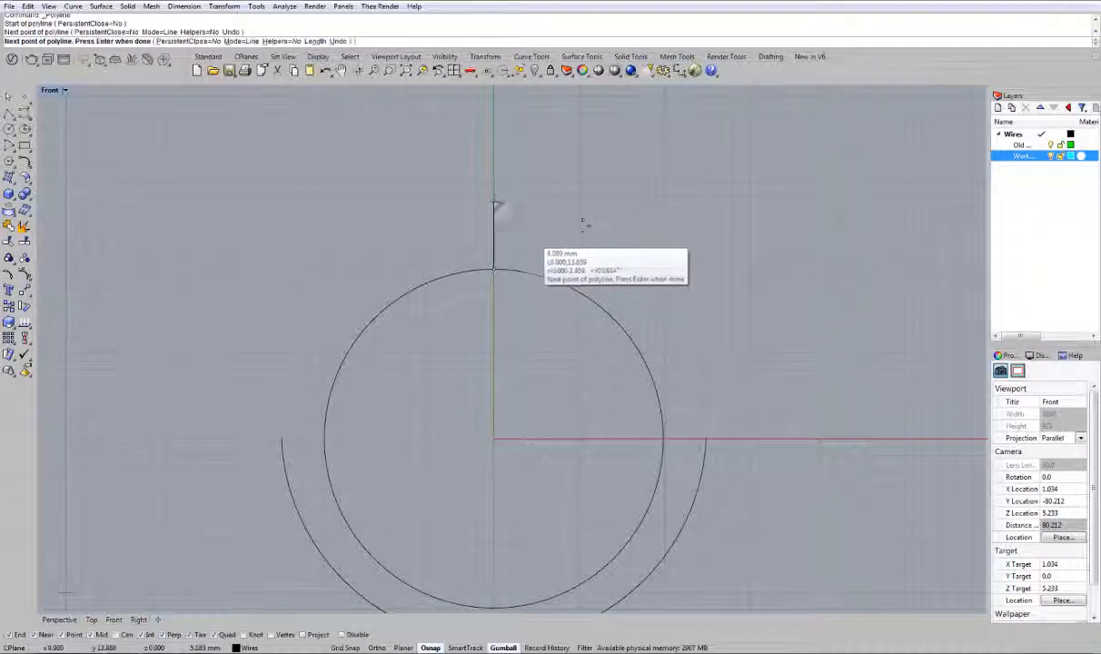
pyautogui.press('Return')
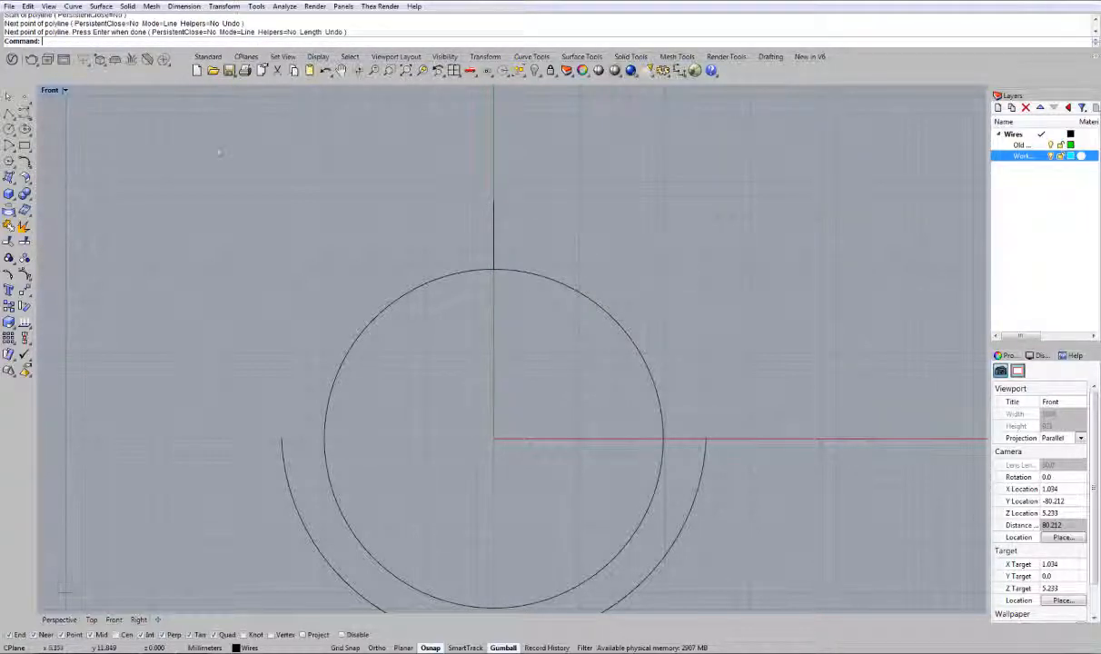
# Draw a horizontal both-sides line centered on the vertical line's upper end, extending 6 mm to each side.
pyautogui.click(8, 113)
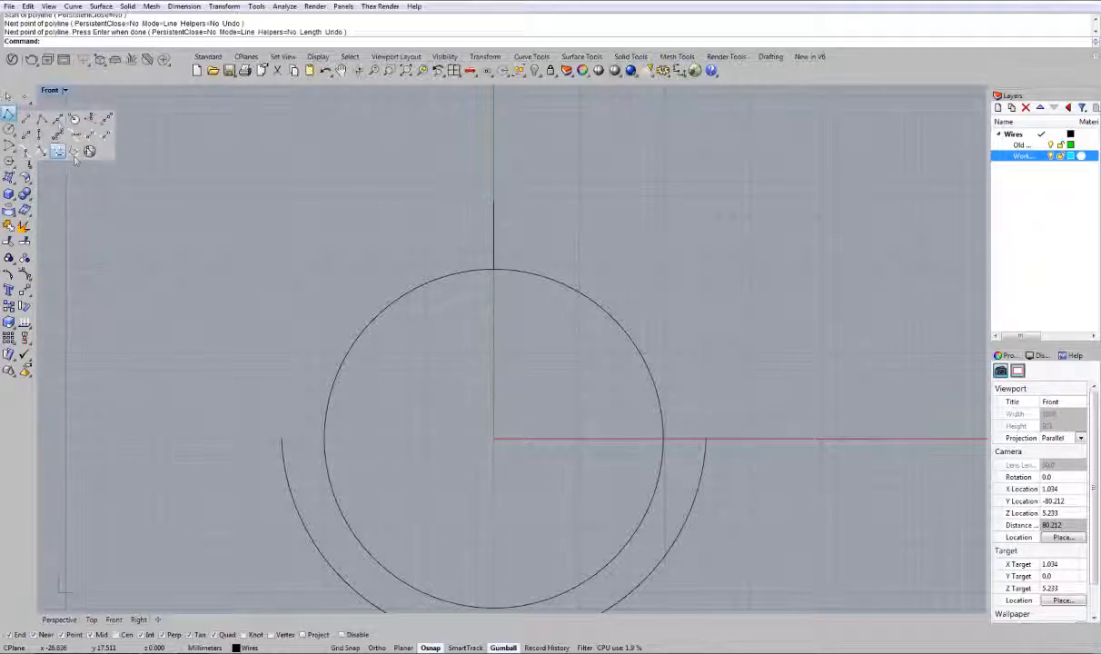
pyautogui.click(57, 120)
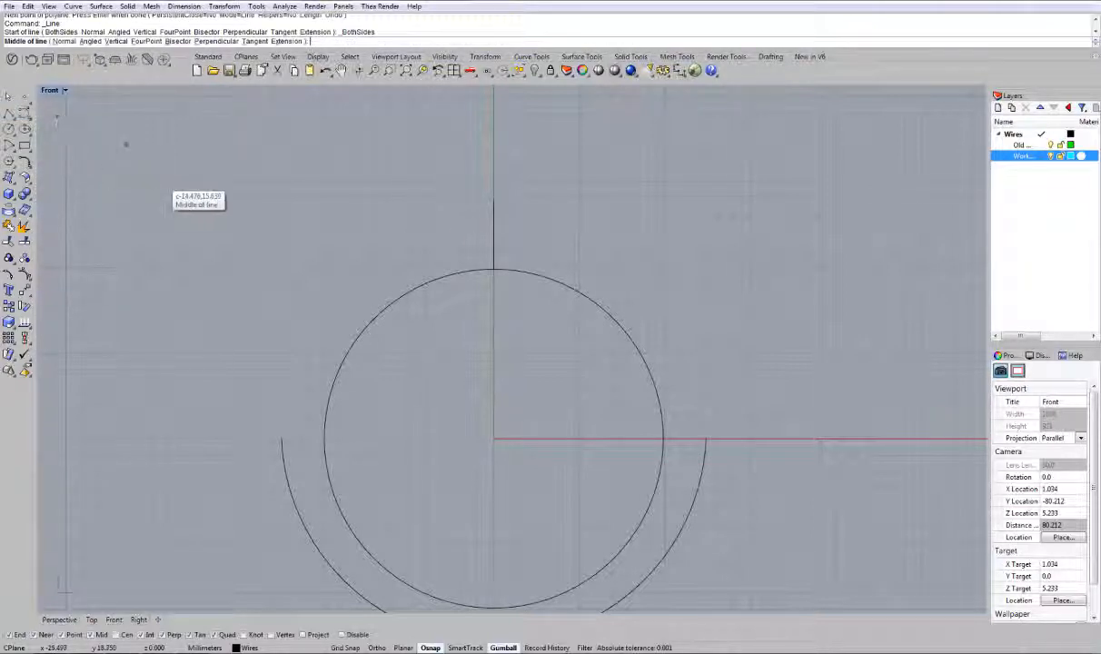
pyautogui.click(492, 200)
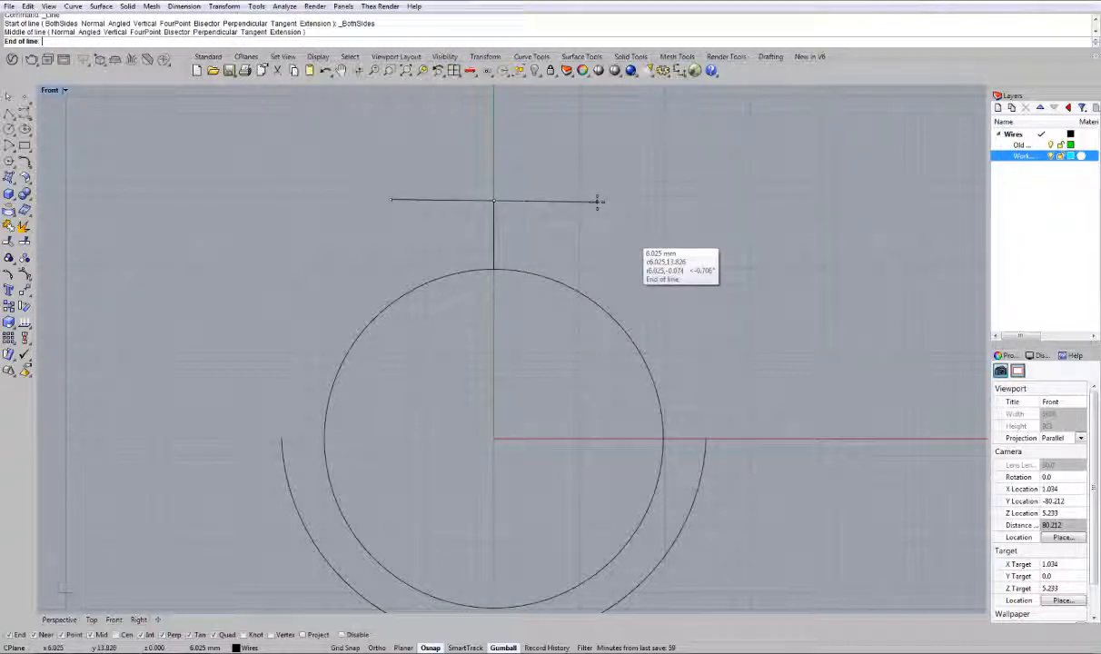
pyautogui.write('6')
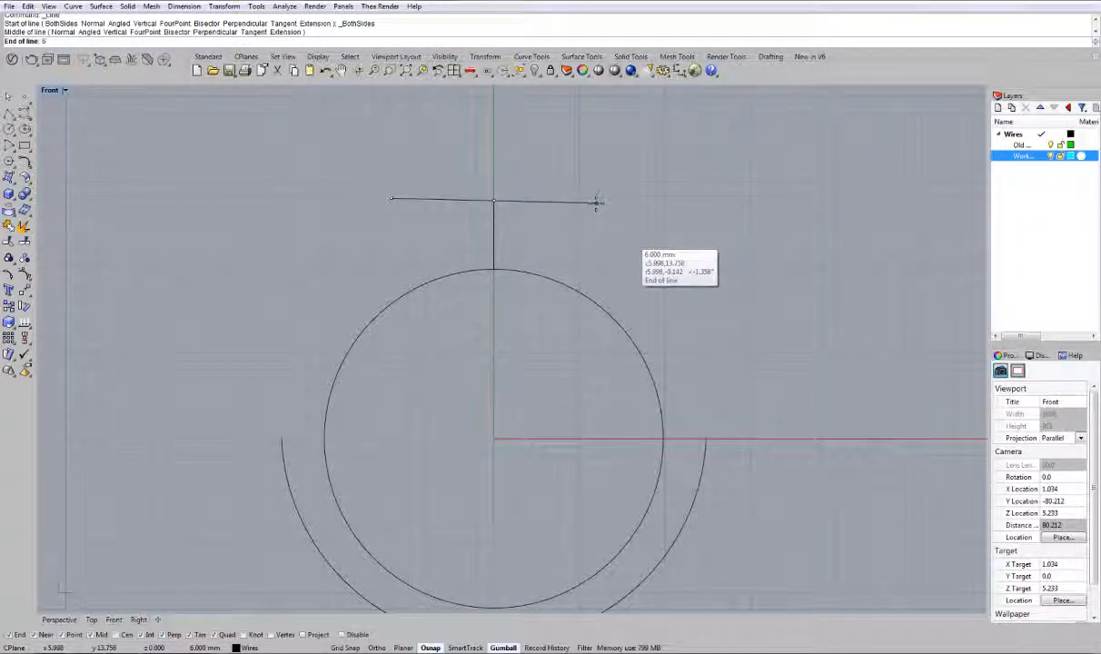
pyautogui.press('F8')
pyautogui.press('Return')
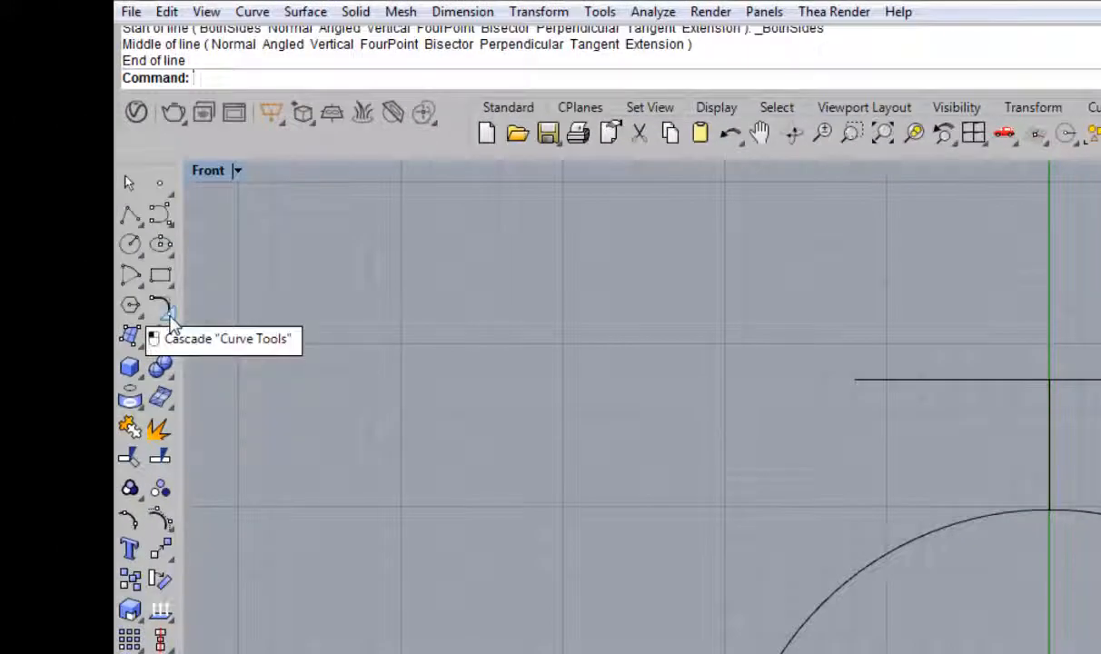
# Extend both ends of the outer arc by arc to point, up to the ends of the horizontal top line.
pyautogui.click(170, 324)
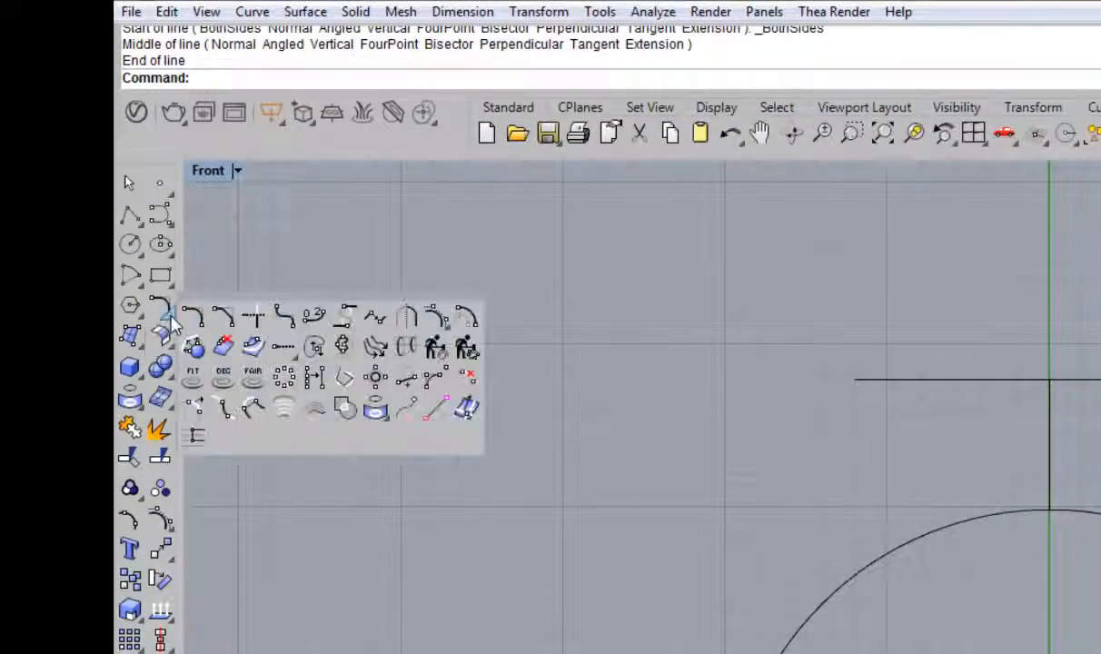
pyautogui.click(292, 358)
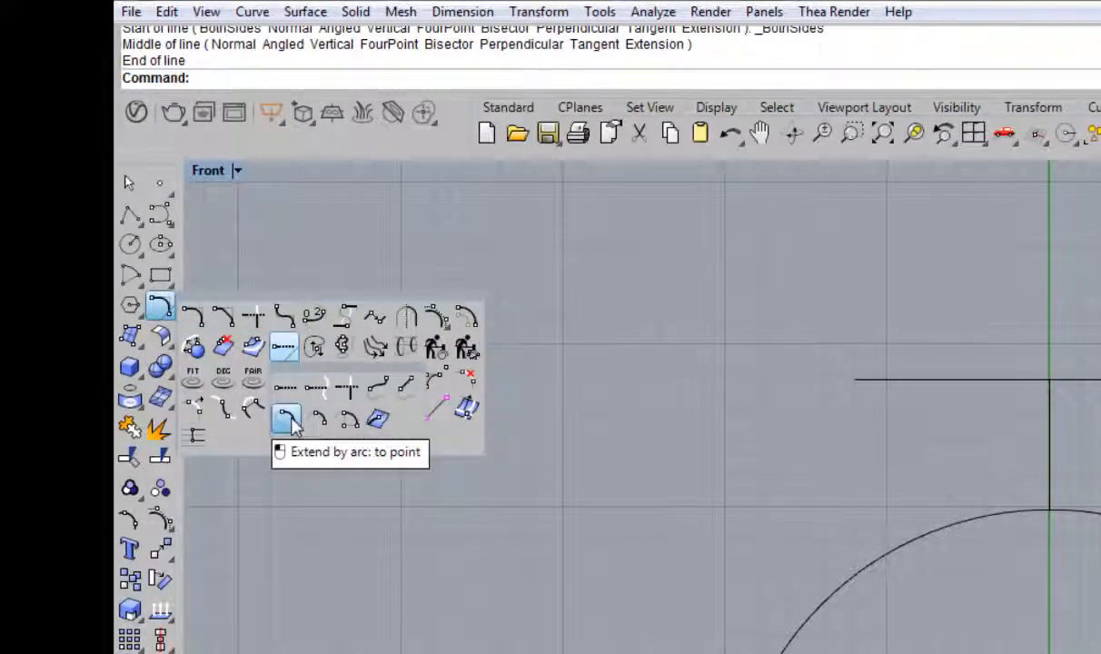
pyautogui.click(288, 420)
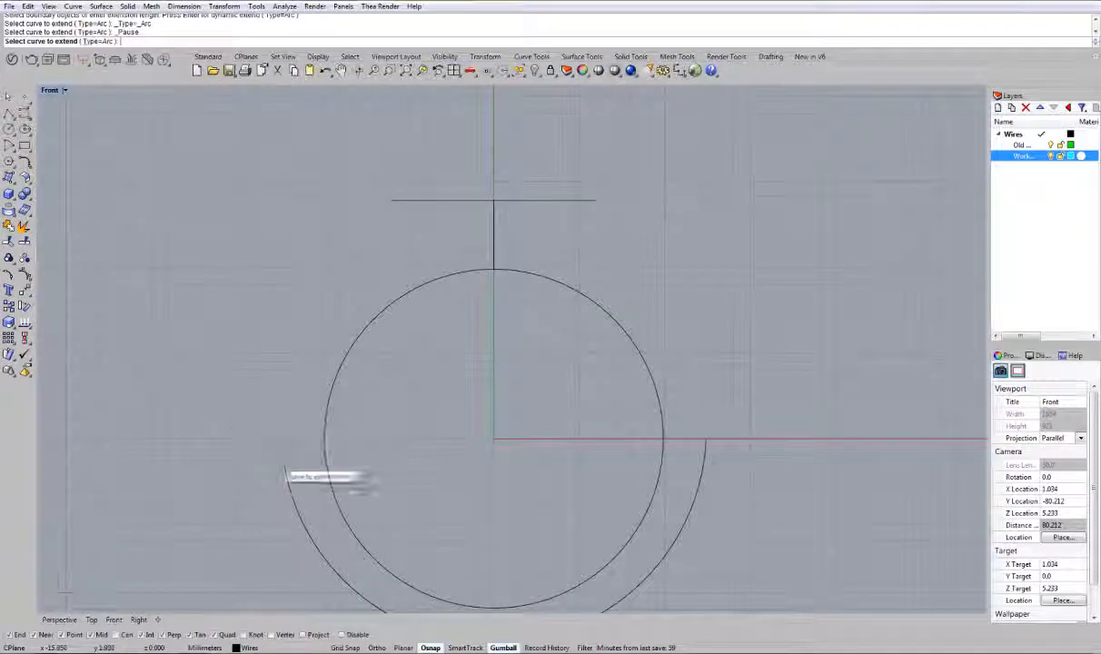
pyautogui.click(281, 445)
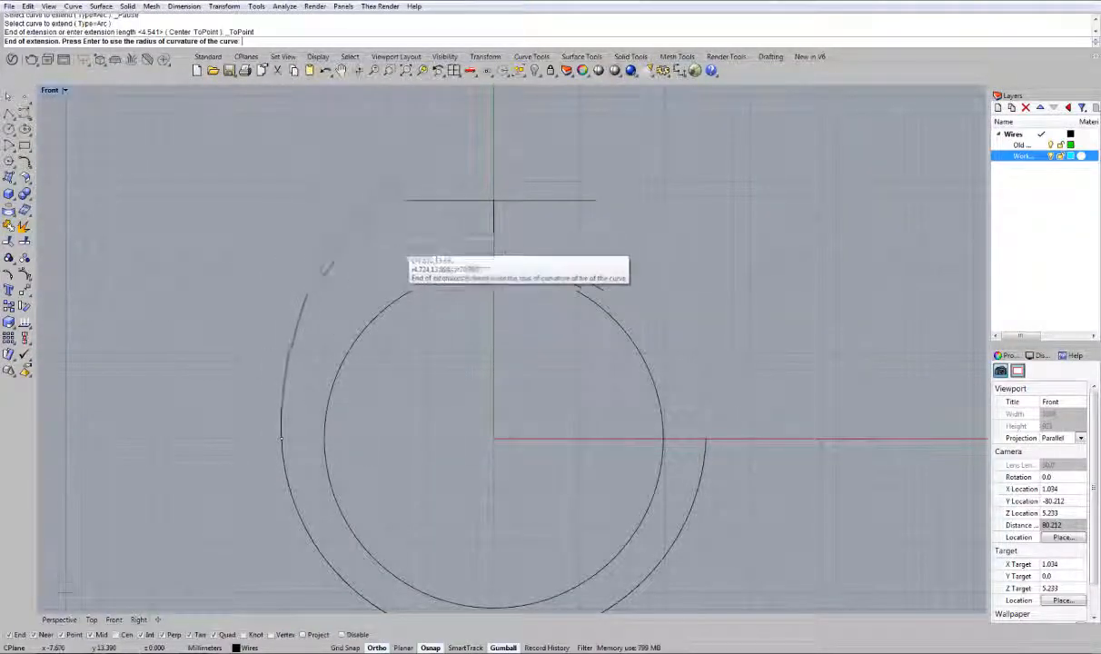
pyautogui.click(391, 204)
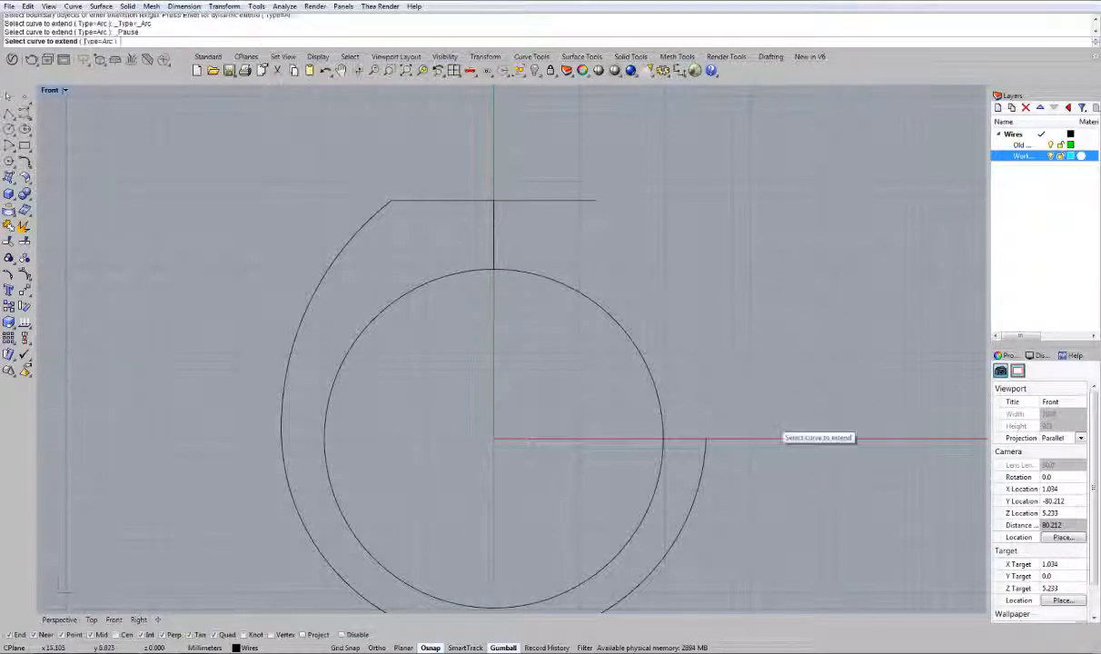
pyautogui.click(706, 444)
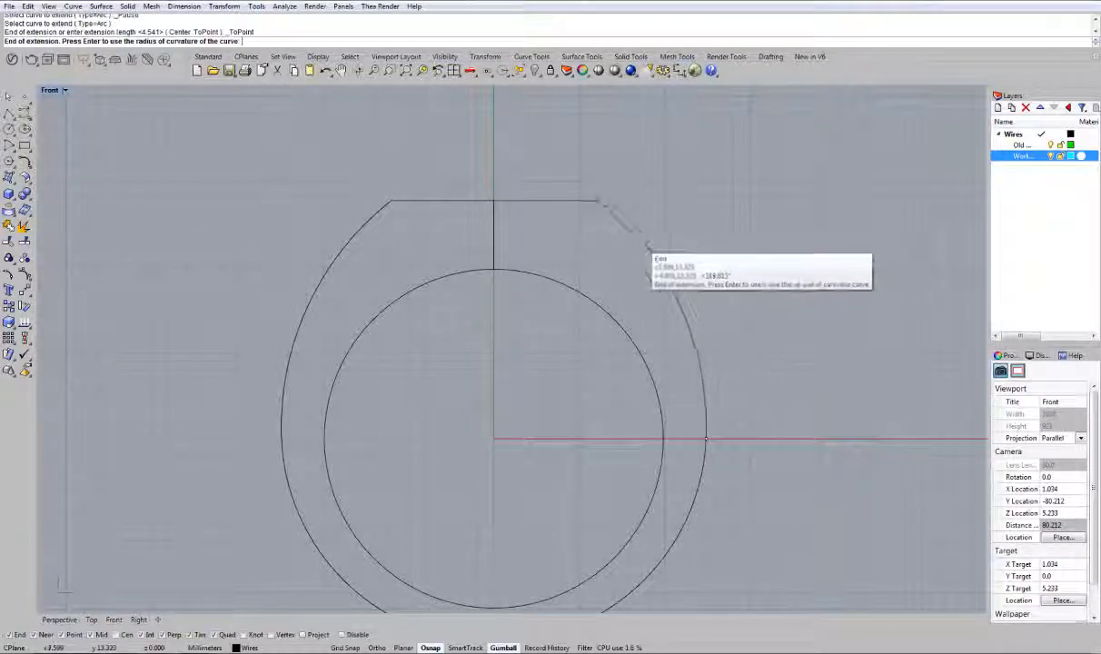
pyautogui.click(598, 204)
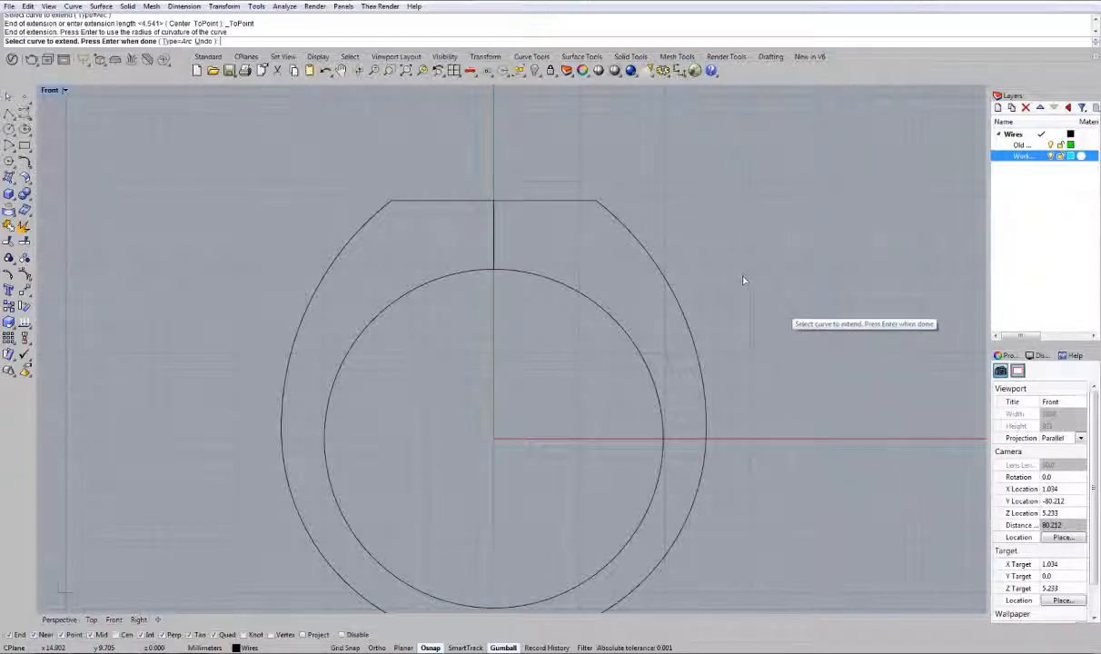
pyautogui.moveTo(749, 376); pyautogui.dragTo(757, 297, button='right')
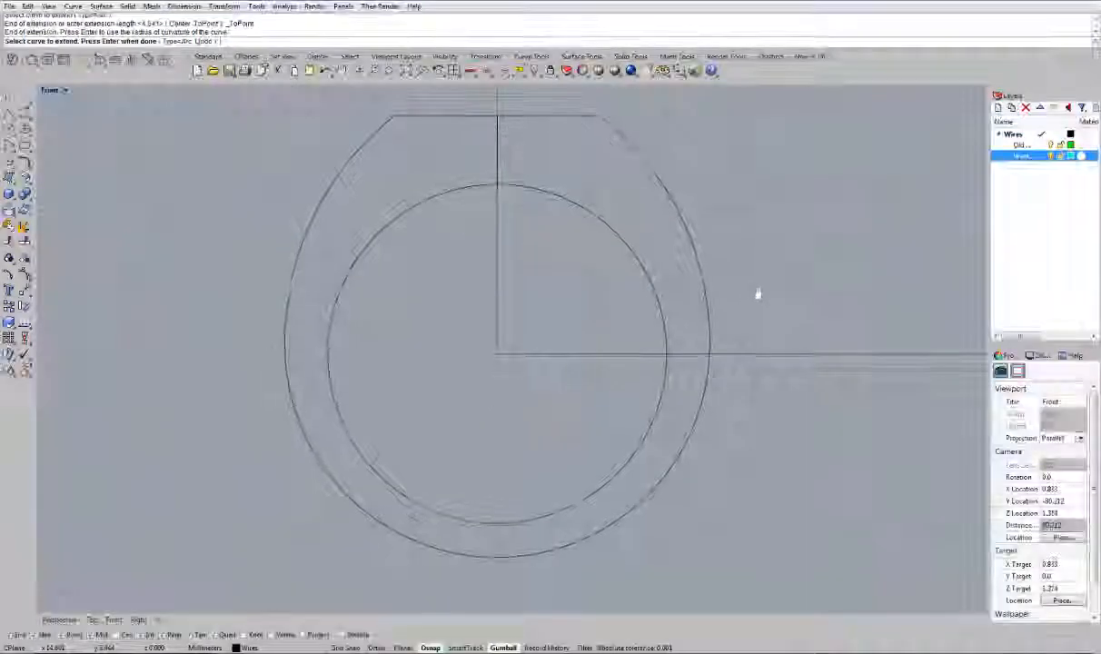
pyautogui.click(476, 192)
pyautogui.press('Return')
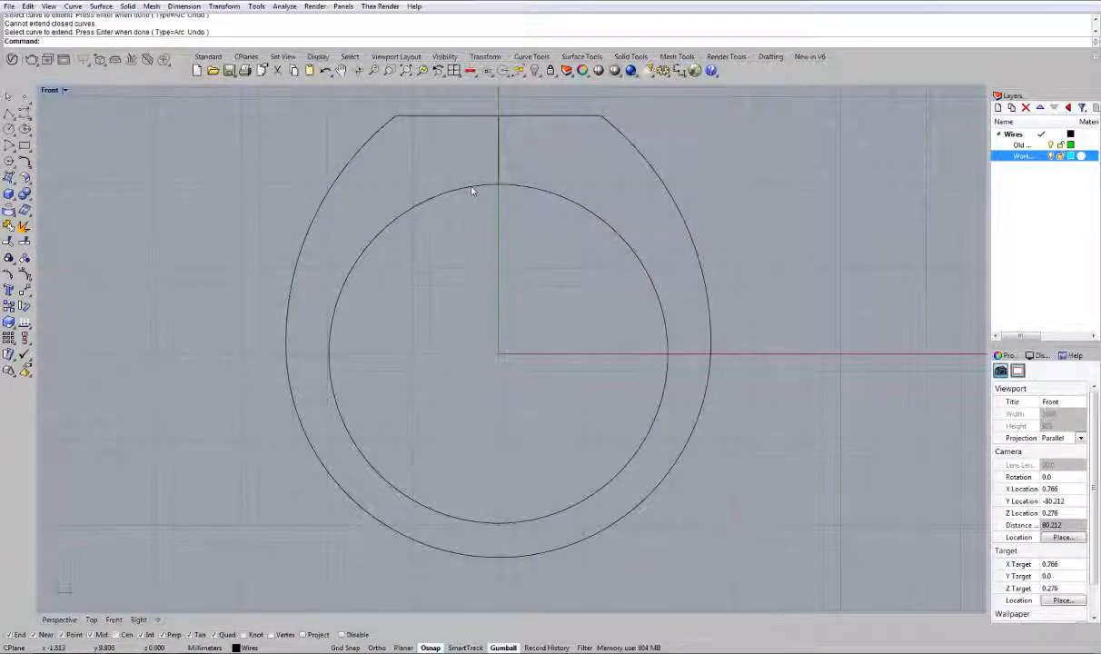
# Place a copy of the inner circle about 3 mm straight above the original.
pyautogui.click(472, 191)
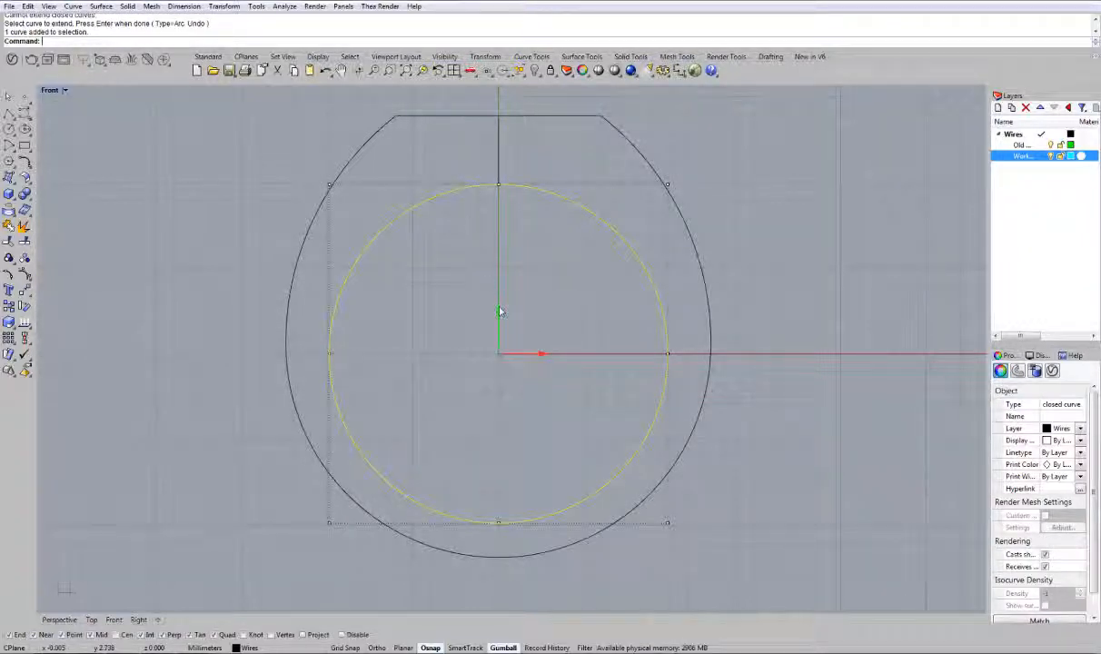
pyautogui.moveTo(499, 311)
pyautogui.mouseDown()
pyautogui.moveTo(499, 264)
pyautogui.moveTo(499, 299)
pyautogui.mouseUp()
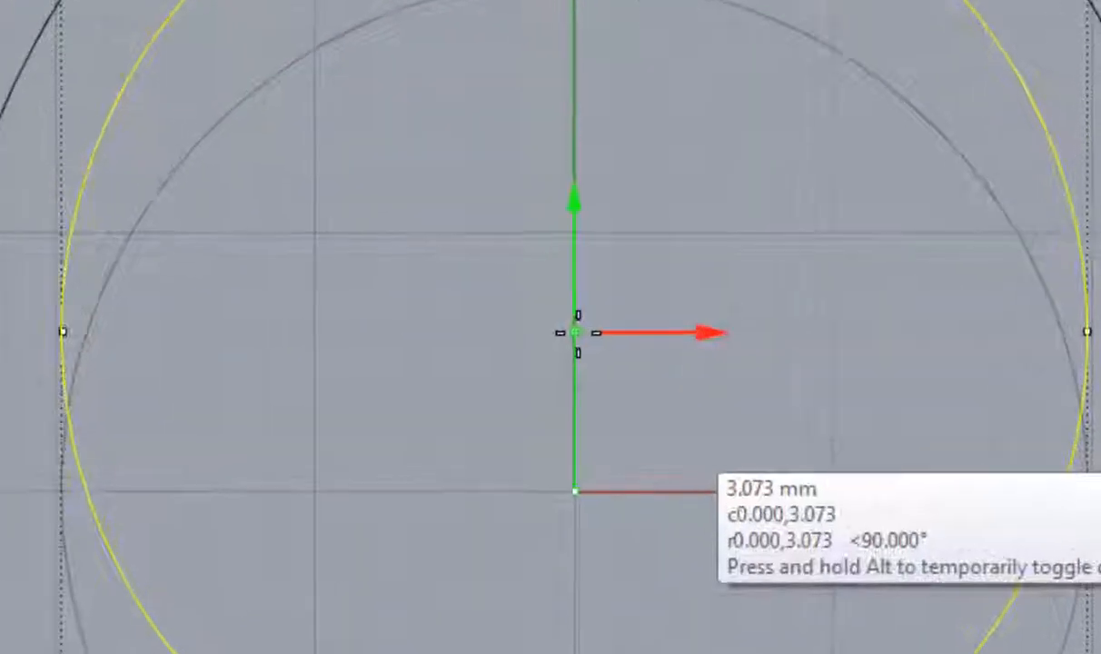
pyautogui.moveTo(574, 492); pyautogui.dragTo(574, 491)
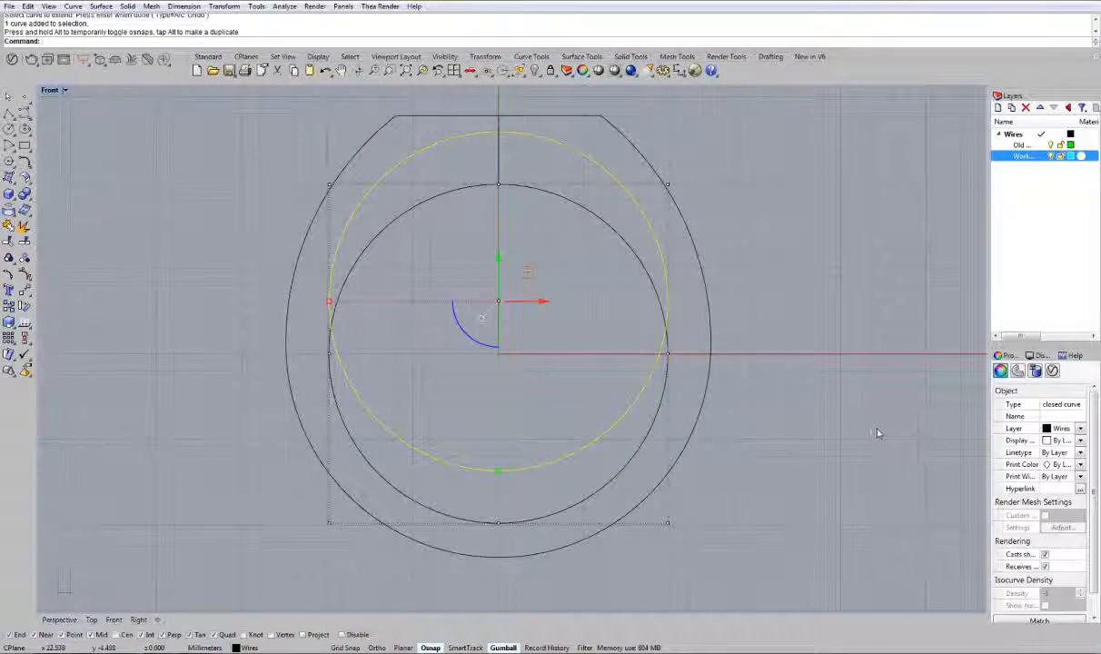
pyautogui.press('Escape')
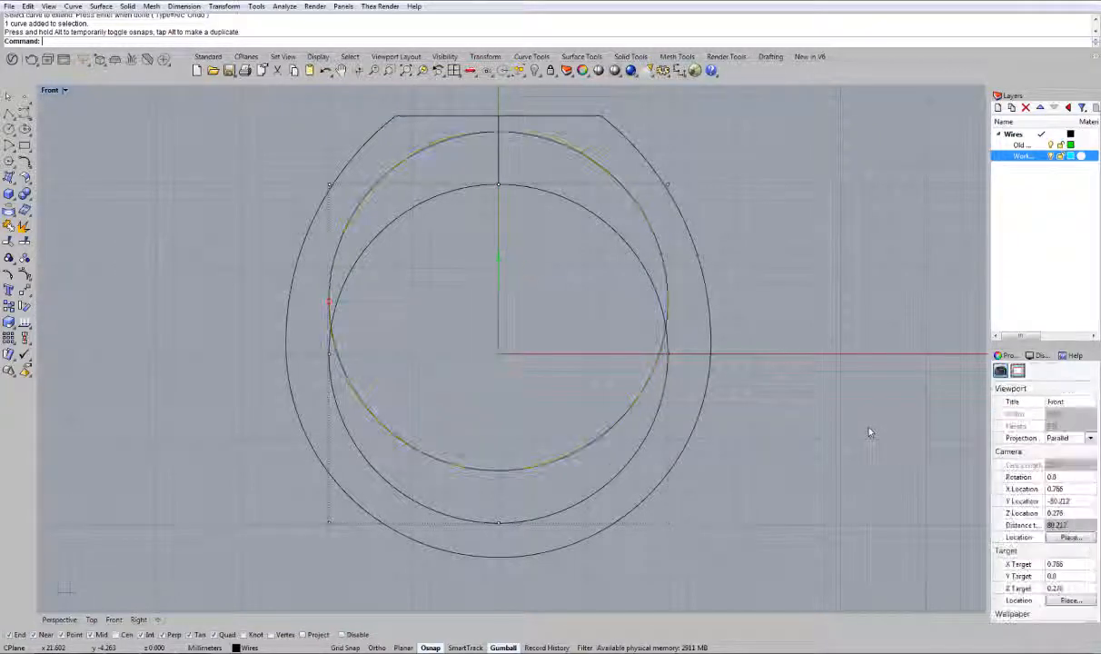
# Hide both inner circles and delete the short vertical guide line under the top line.
pyautogui.click(575, 153)
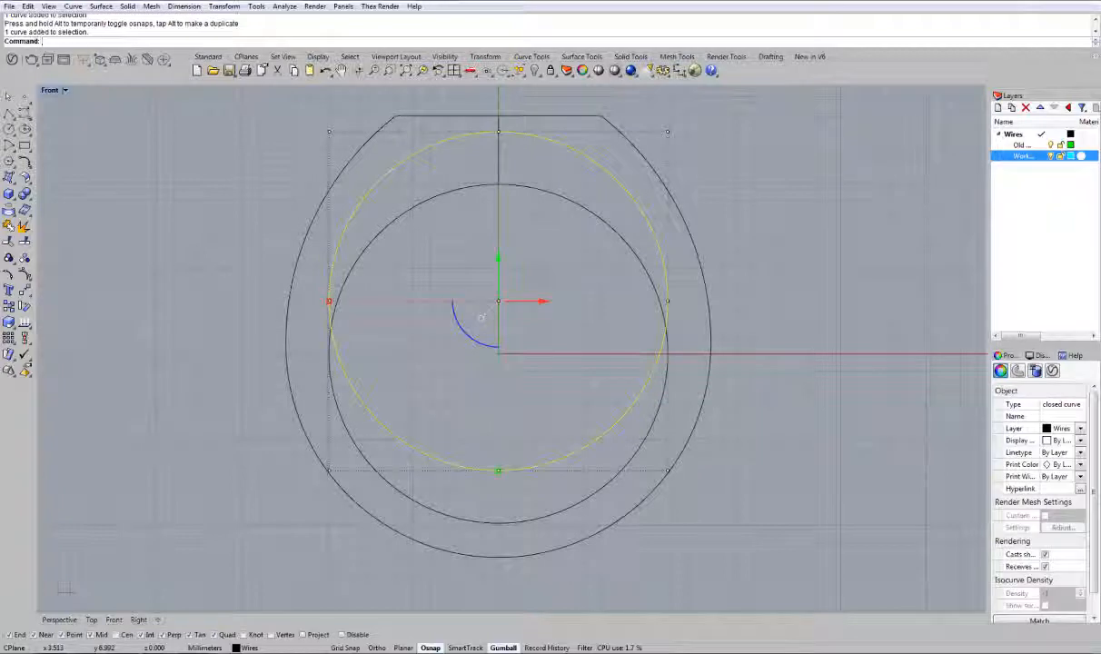
pyautogui.keyDown('shift'); pyautogui.click(561, 202); pyautogui.keyUp('shift')
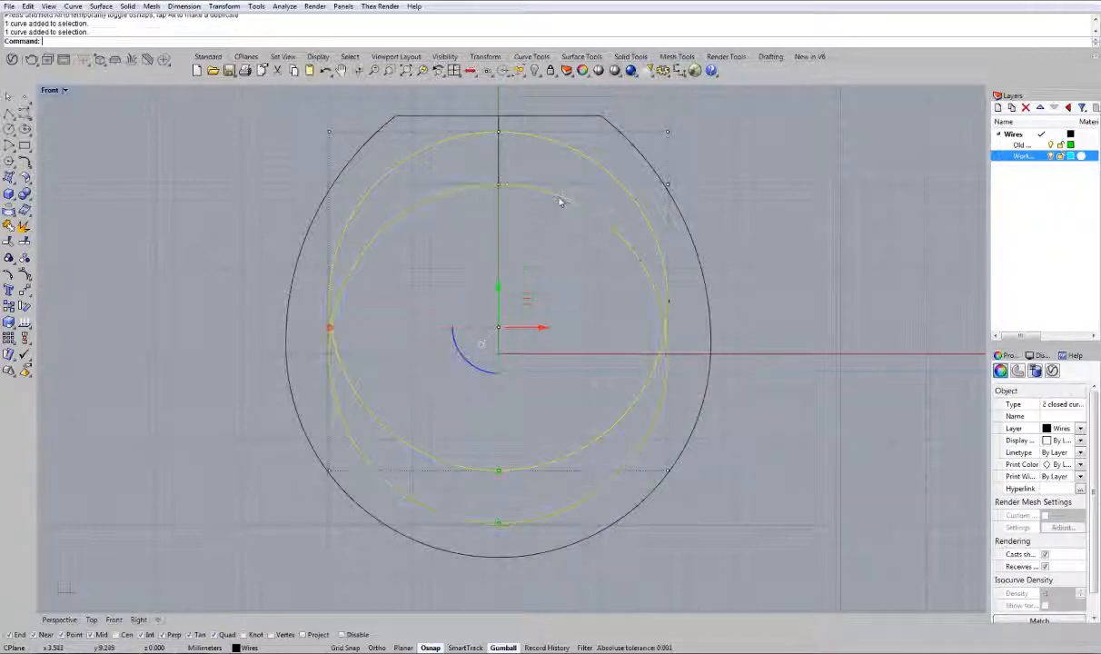
pyautogui.middleClick(779, 255)
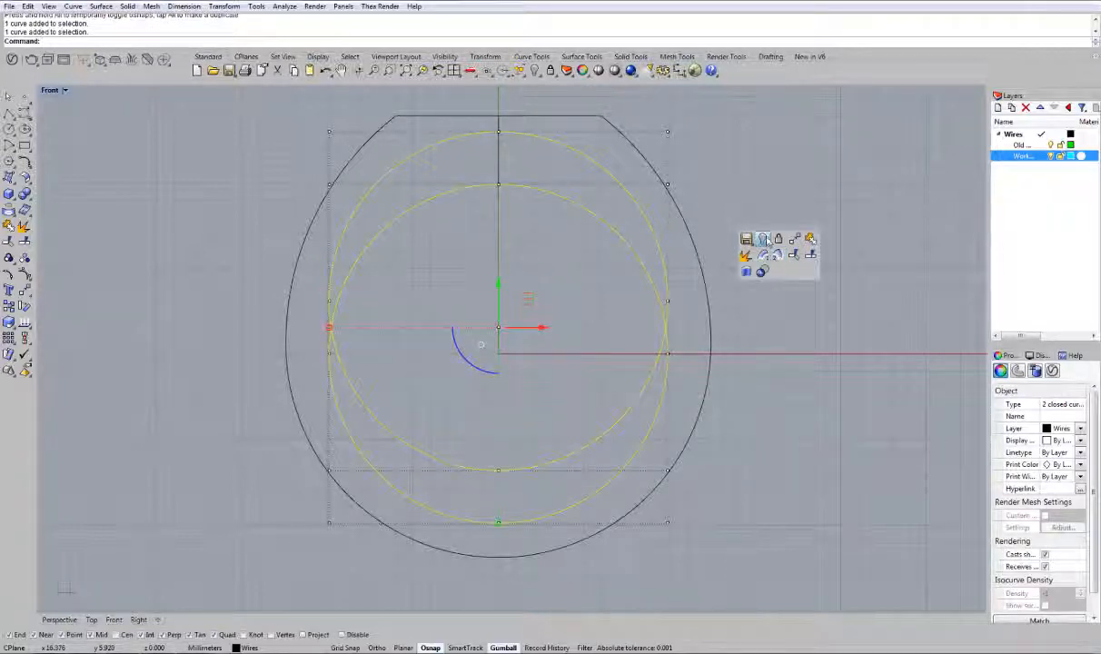
pyautogui.click(763, 238)
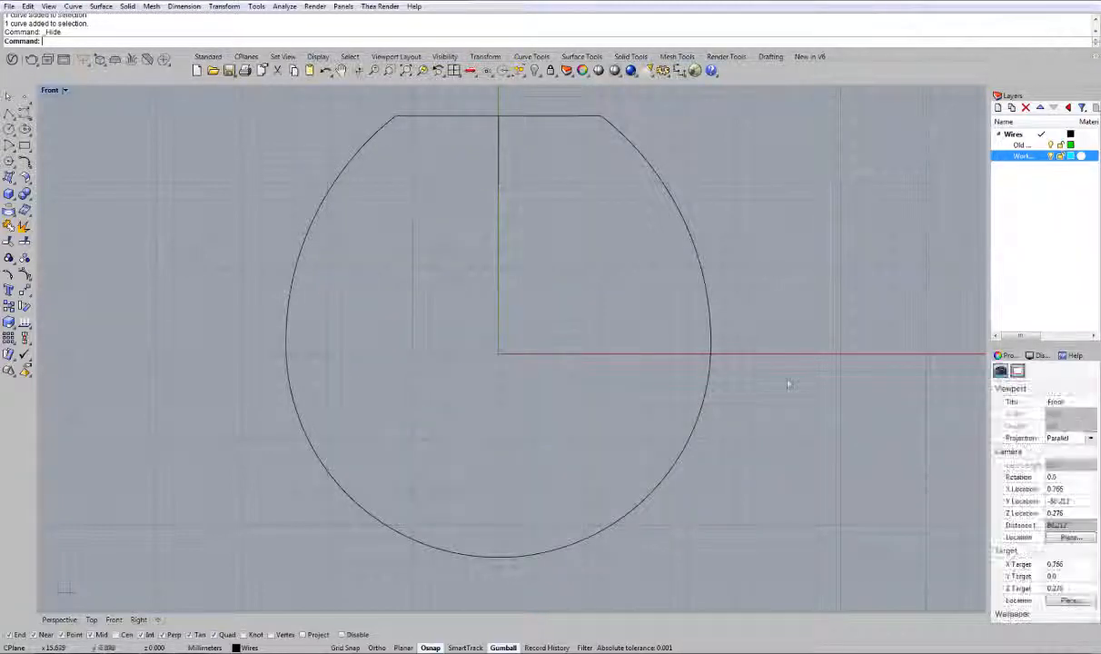
pyautogui.click(478, 168)
pyautogui.press('Delete')
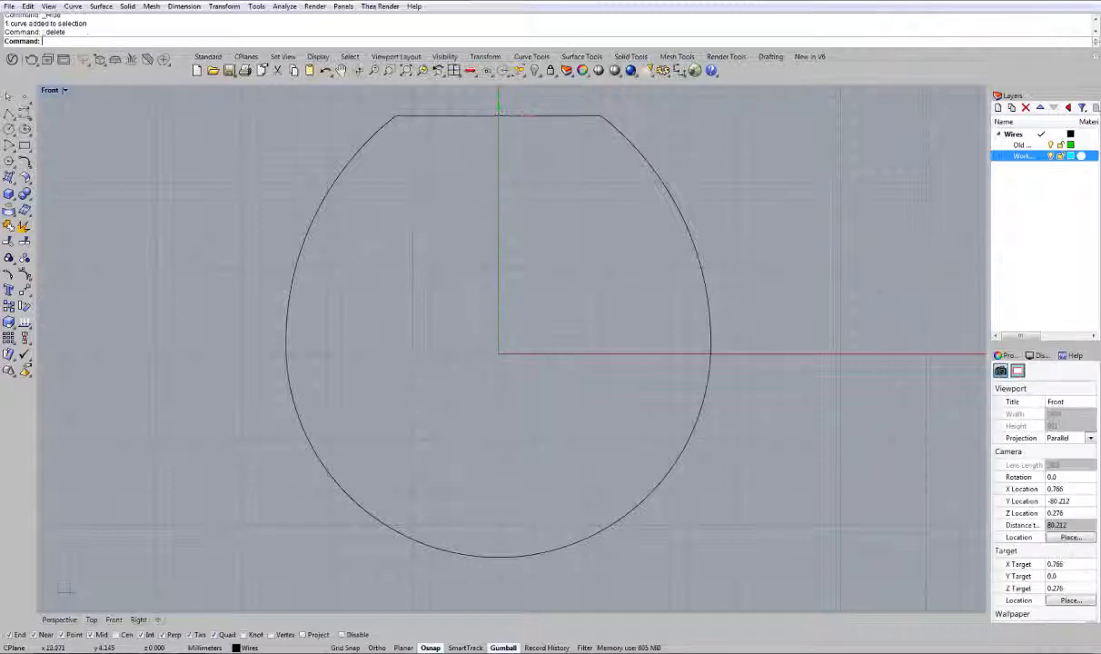
# Join the outer arc and the horizontal top line into one closed curve in the Perspective view.
pyautogui.doubleClick(51, 92)
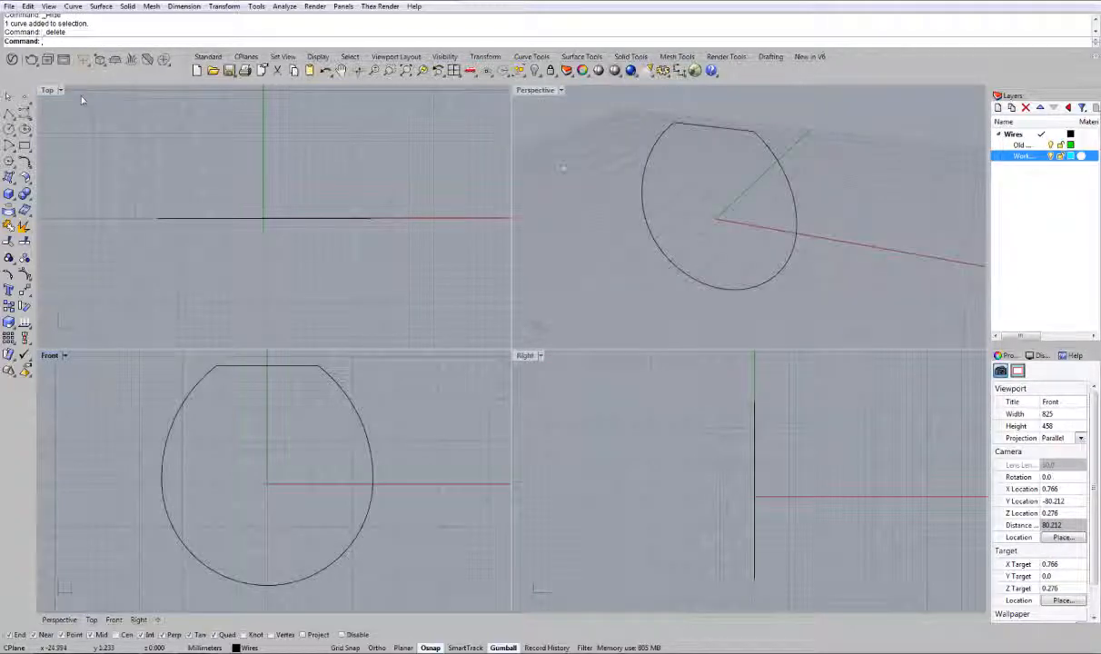
pyautogui.doubleClick(535, 90)
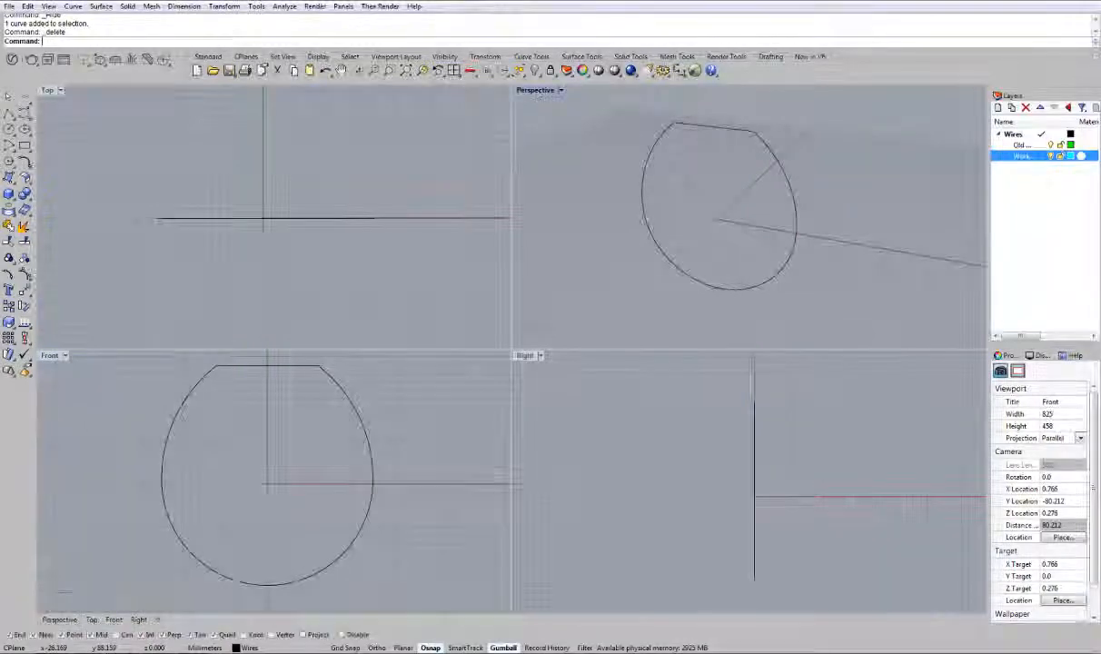
pyautogui.moveTo(720, 405); pyautogui.dragTo(600, 381, button='right')
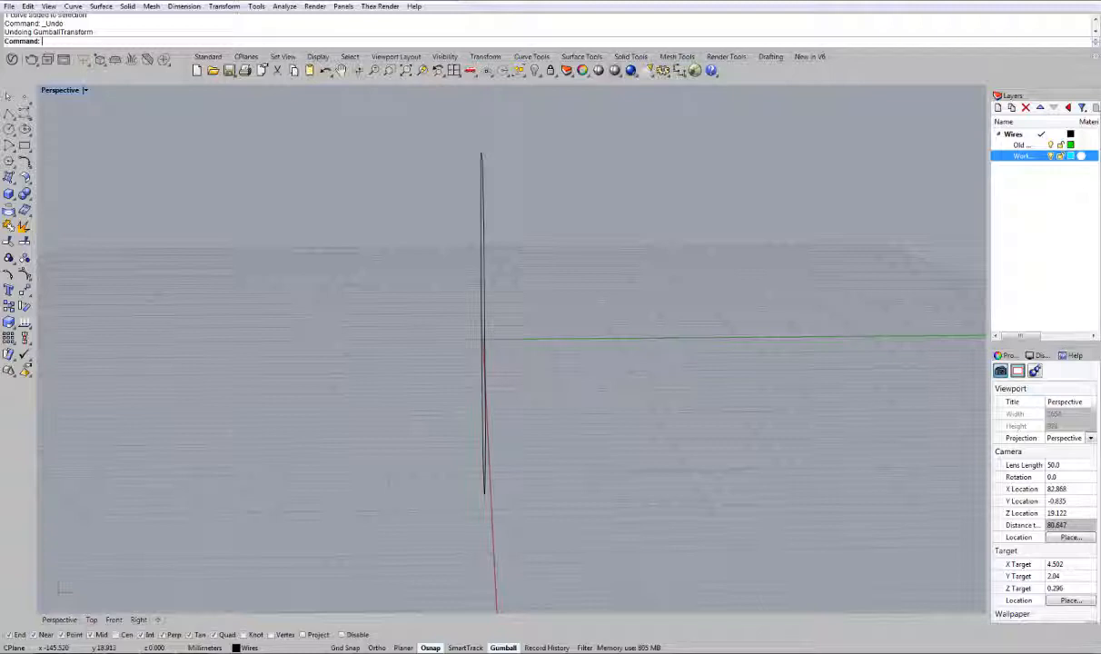
pyautogui.moveTo(552, 123); pyautogui.dragTo(385, 480)
pyautogui.moveTo(392, 548); pyautogui.dragTo(393, 545)
pyautogui.middleClick(610, 389)
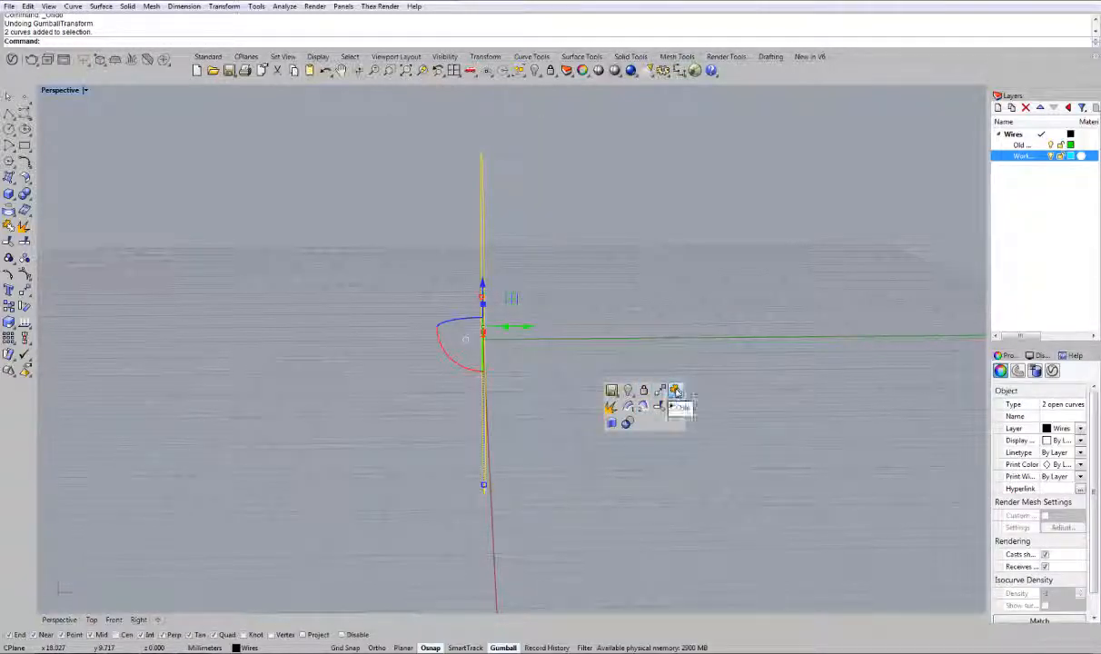
pyautogui.click(675, 405)
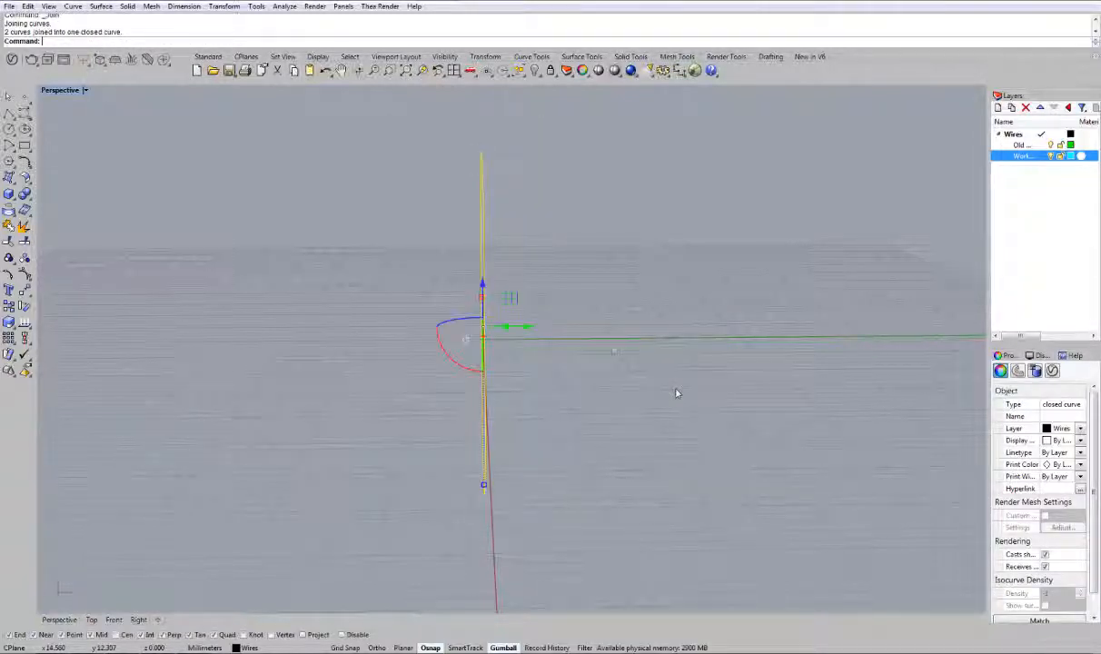
# Move the joined outer profile 4 mm along the positive Y axis.
pyautogui.click(527, 328)
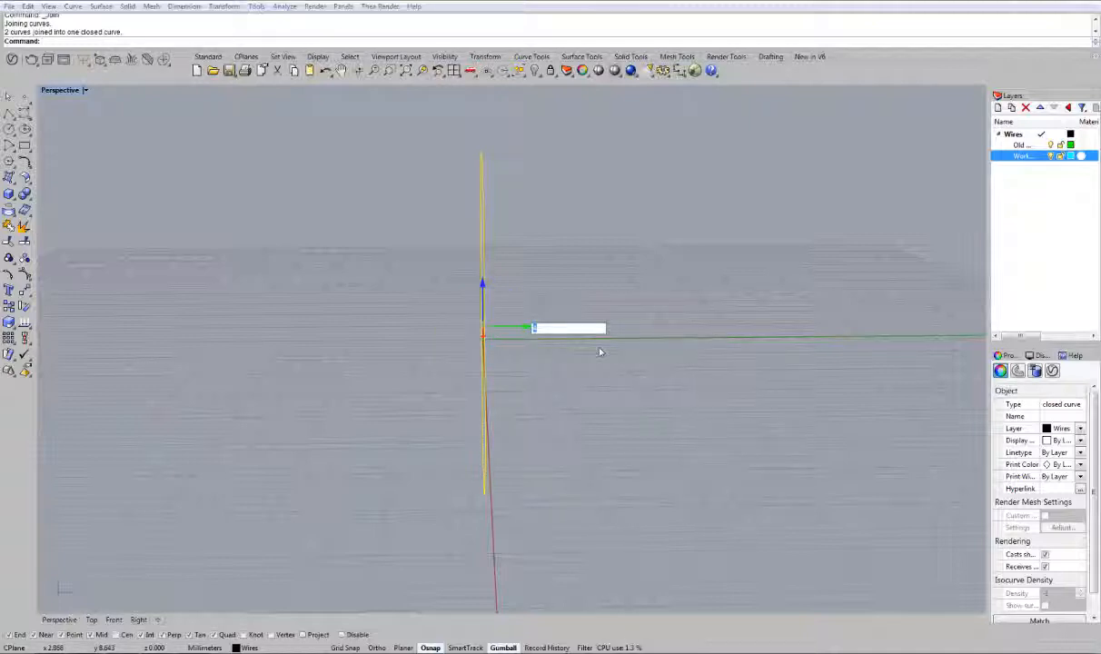
pyautogui.write('4')
pyautogui.press('Return')
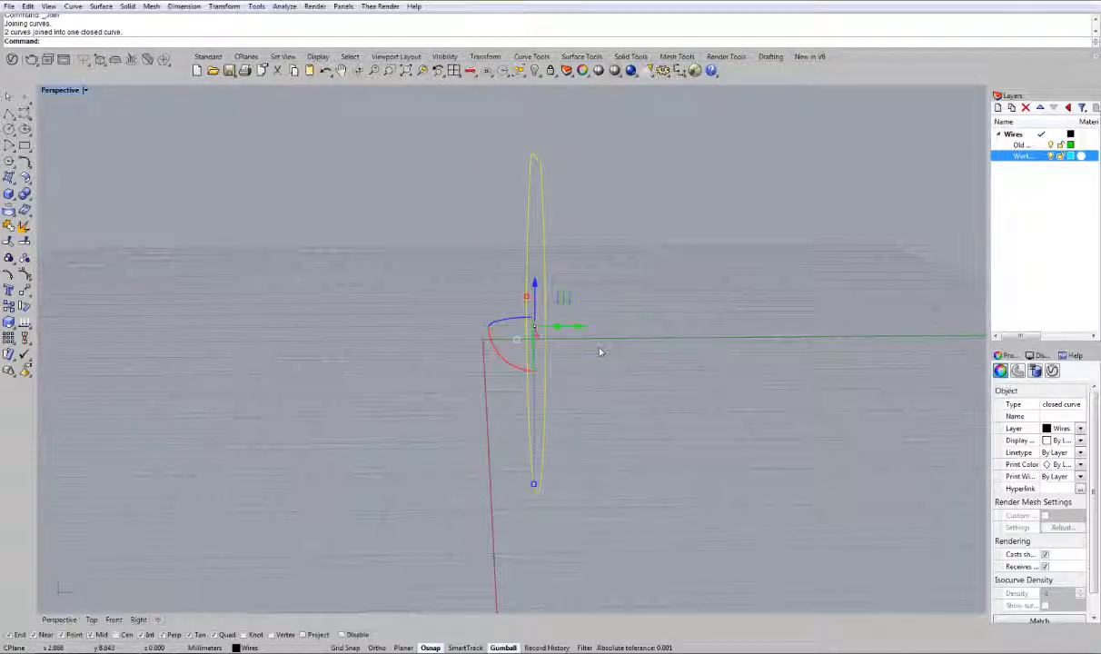
# In the Right view, rotate a copy of the profile about its lower end by about 9° clockwise and delete the upright original.
pyautogui.doubleClick(65, 90)
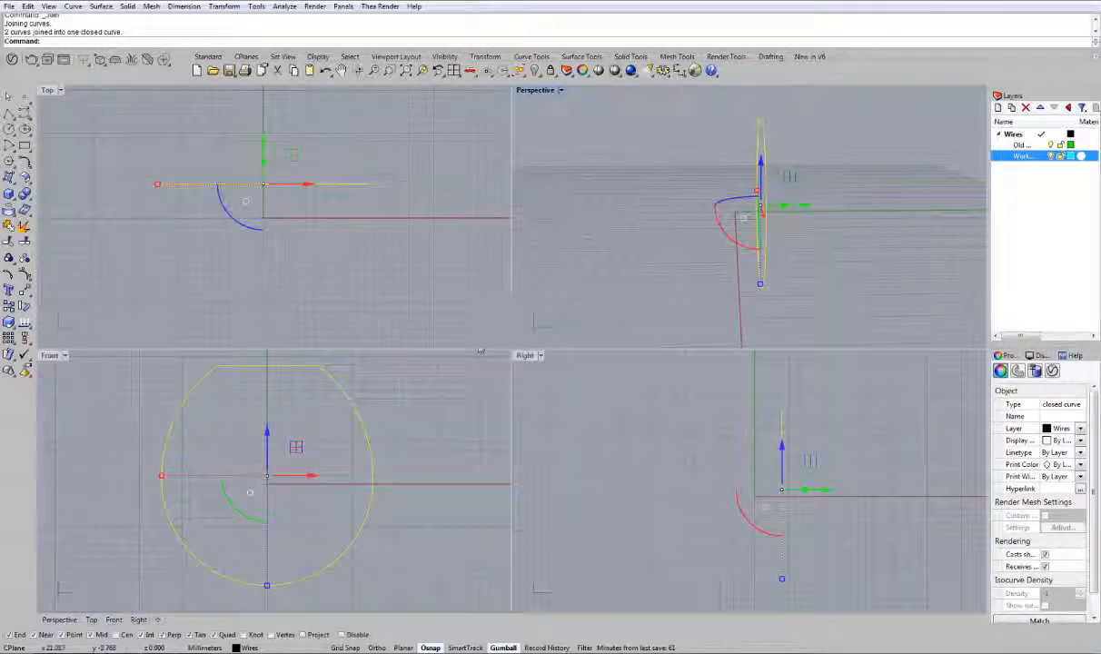
pyautogui.doubleClick(525, 355)
pyautogui.moveTo(647, 494); pyautogui.dragTo(647, 481, button='right')
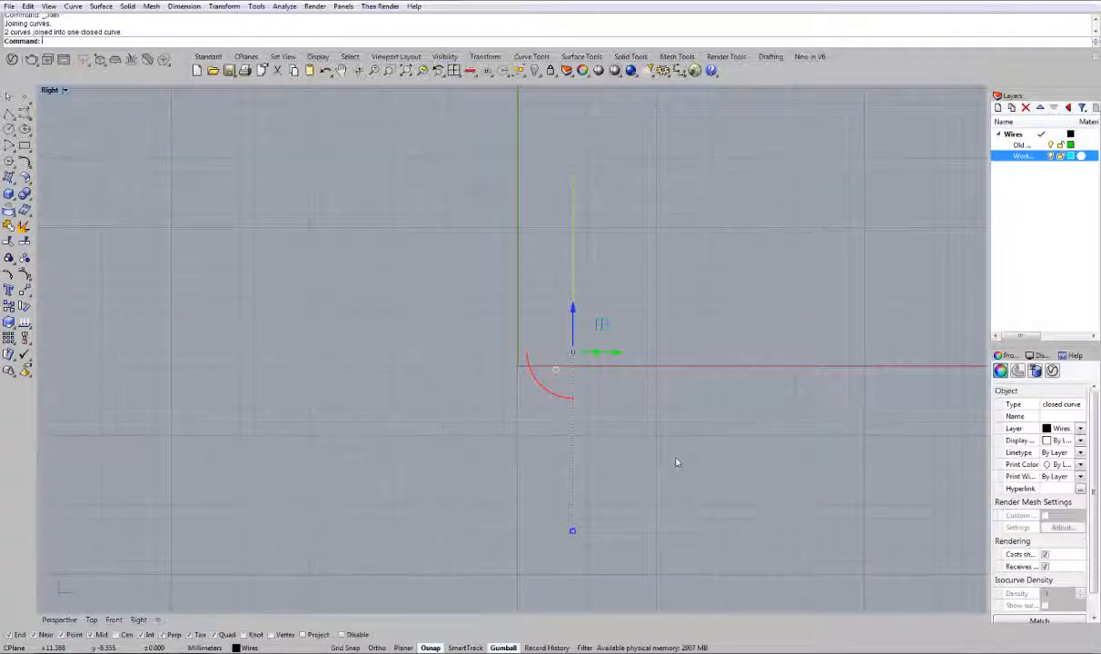
pyautogui.press('r')
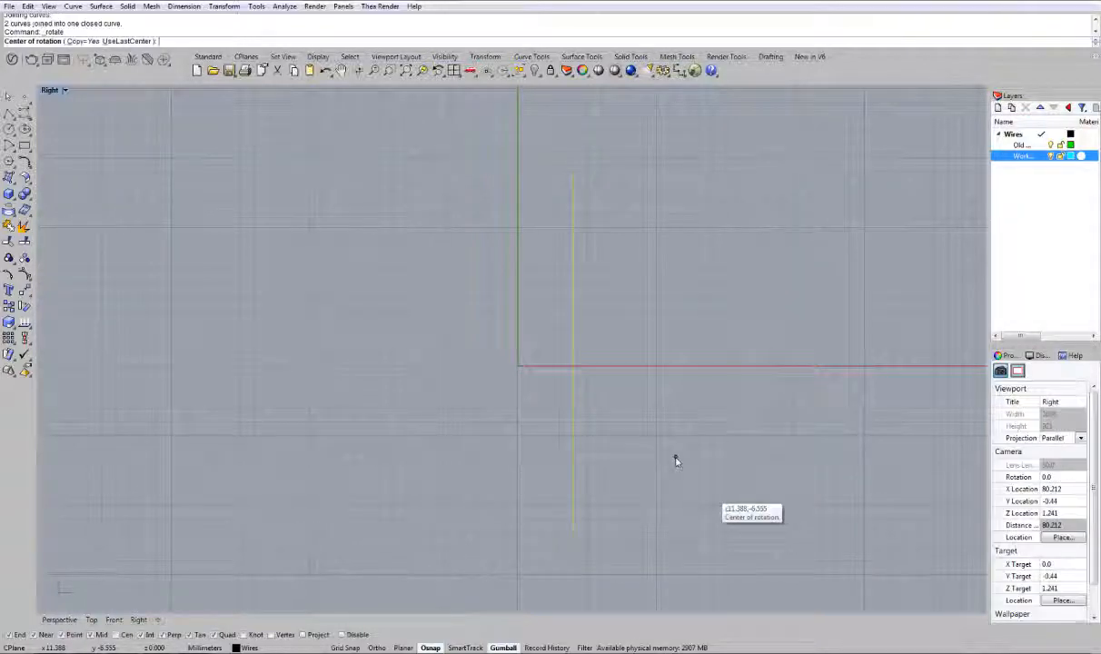
pyautogui.click(573, 531)
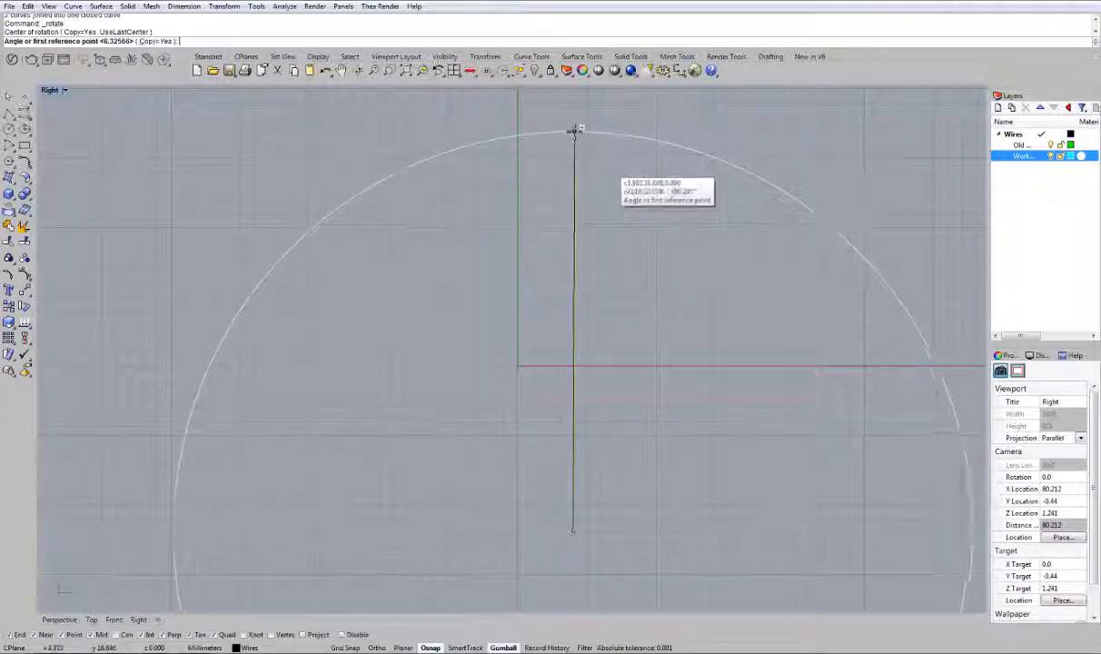
pyautogui.click(574, 132)
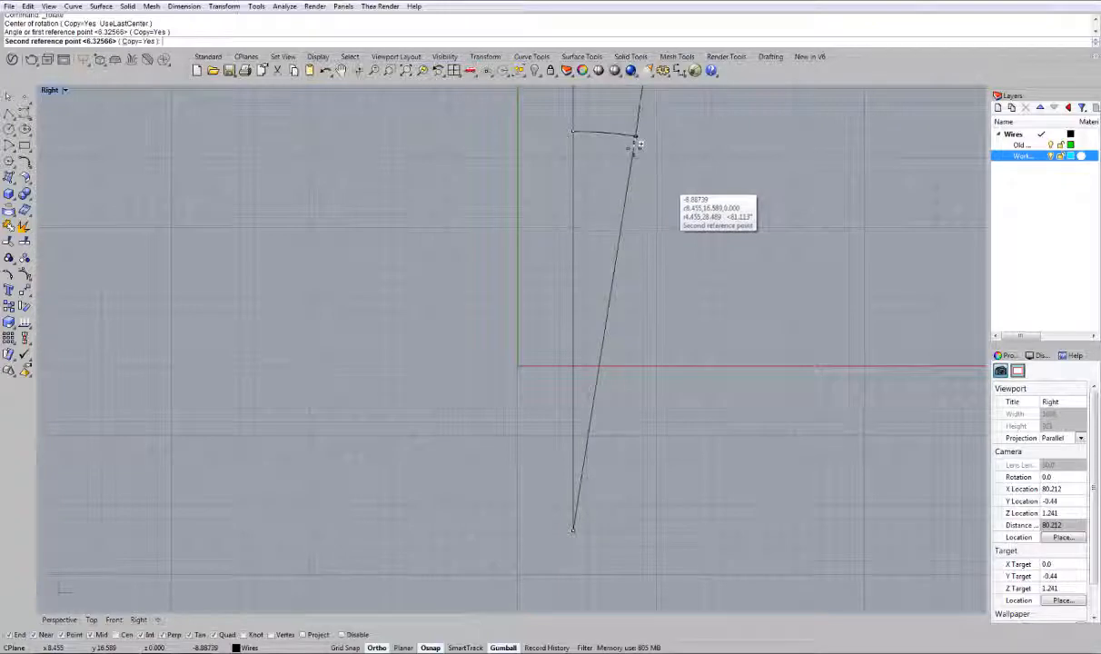
pyautogui.click(636, 143)
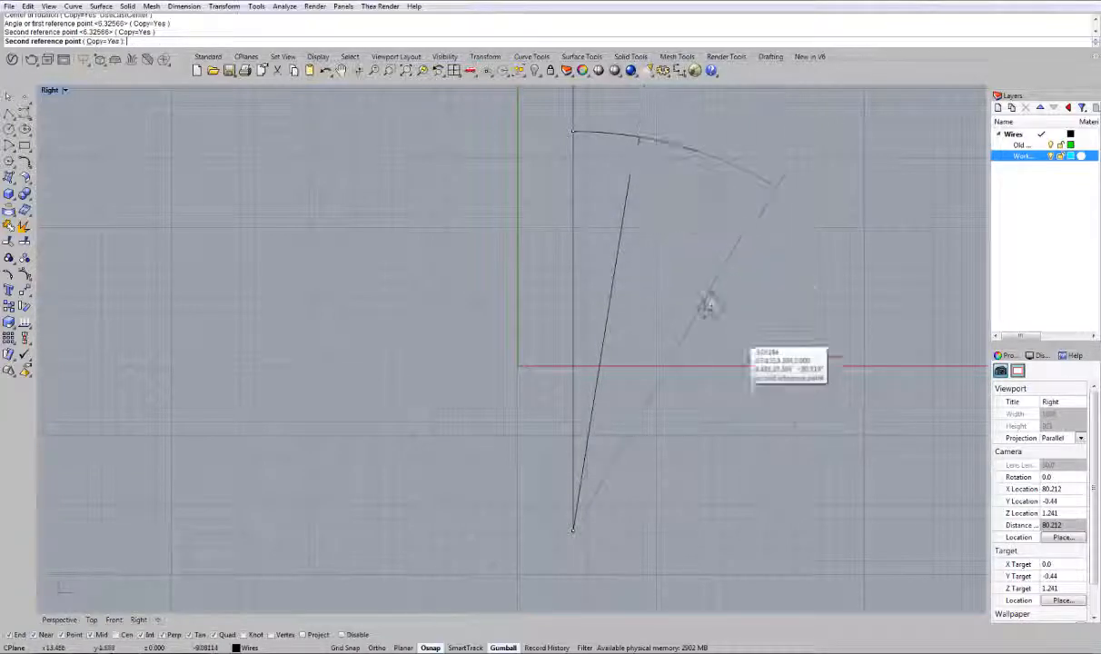
pyautogui.press('Return')
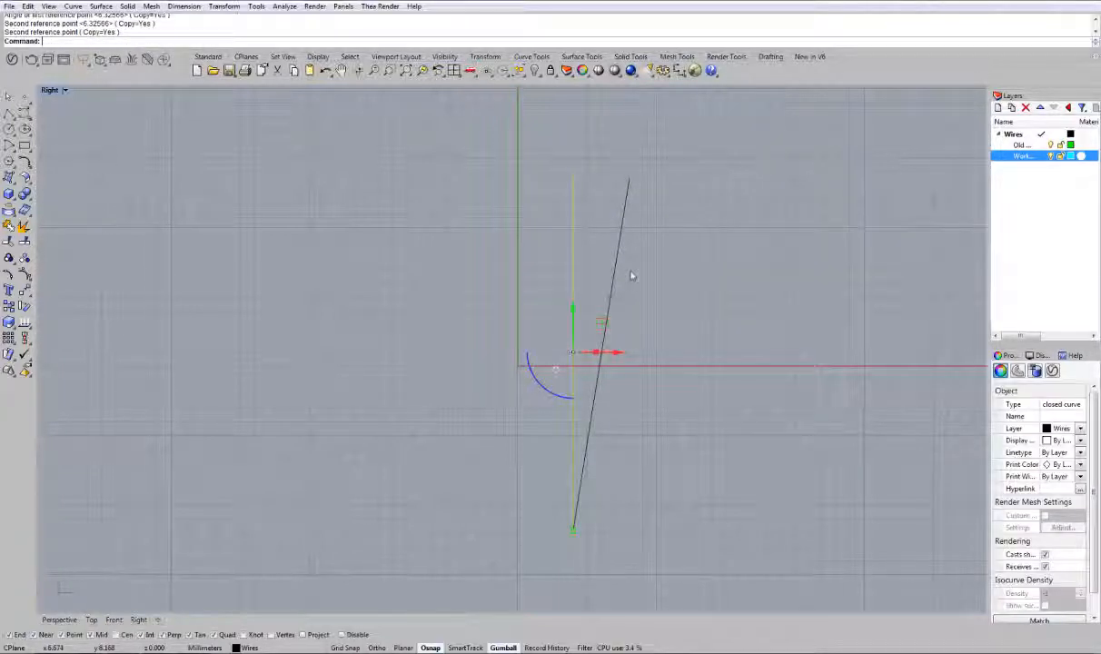
pyautogui.press('Delete')
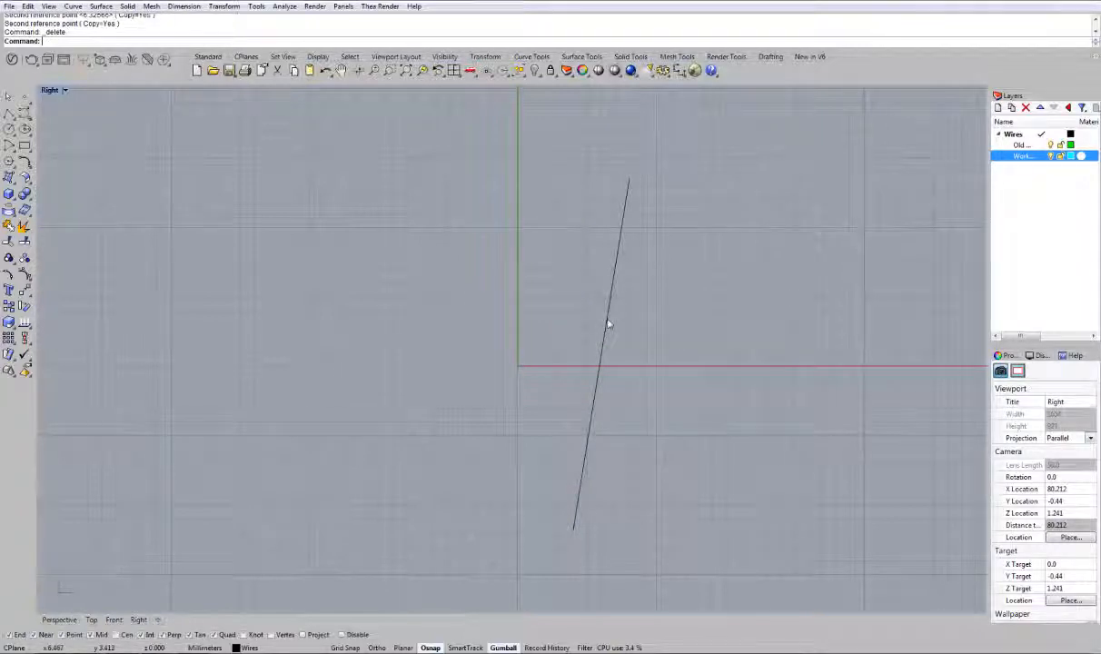
# Mirror a copy of the tilted profile in the Right view across the vertical axis through the origin 0,0,0.
pyautogui.click(608, 324)
pyautogui.write('m')
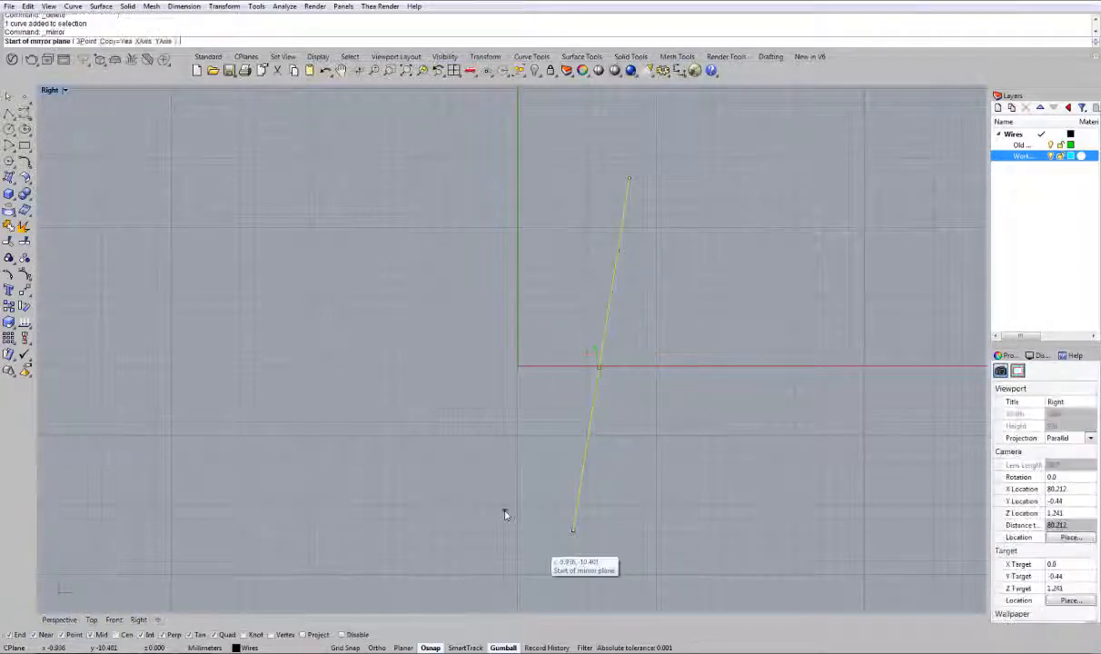
pyautogui.write('0,0,0')
pyautogui.press('Return')
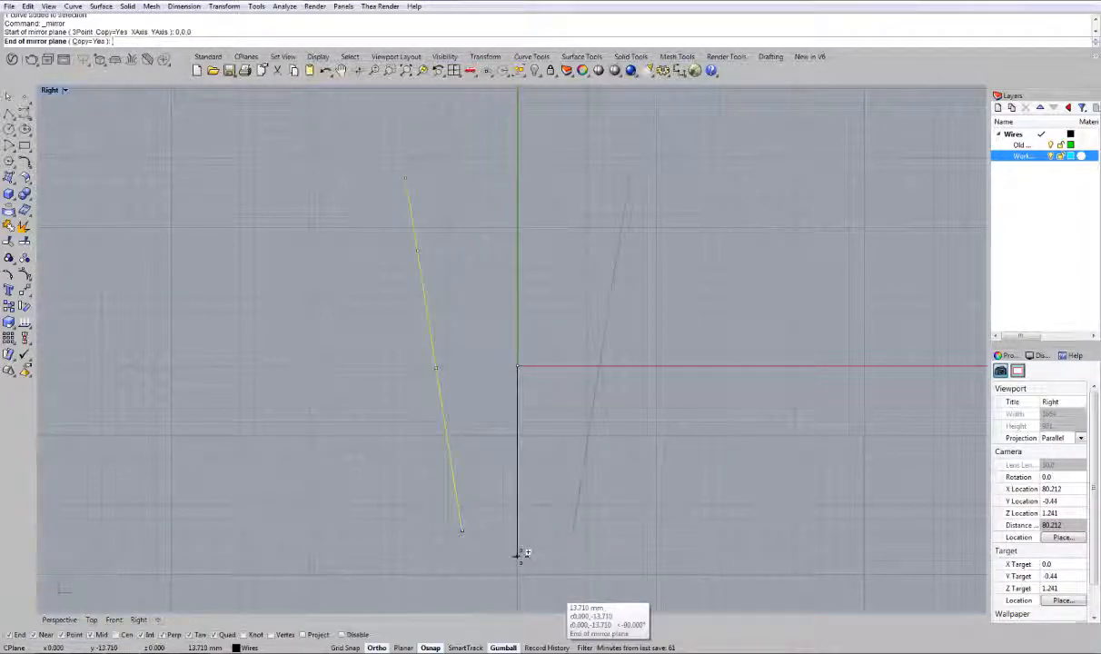
pyautogui.click(520, 554)
pyautogui.press('Escape')
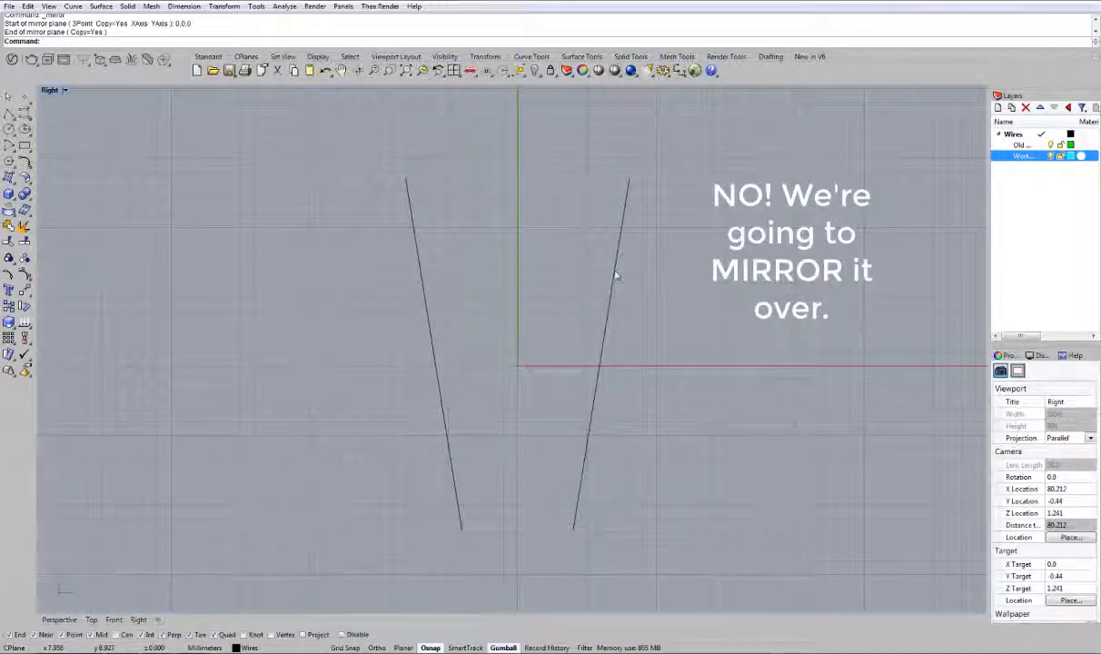
# Extrude the original tilted profile as a solid along the horizontal Y direction, about 17 mm, past the mirrored profile.
pyautogui.click(603, 341)
pyautogui.doubleClick(58, 89)
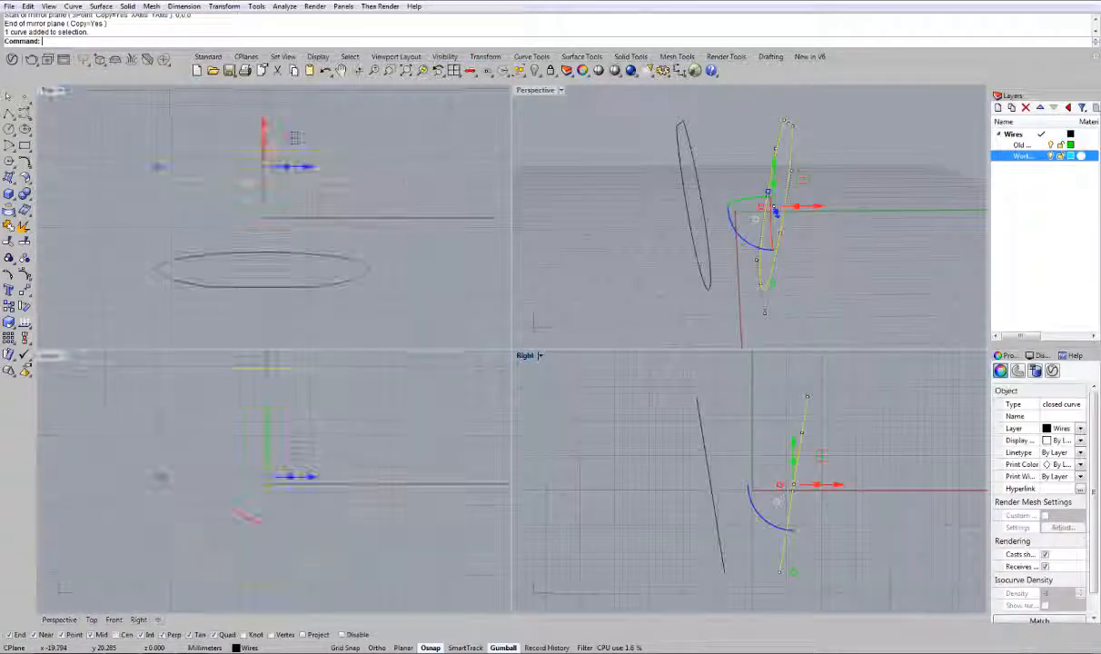
pyautogui.moveTo(574, 245)
pyautogui.mouseDown(button='right')
pyautogui.moveTo(598, 246)
pyautogui.moveTo(589, 246)
pyautogui.mouseUp(button='right')
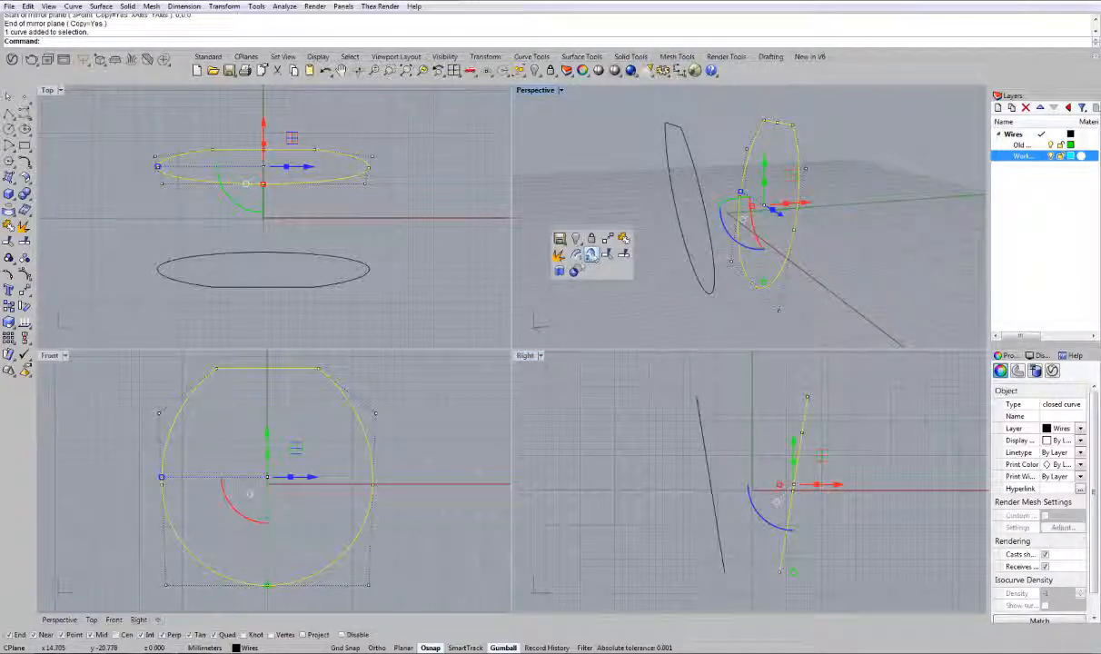
pyautogui.click(575, 255)
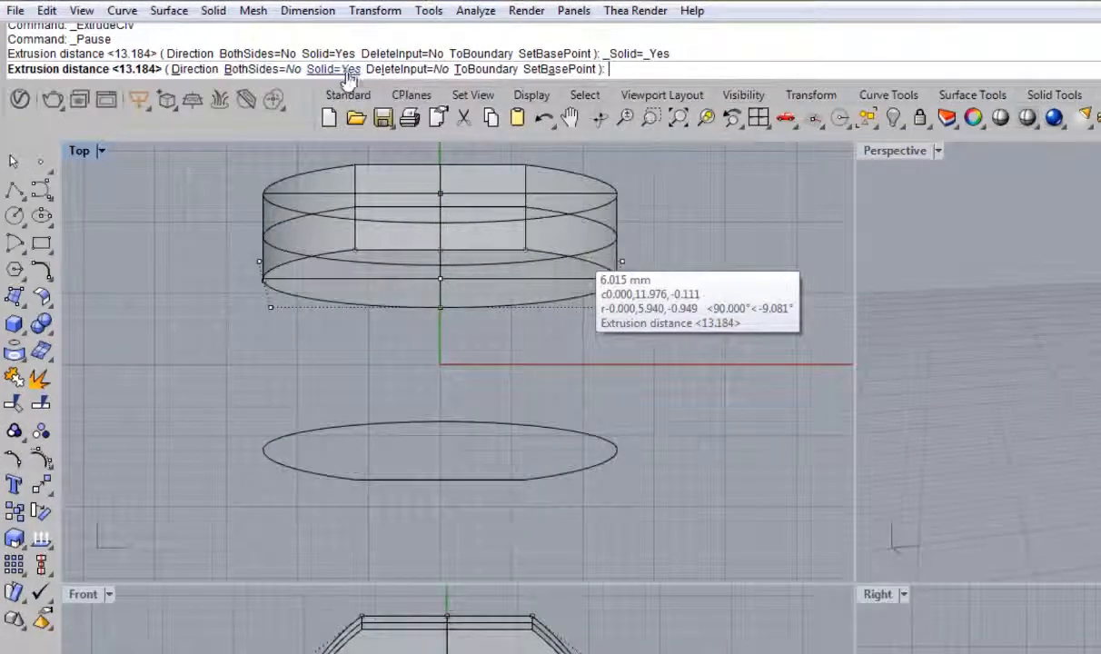
pyautogui.click(192, 70)
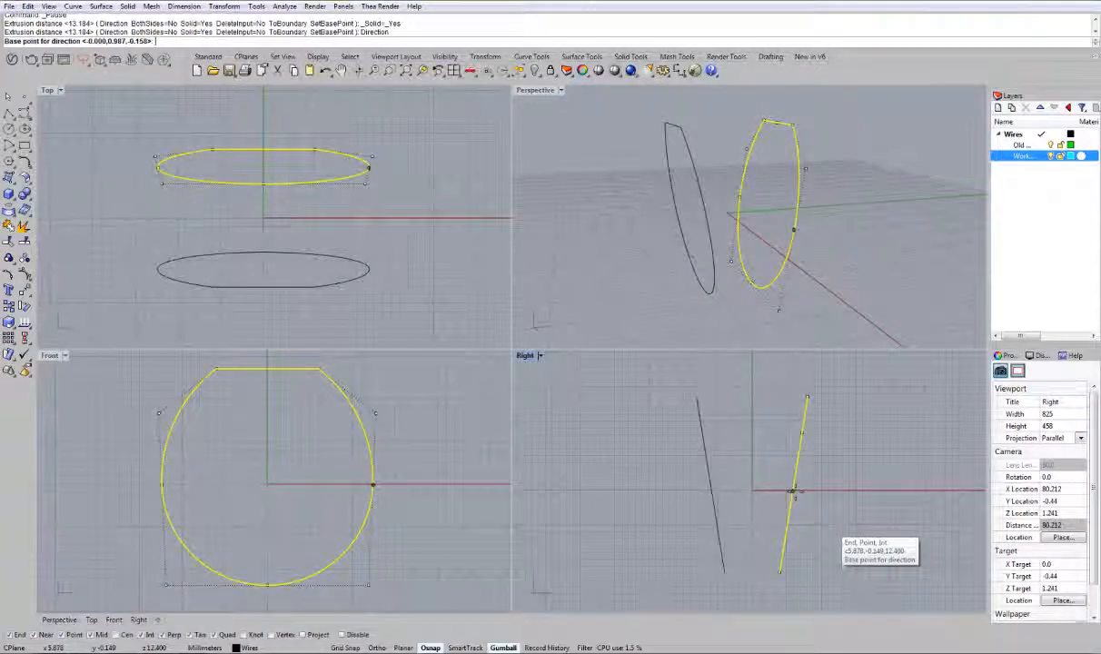
pyautogui.click(792, 492)
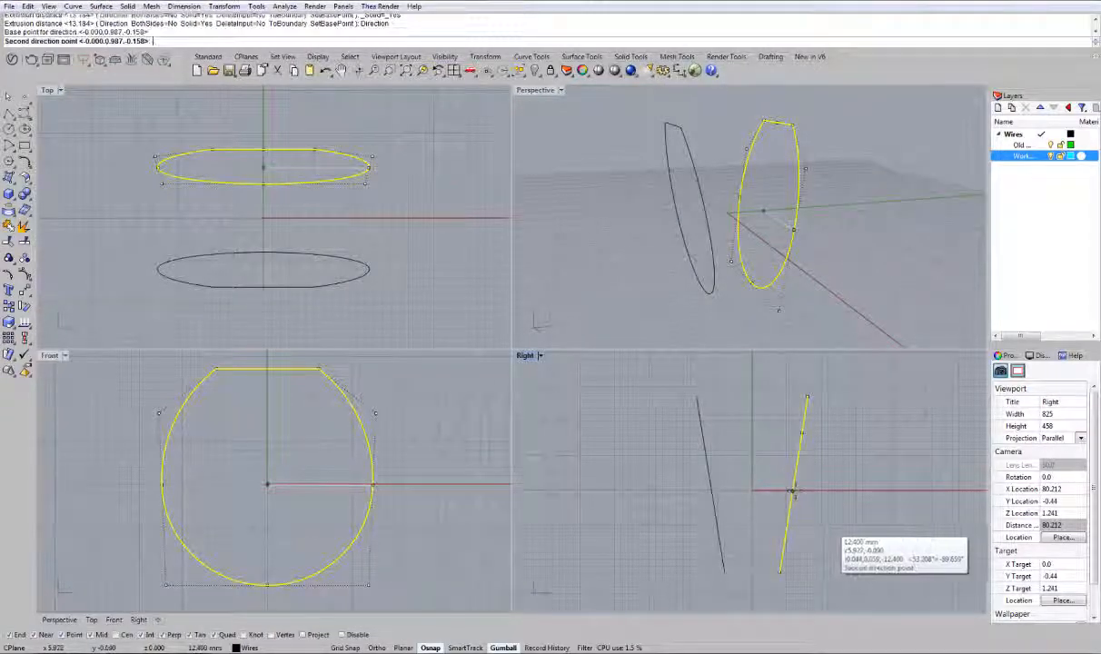
pyautogui.click(686, 489)
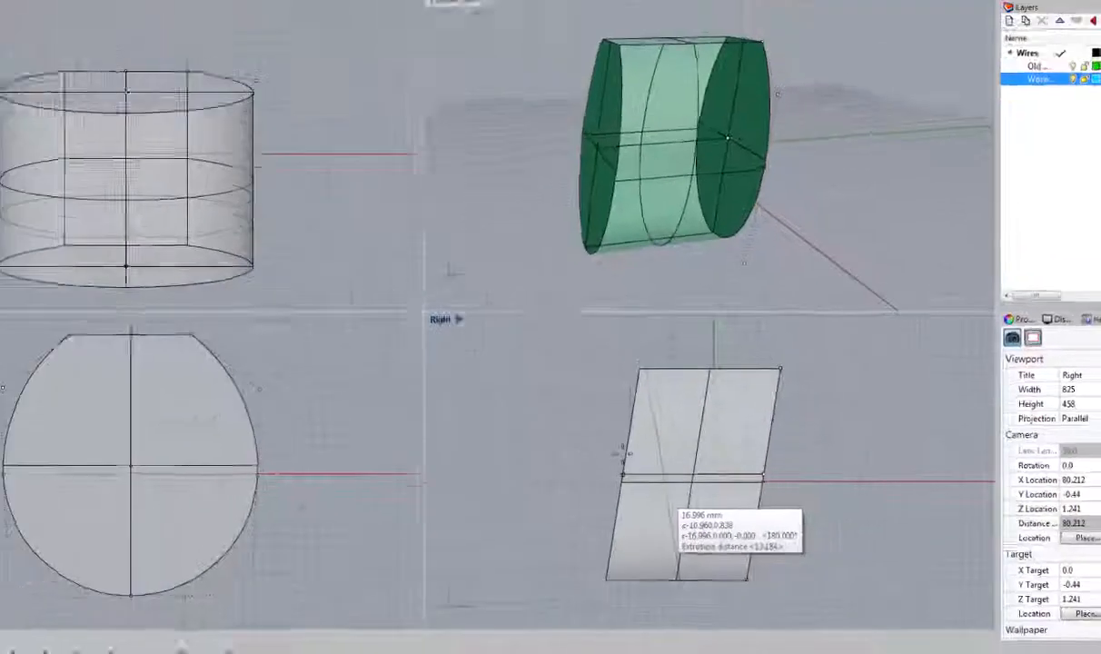
pyautogui.click(677, 512)
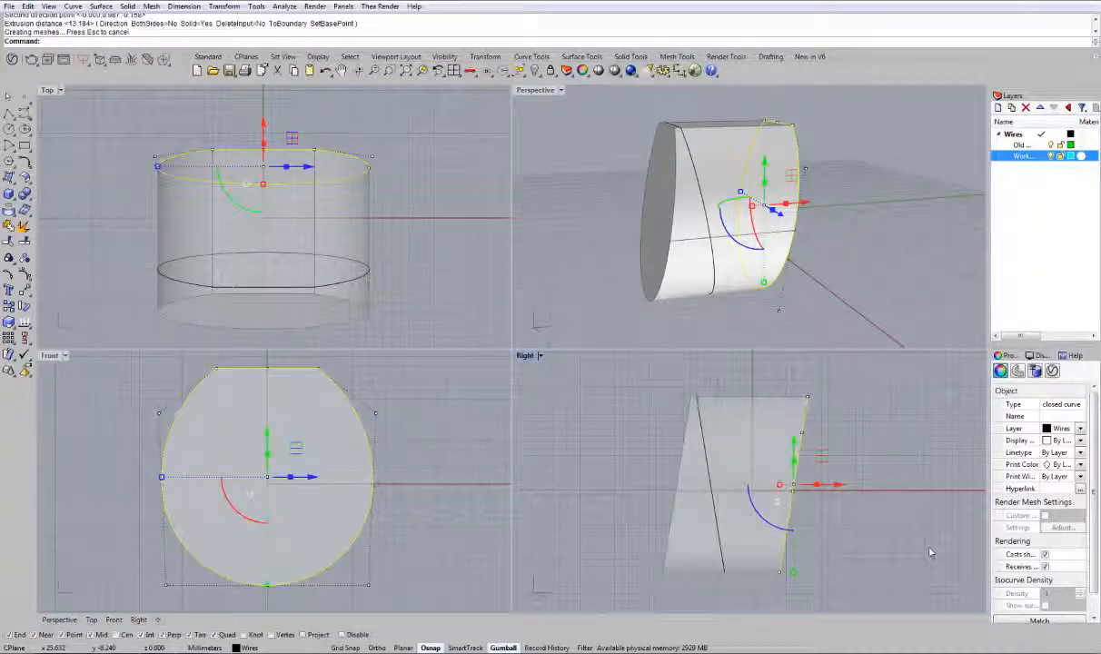
pyautogui.click(930, 552)
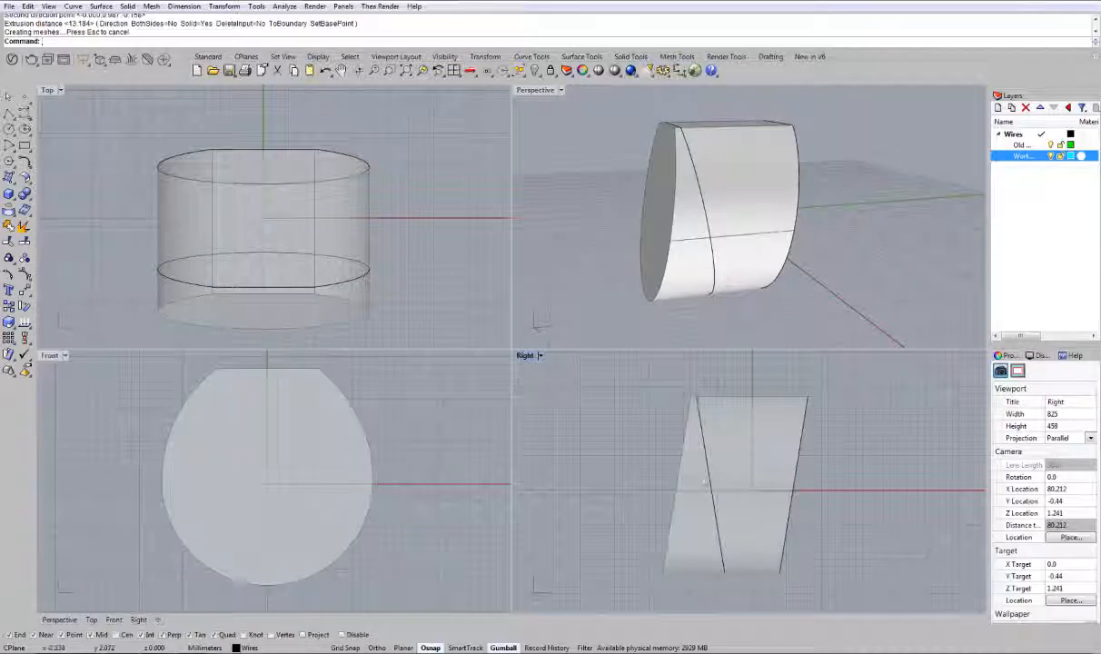
# Trim away the part of the extruded solid lying outside the mirrored profile, using that profile as the cutting object.
pyautogui.click(706, 483)
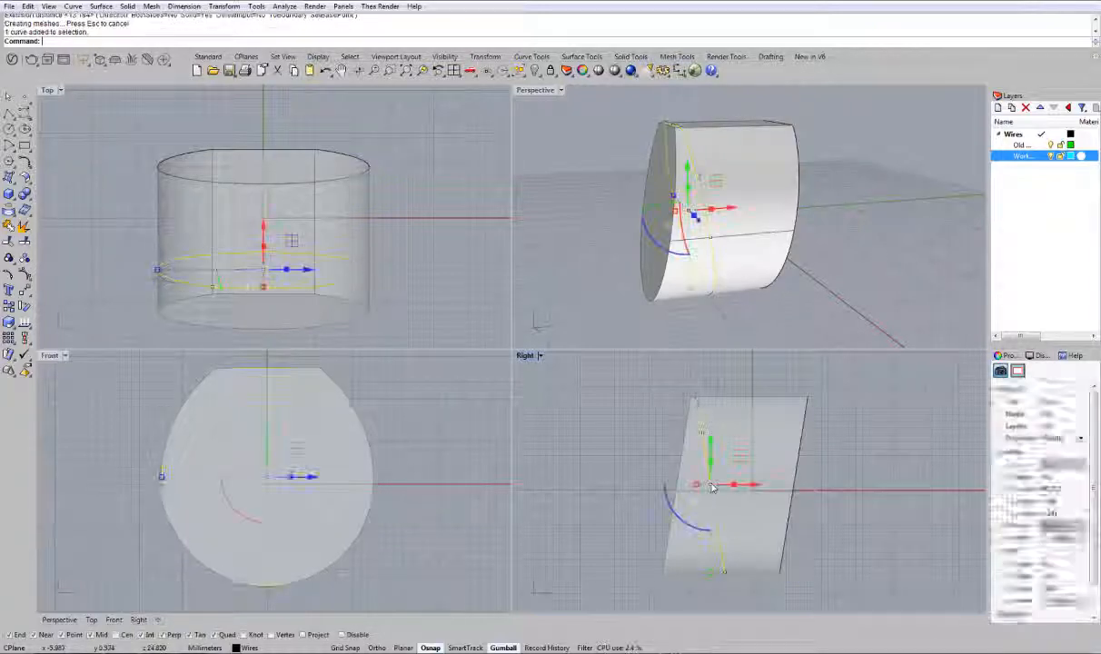
pyautogui.middleClick(629, 482)
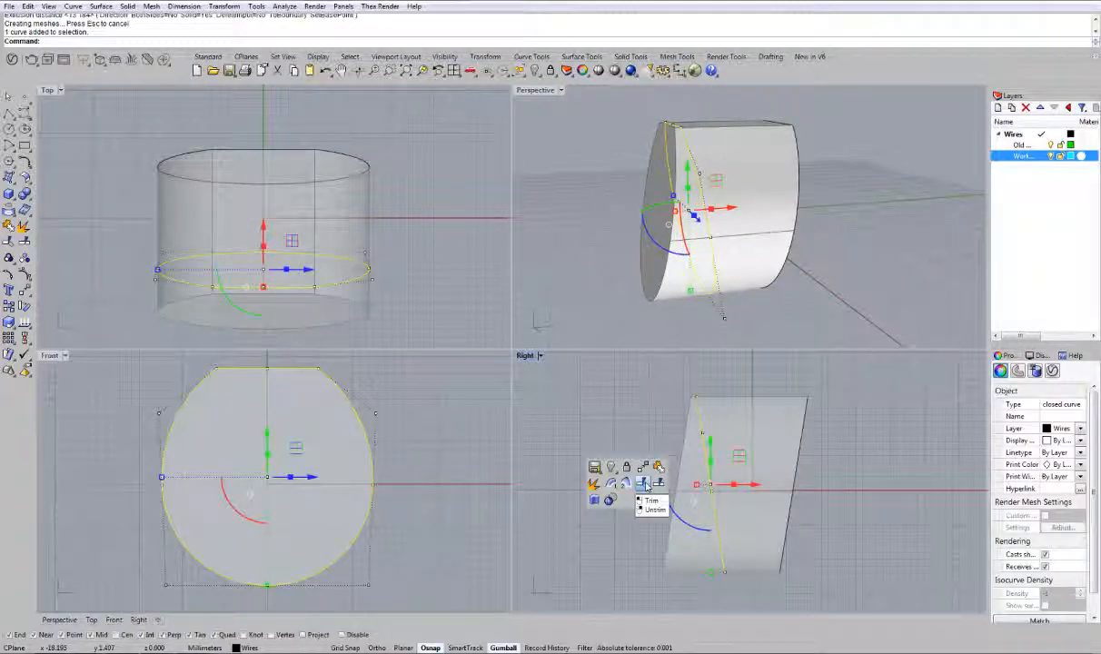
pyautogui.click(641, 482)
pyautogui.click(686, 509)
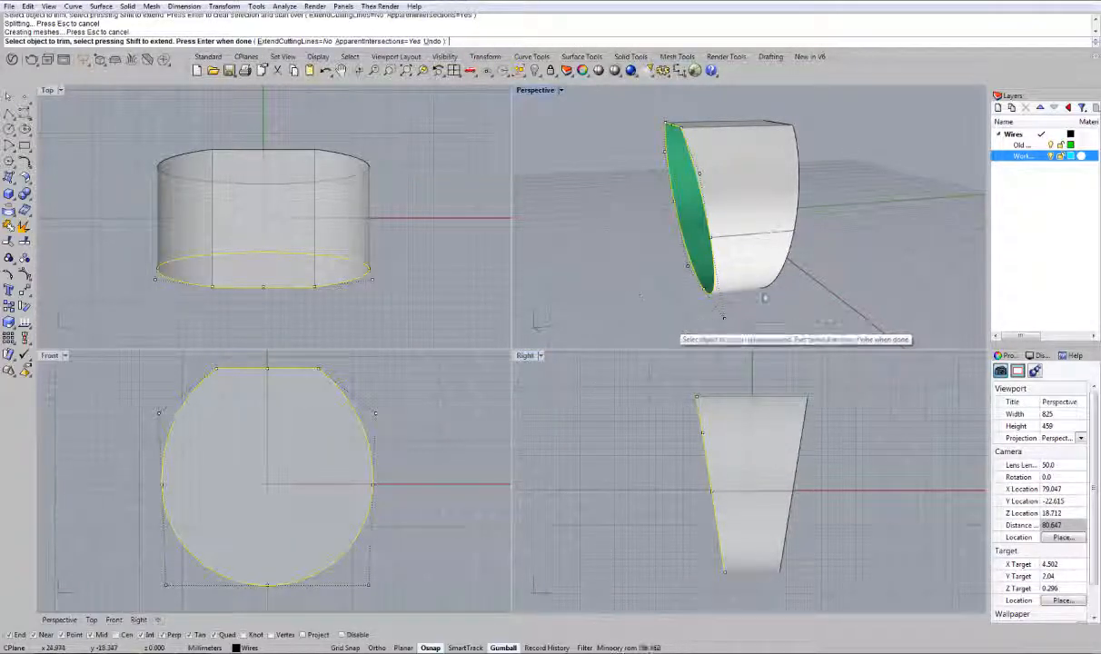
pyautogui.moveTo(822, 318); pyautogui.dragTo(911, 288, button='right')
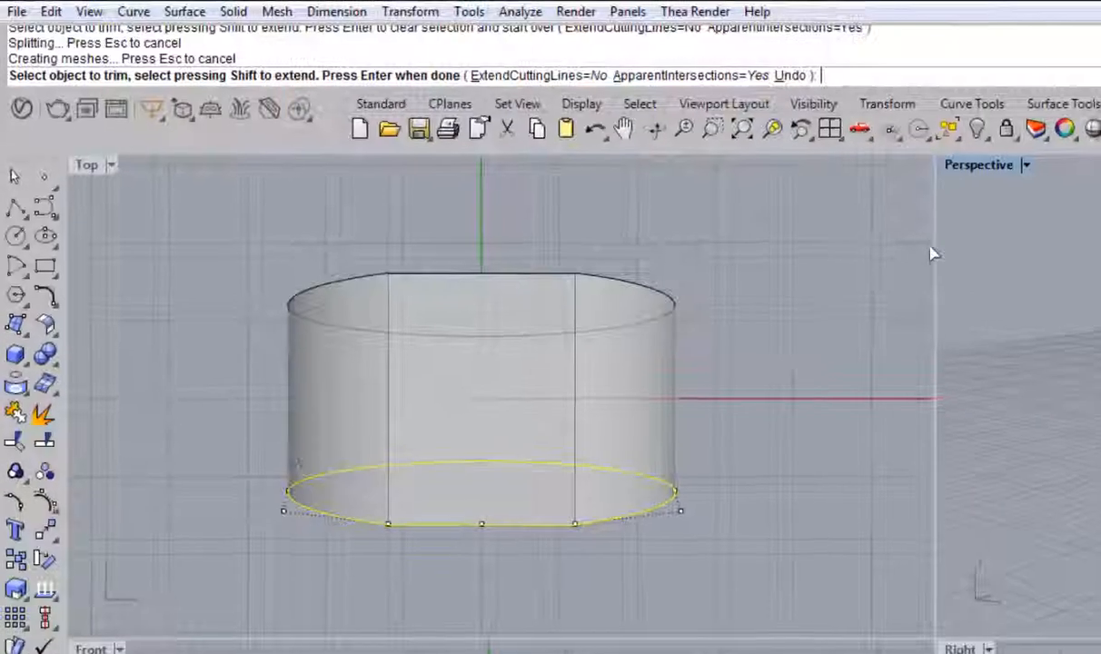
pyautogui.press('Return')
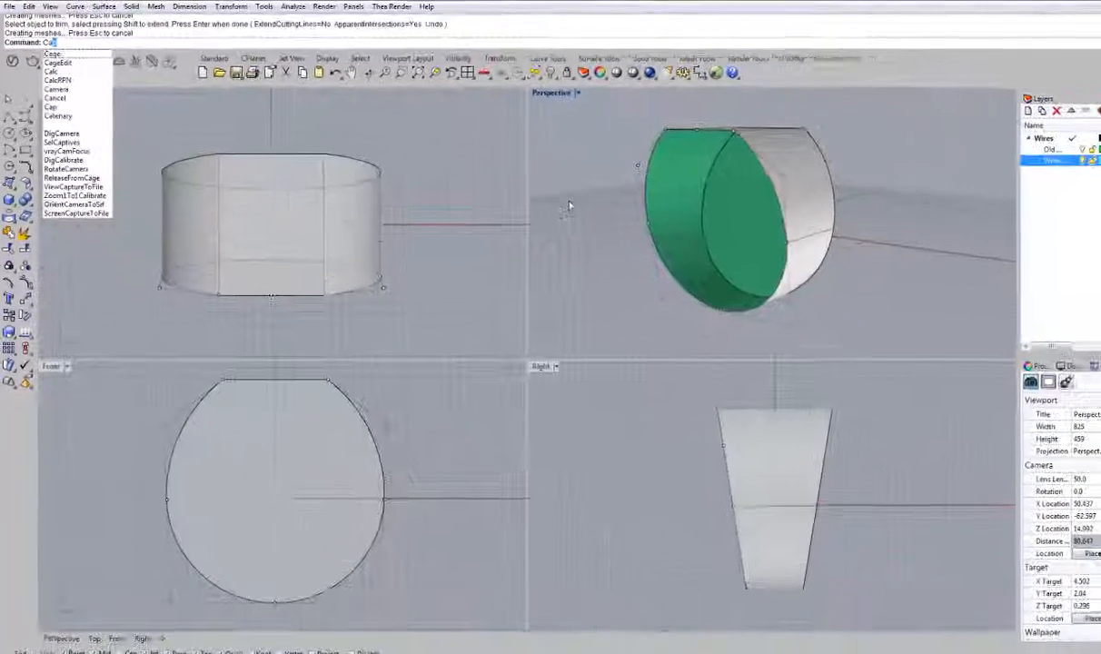
# Cap the open trimmed side of the ring body to make it a closed solid.
pyautogui.press('Return')
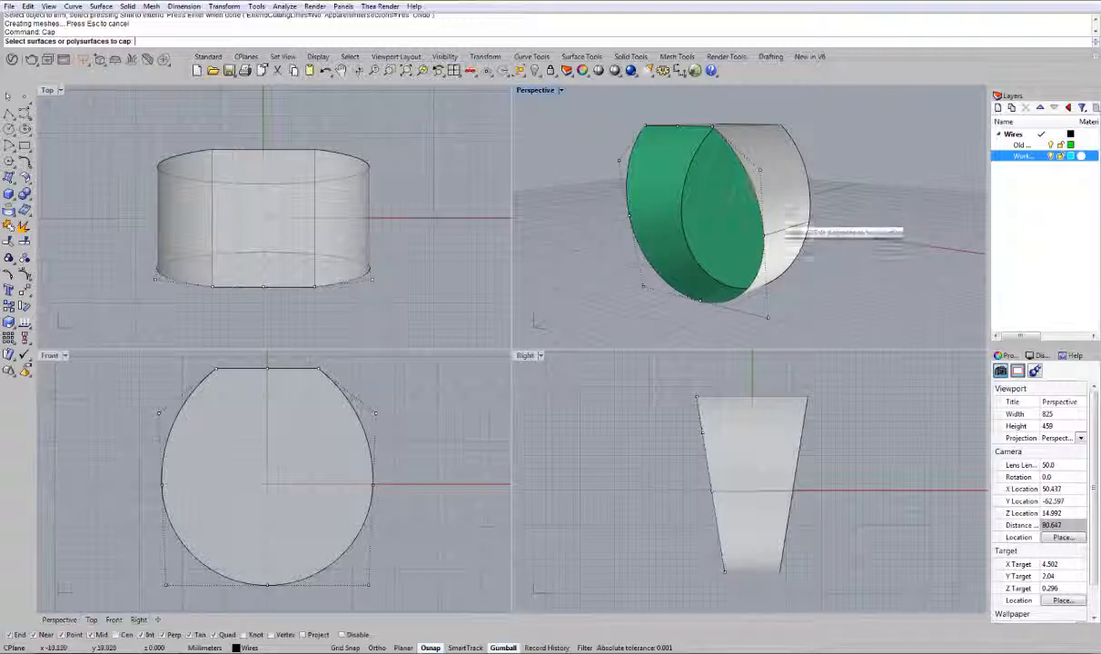
pyautogui.click(780, 174)
pyautogui.press('Return')
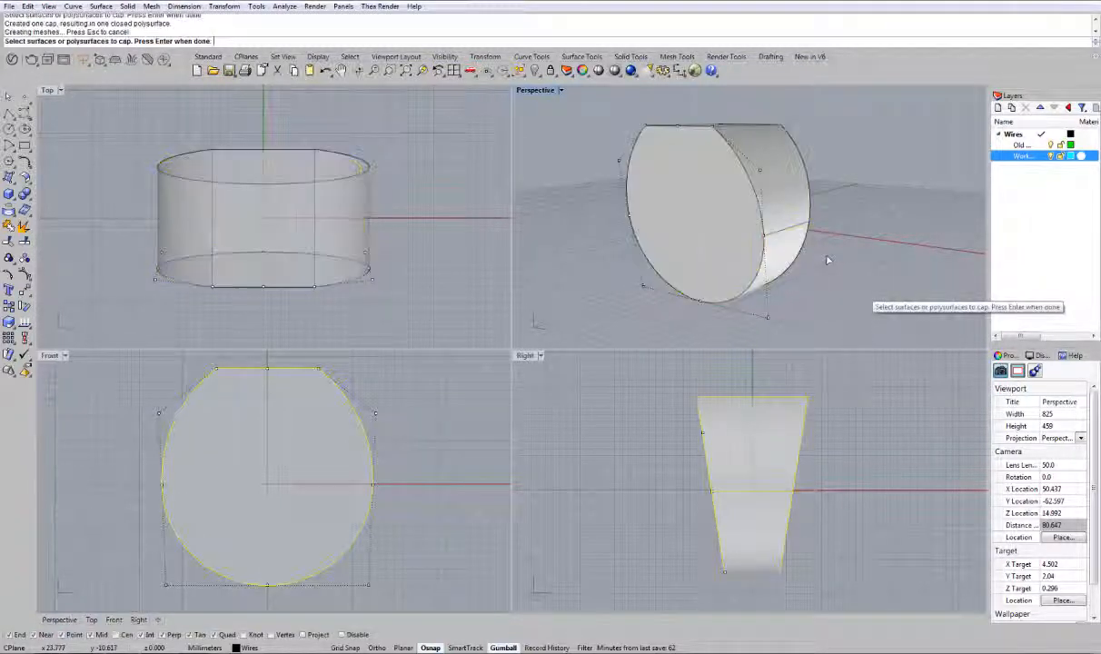
pyautogui.press('Escape')
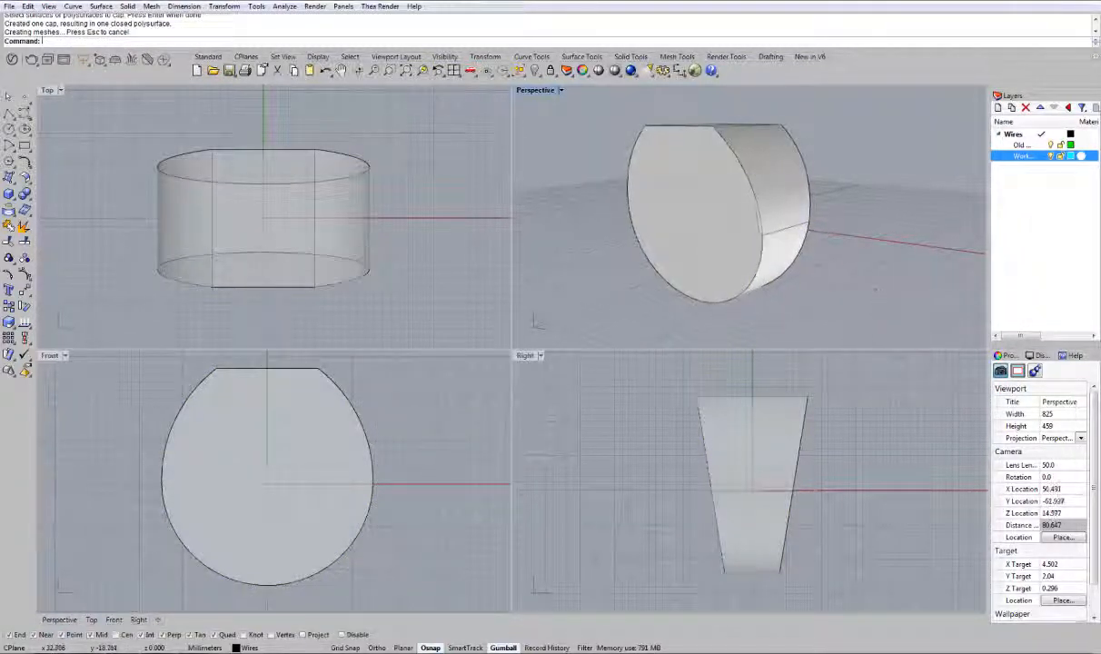
# Show the two hidden finger circles and hide the higher, off-centre one again.
pyautogui.moveTo(829, 275); pyautogui.dragTo(703, 271, button='right')
pyautogui.moveTo(769, 280); pyautogui.dragTo(843, 288, button='right')
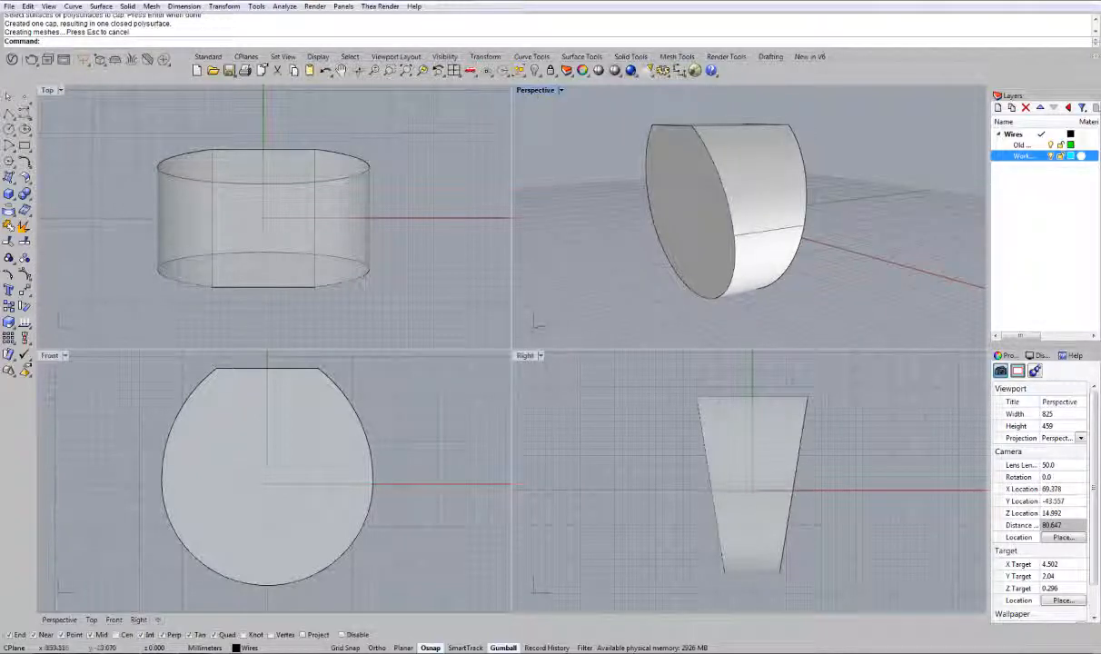
pyautogui.moveTo(608, 251); pyautogui.dragTo(617, 265, button='right')
pyautogui.middleClick(457, 457)
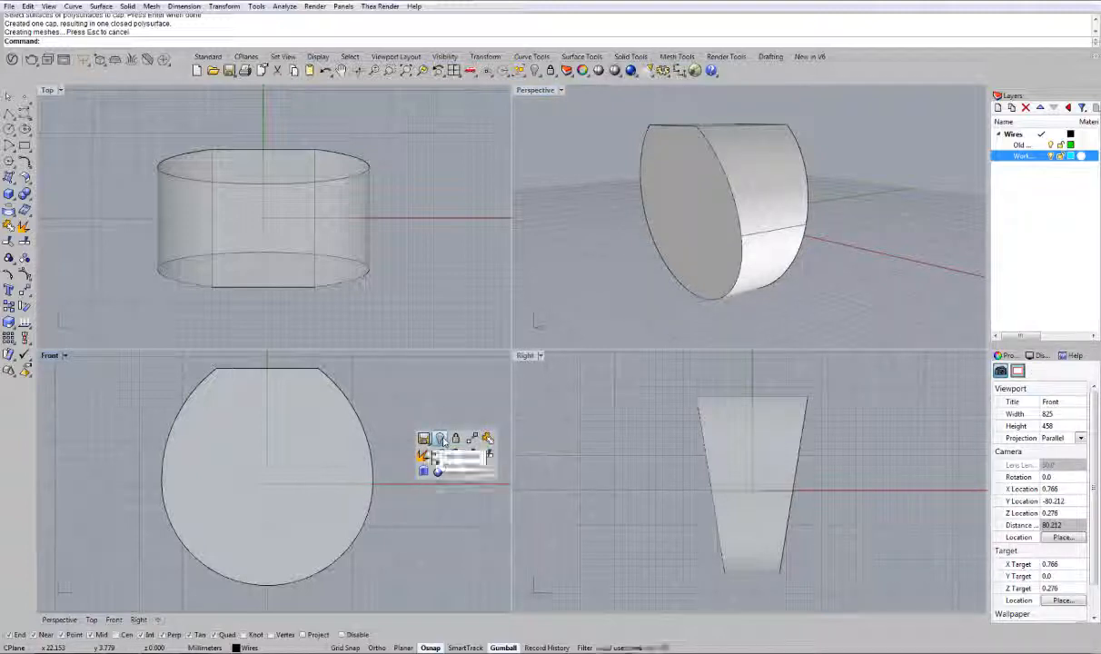
pyautogui.rightClick(441, 440)
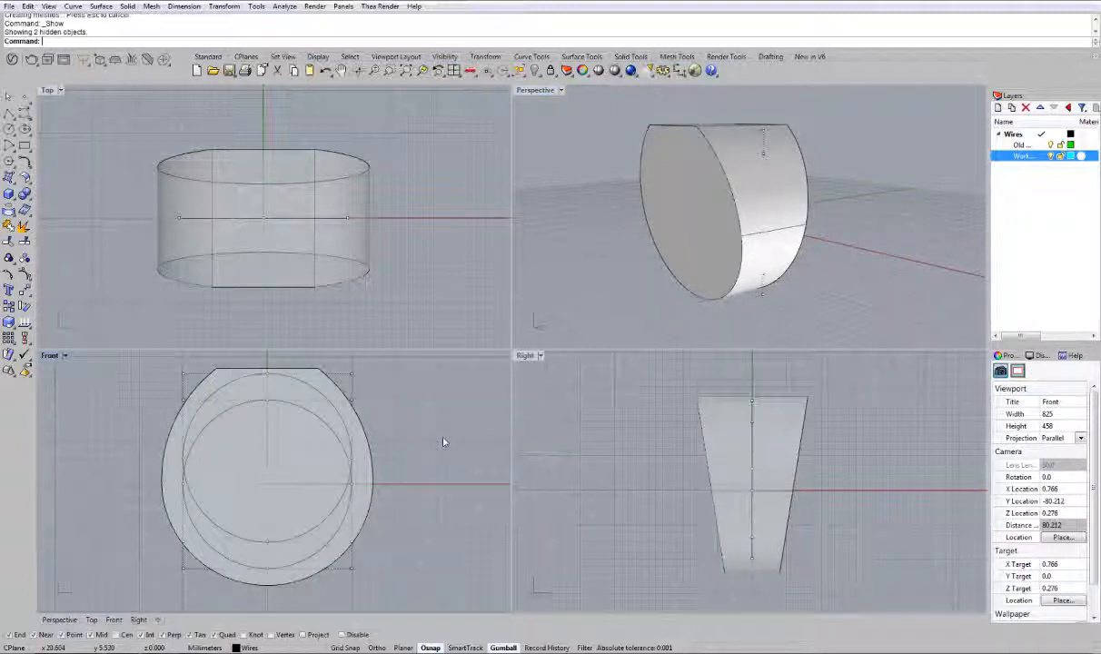
pyautogui.click(308, 389)
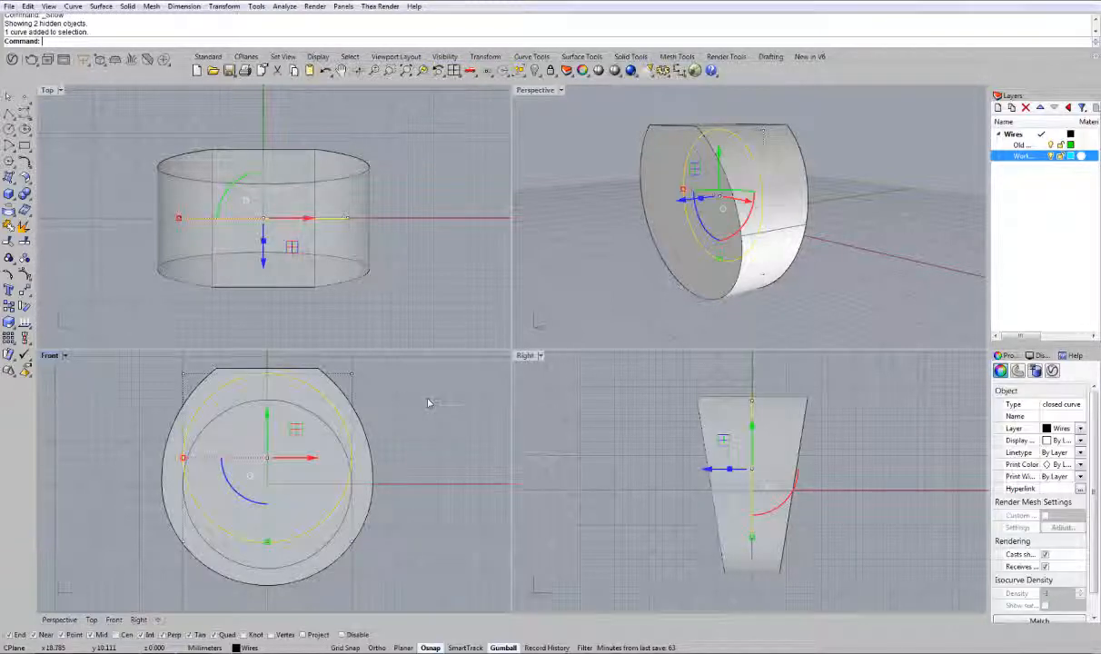
pyautogui.middleClick(429, 403)
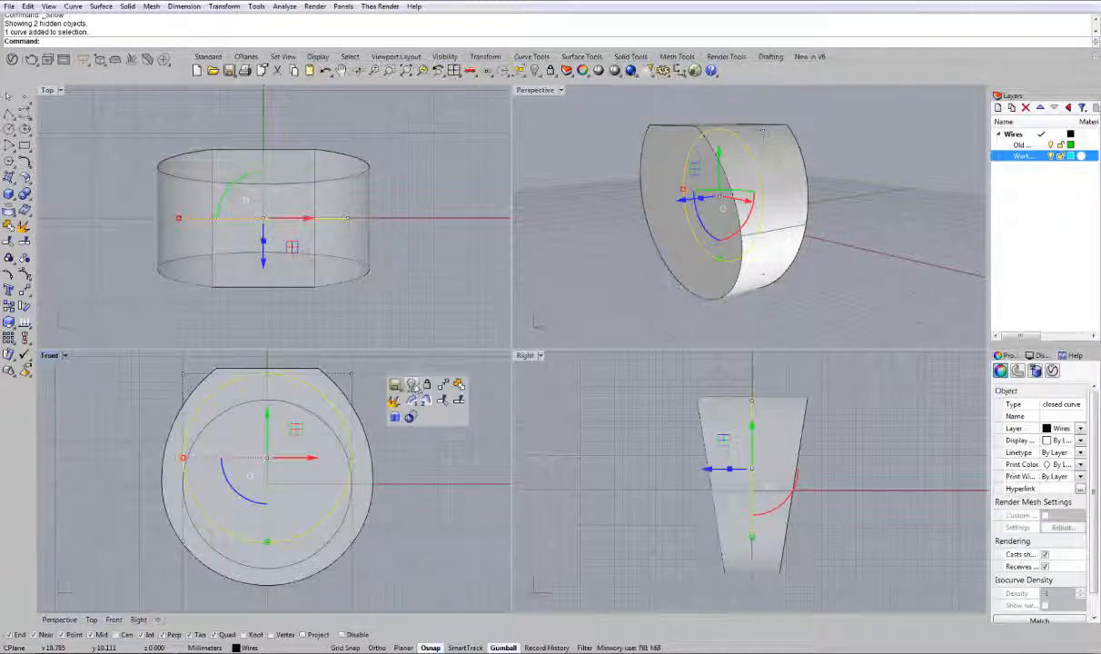
pyautogui.click(411, 385)
# Make Work Wires the current layer and move the origin-centred finger circle onto it.
pyautogui.click(318, 421)
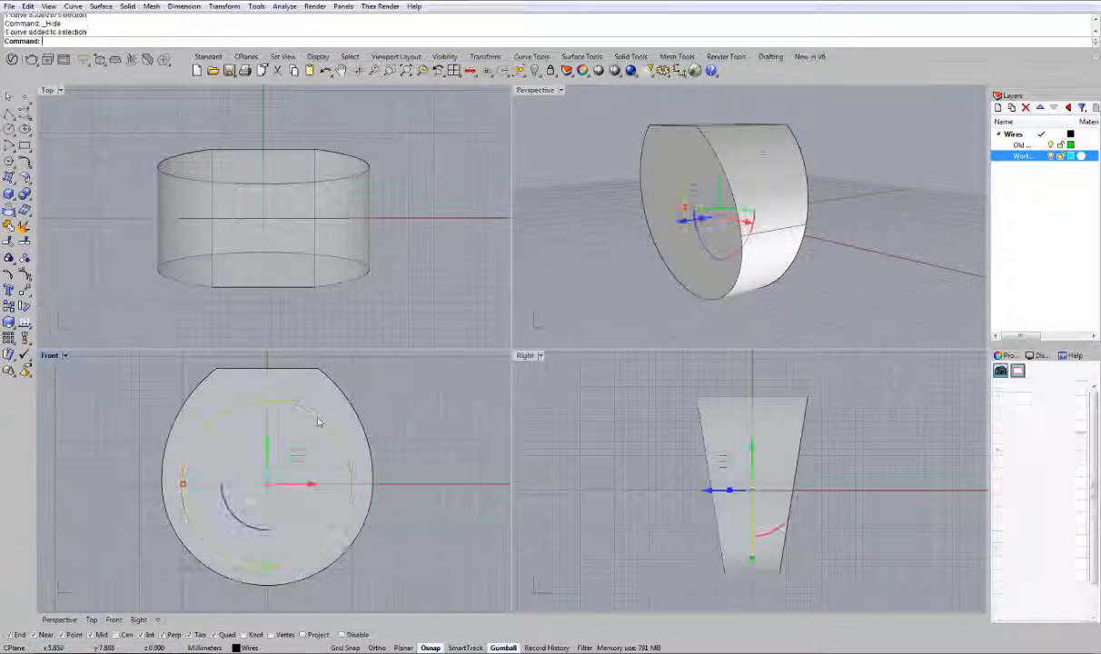
pyautogui.rightClick(1042, 157)
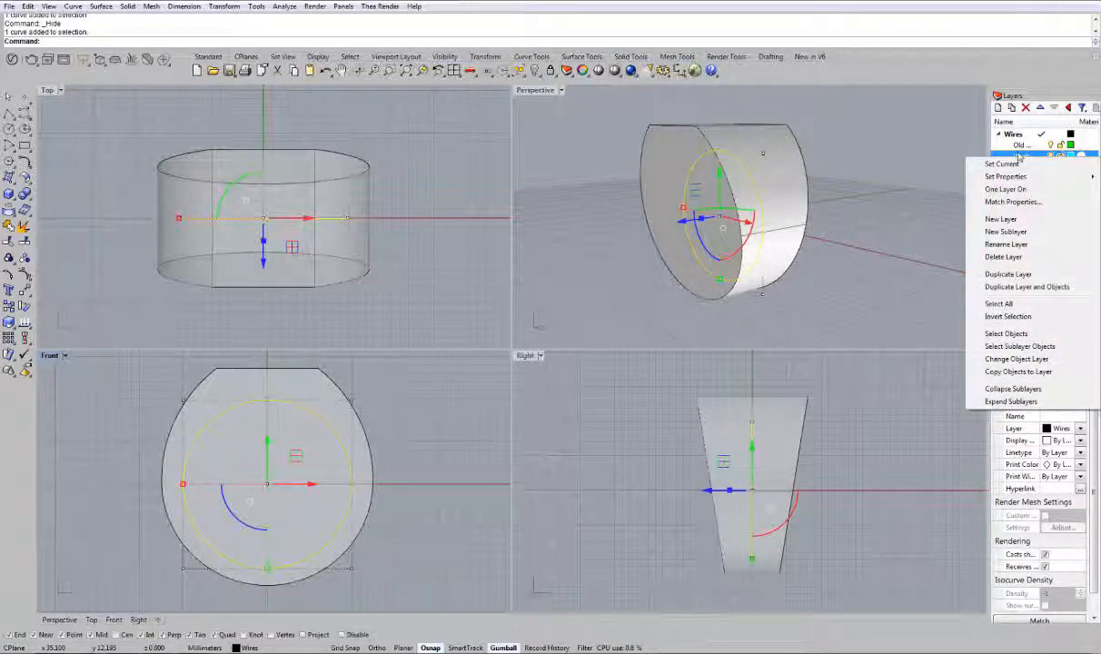
pyautogui.click(1038, 157)
pyautogui.click(1011, 190)
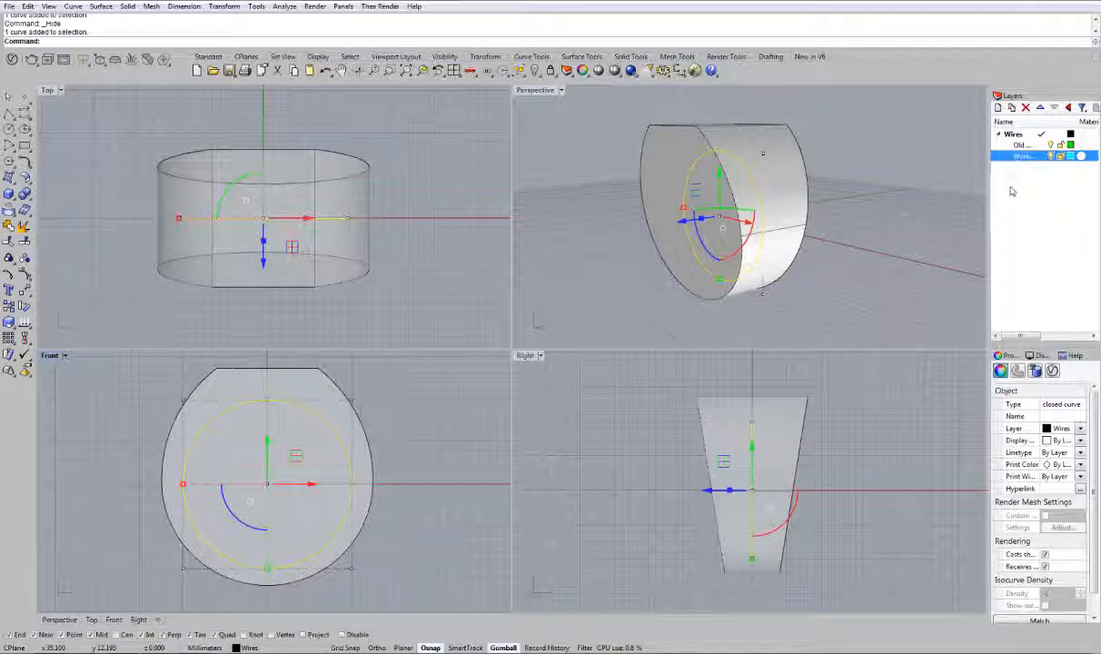
pyautogui.click(1043, 156)
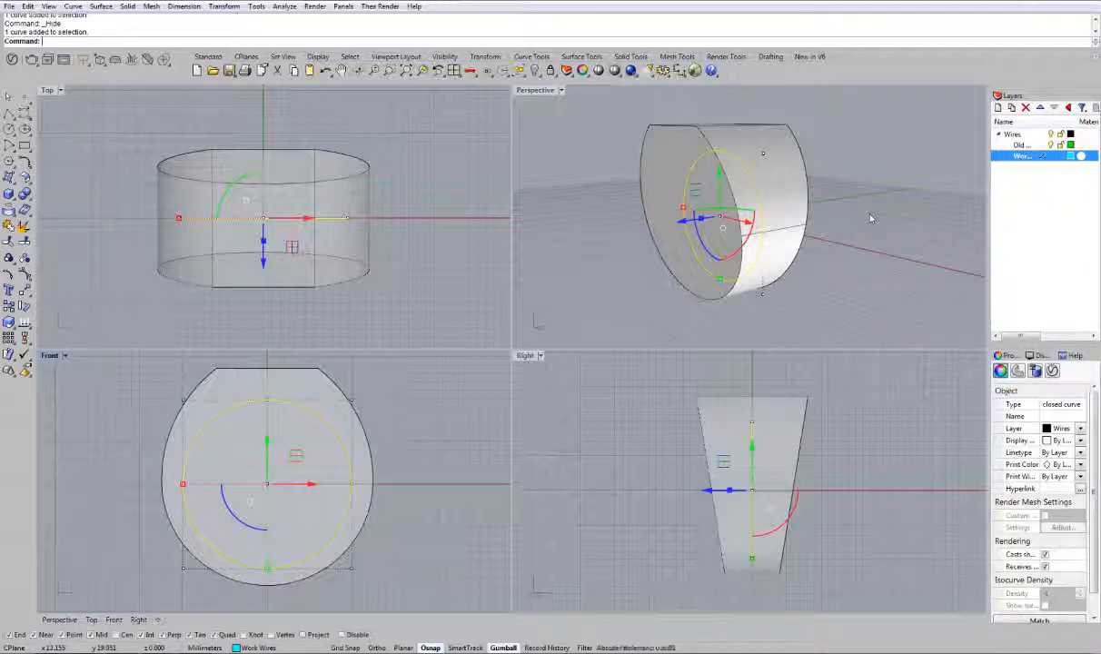
pyautogui.rightClick(1042, 157)
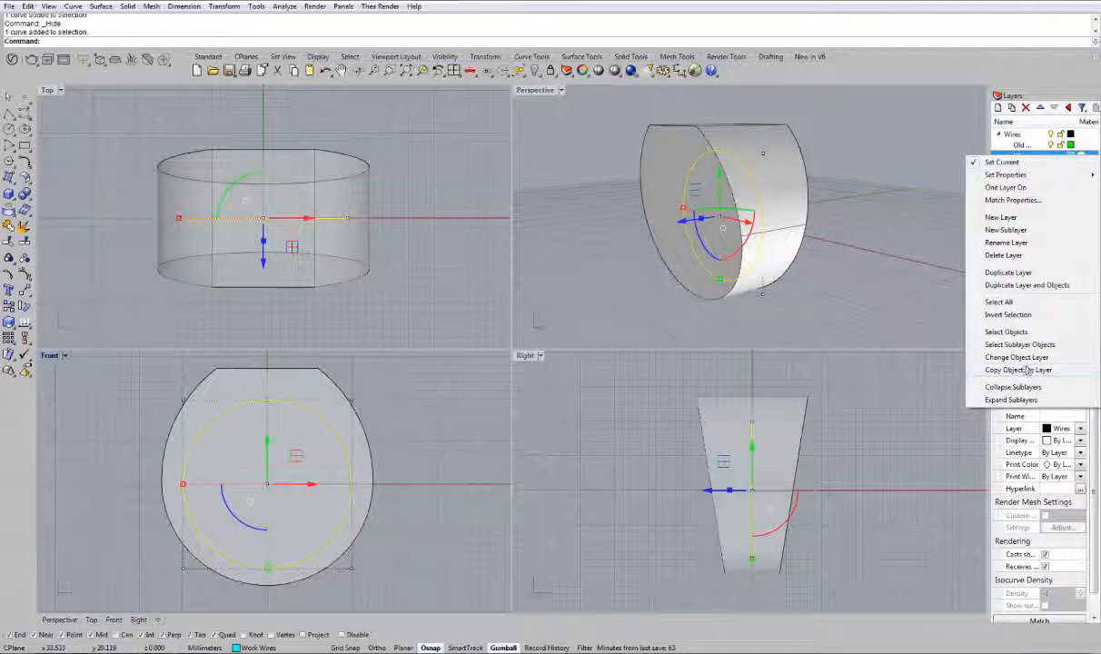
pyautogui.click(1019, 358)
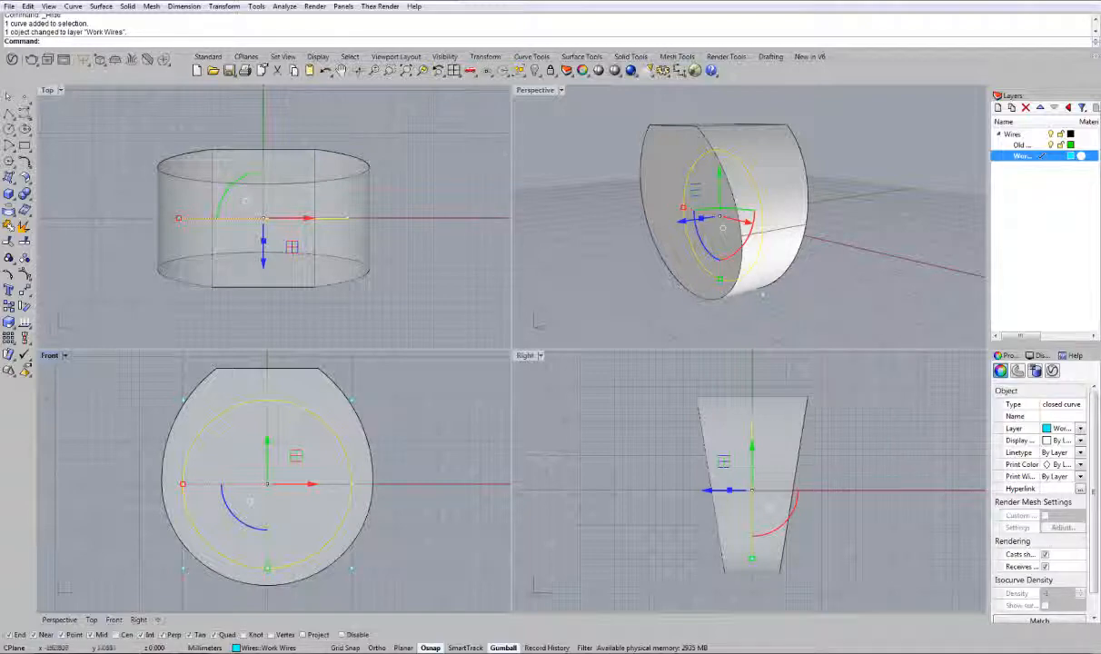
# Extrude the finger circle as a solid cylinder to both sides, about 18.7 mm each way, through the ring body.
pyautogui.middleClick(627, 279)
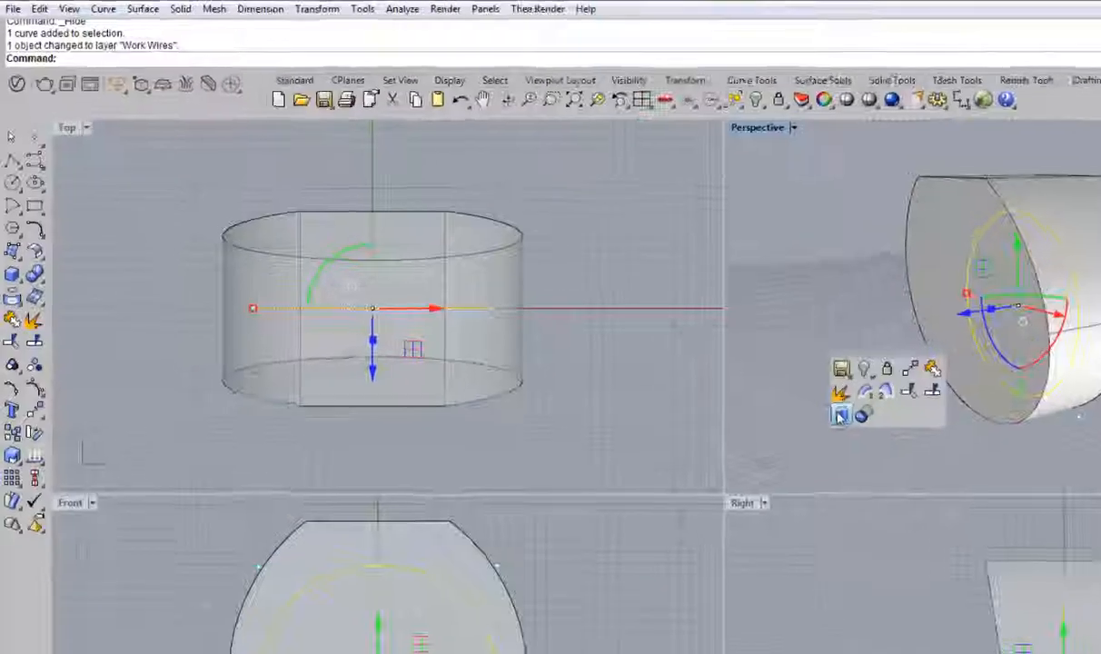
pyautogui.click(931, 460)
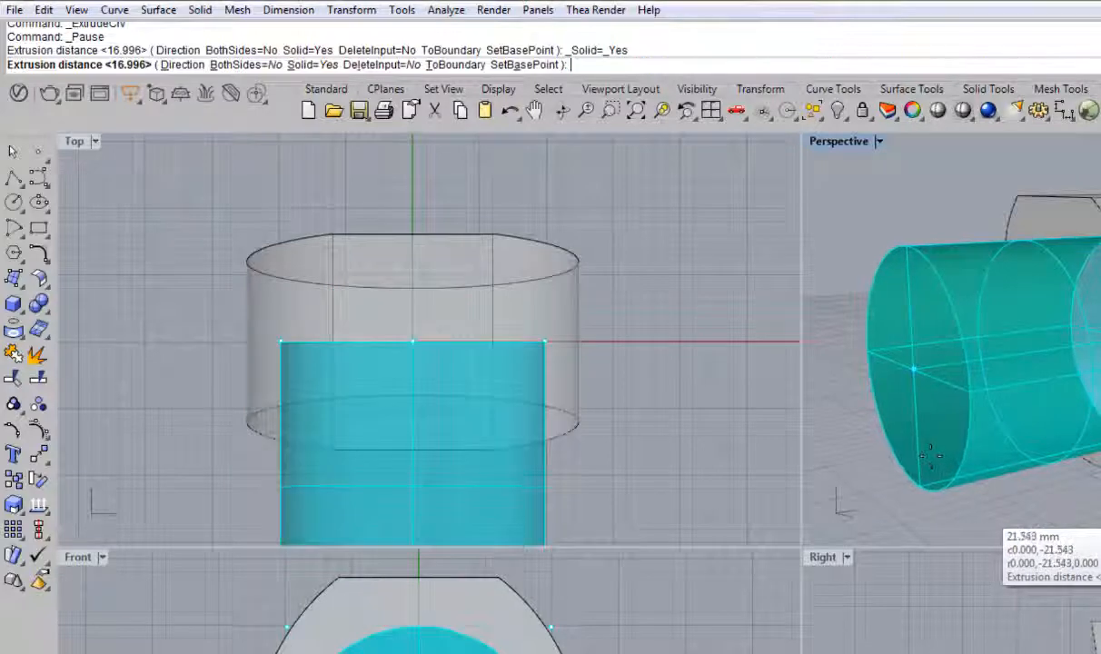
pyautogui.click(238, 65)
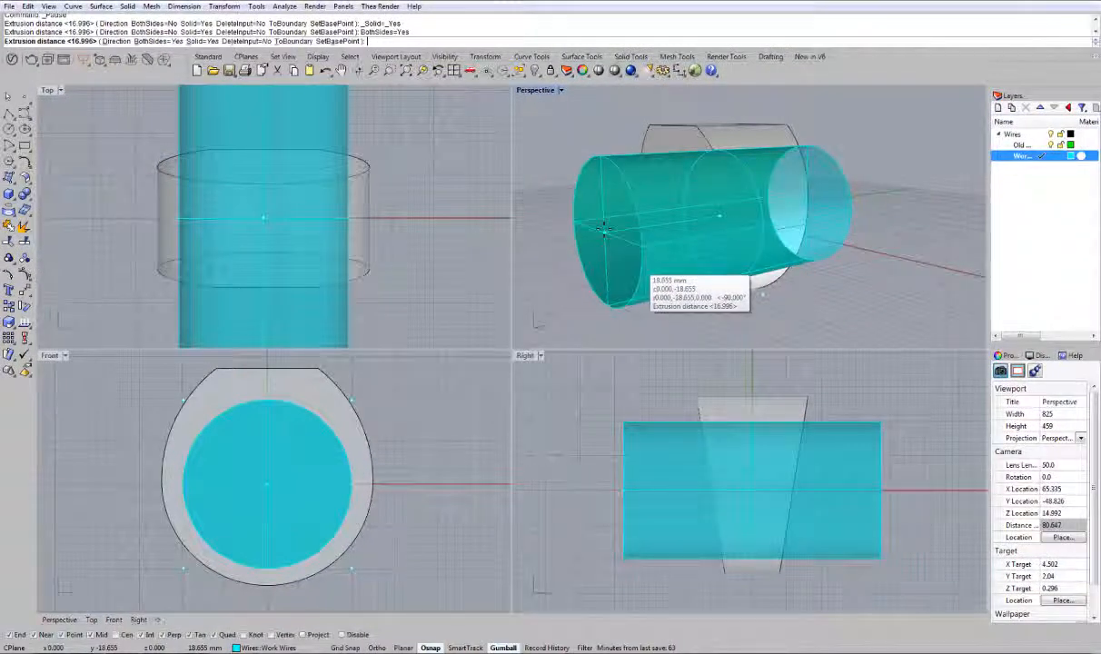
pyautogui.moveTo(752, 317); pyautogui.dragTo(895, 325, button='right')
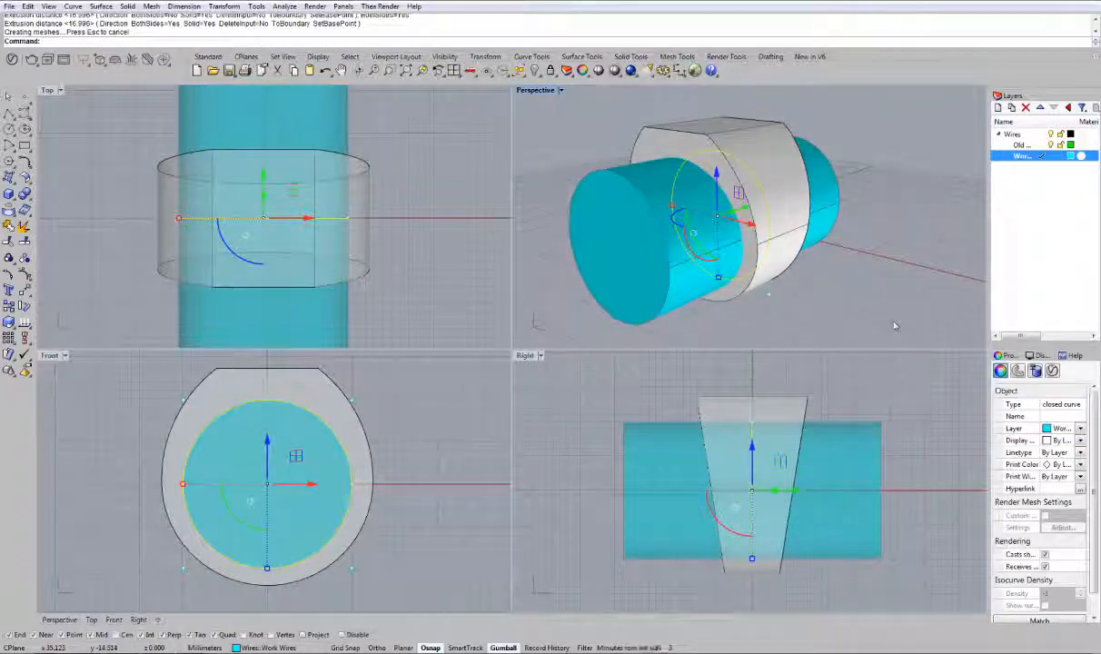
pyautogui.click(895, 325)
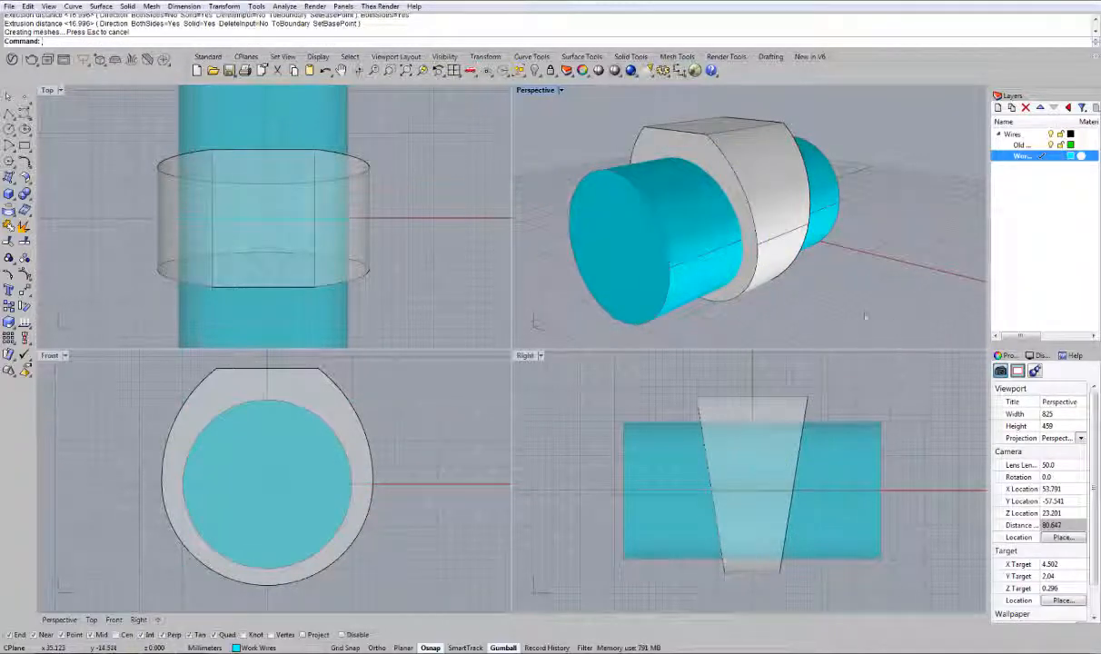
# Subtract the finger cylinder from the ring body with a Boolean difference to cut the finger hole.
pyautogui.middleClick(865, 318)
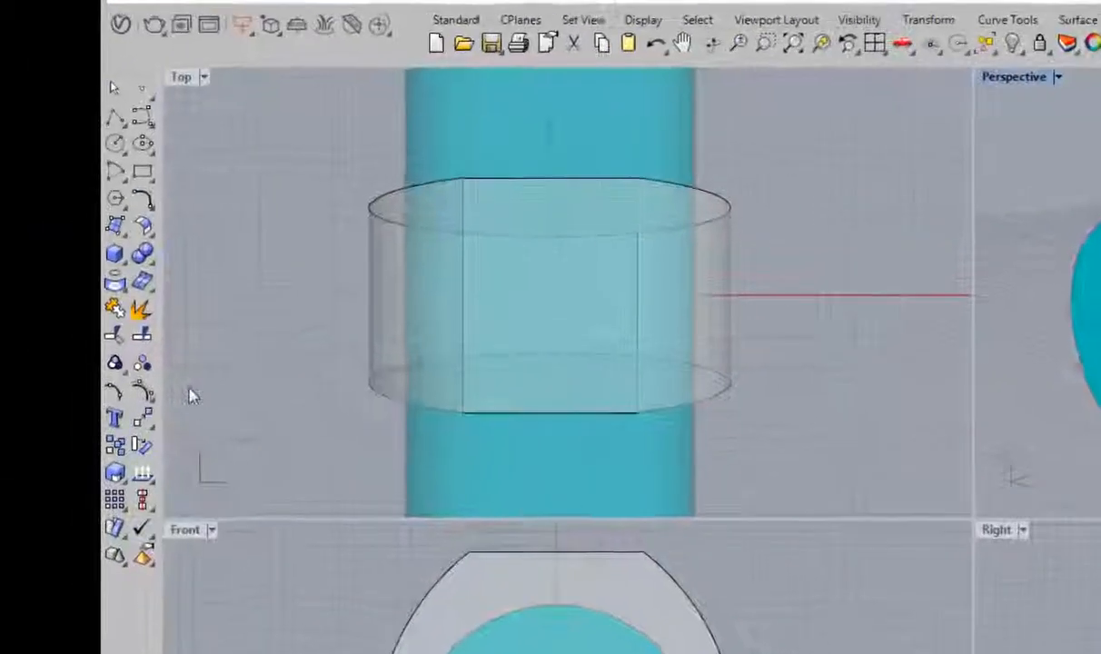
pyautogui.click(155, 265)
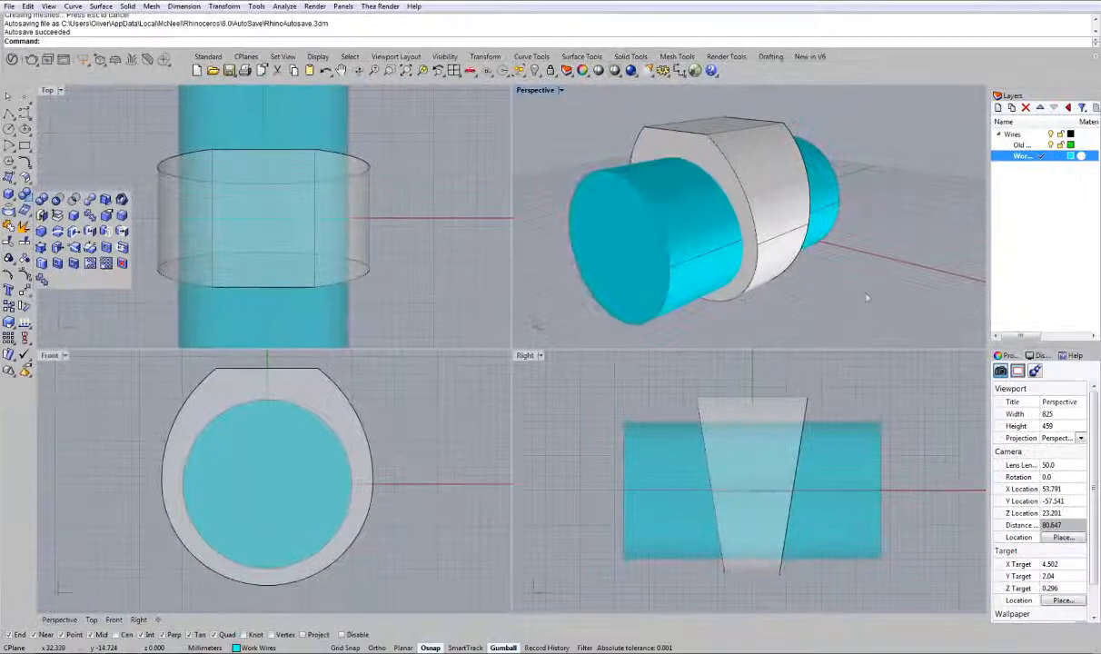
pyautogui.middleClick(1003, 309)
pyautogui.click(849, 312)
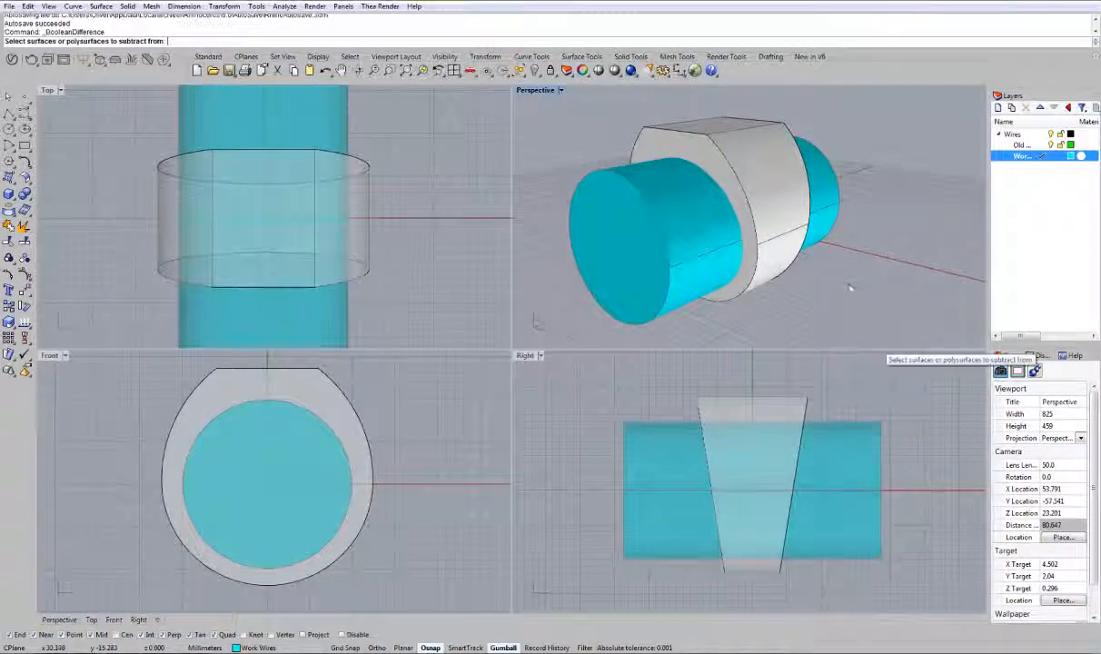
pyautogui.click(715, 130)
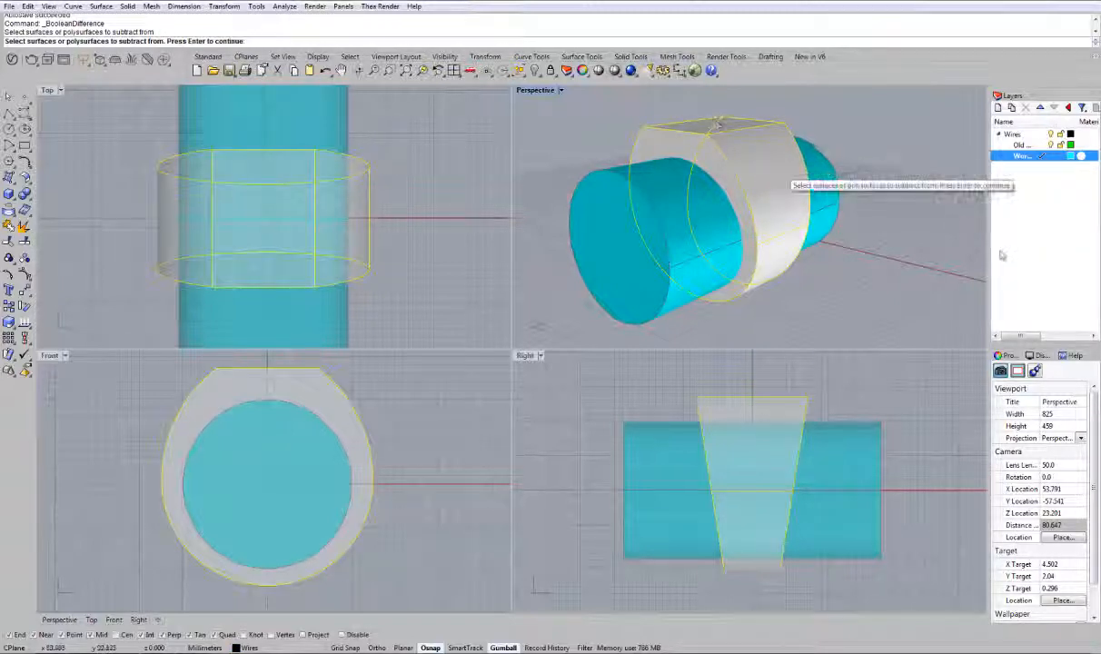
pyautogui.press('Return')
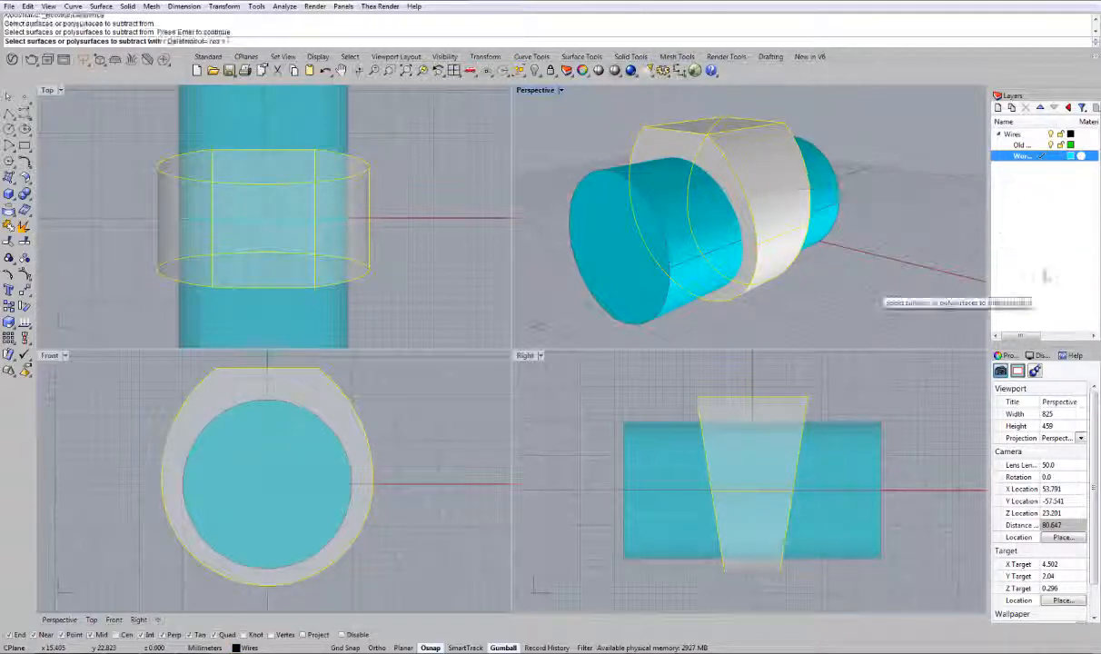
pyautogui.click(829, 191)
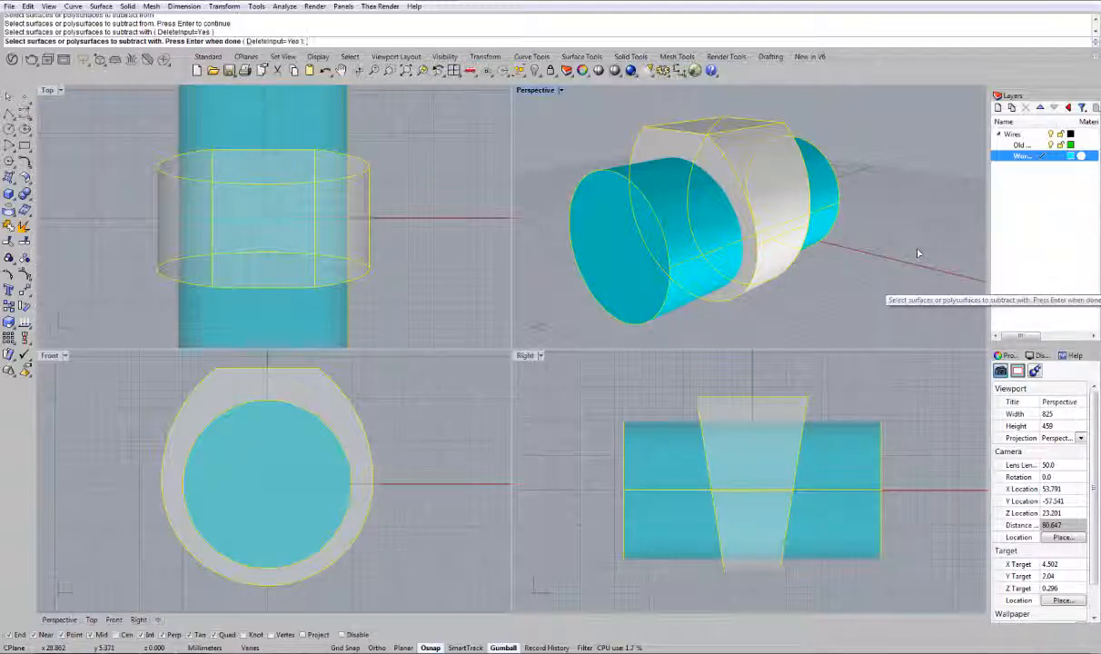
pyautogui.press('Return')
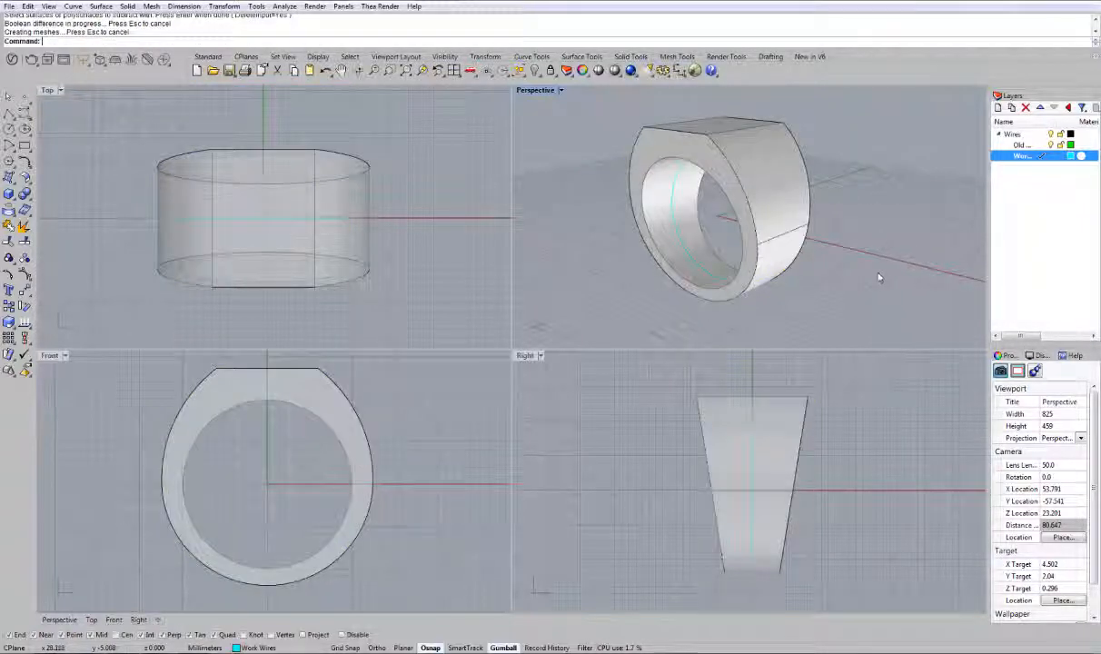
# Delete the leftover origin-centred finger circle inside the ring's hole.
pyautogui.moveTo(855, 276); pyautogui.dragTo(872, 293, button='right')
pyautogui.click(715, 275)
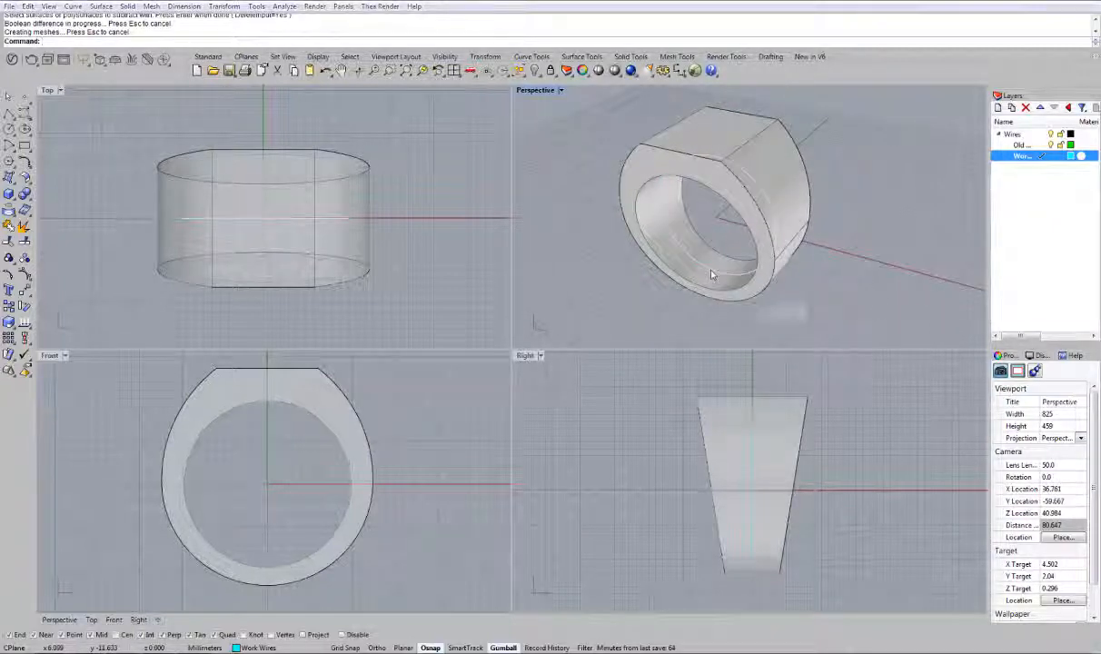
pyautogui.click(772, 303)
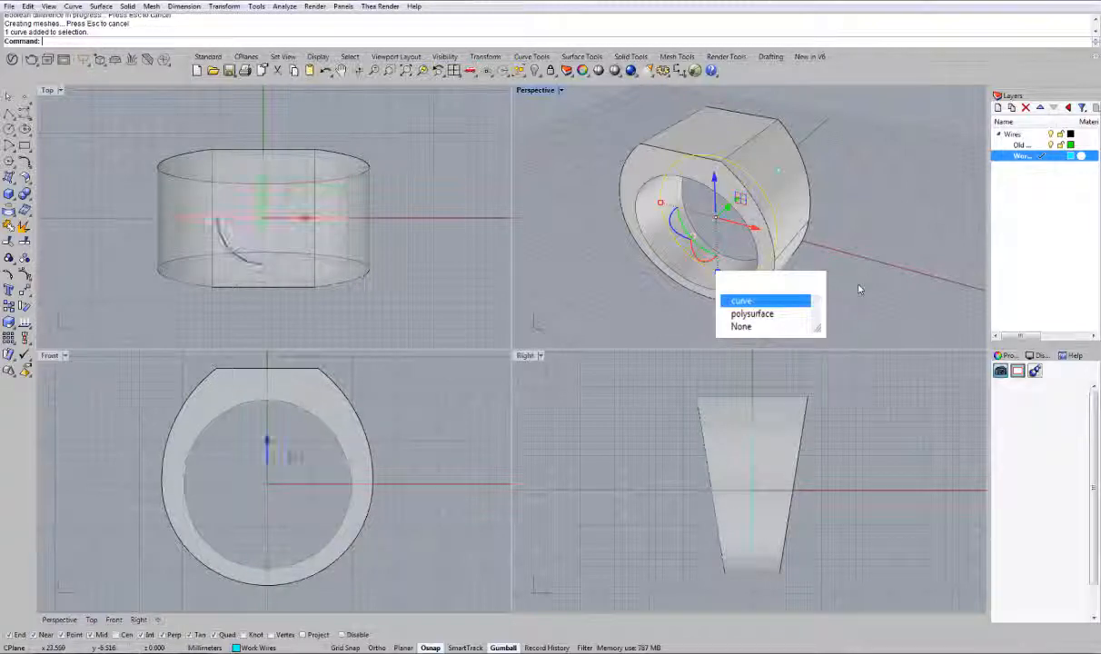
pyautogui.press('Delete')
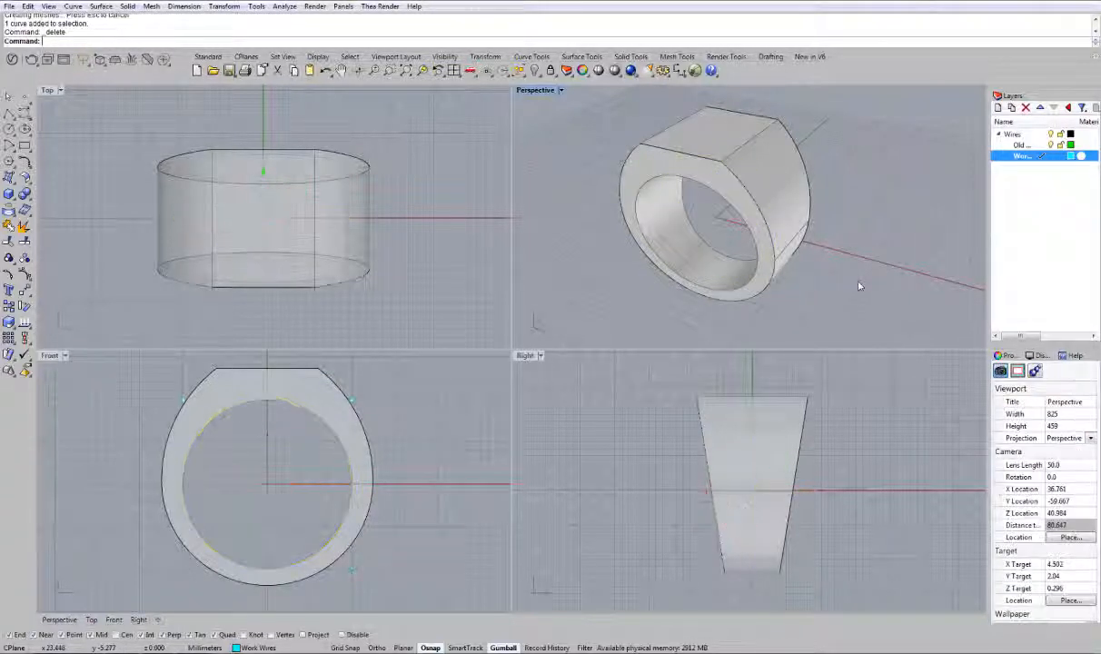
pyautogui.moveTo(863, 283)
pyautogui.mouseDown(button='right')
pyautogui.moveTo(842, 228)
pyautogui.moveTo(844, 194)
pyautogui.moveTo(822, 240)
pyautogui.moveTo(862, 269)
pyautogui.mouseUp(button='right')
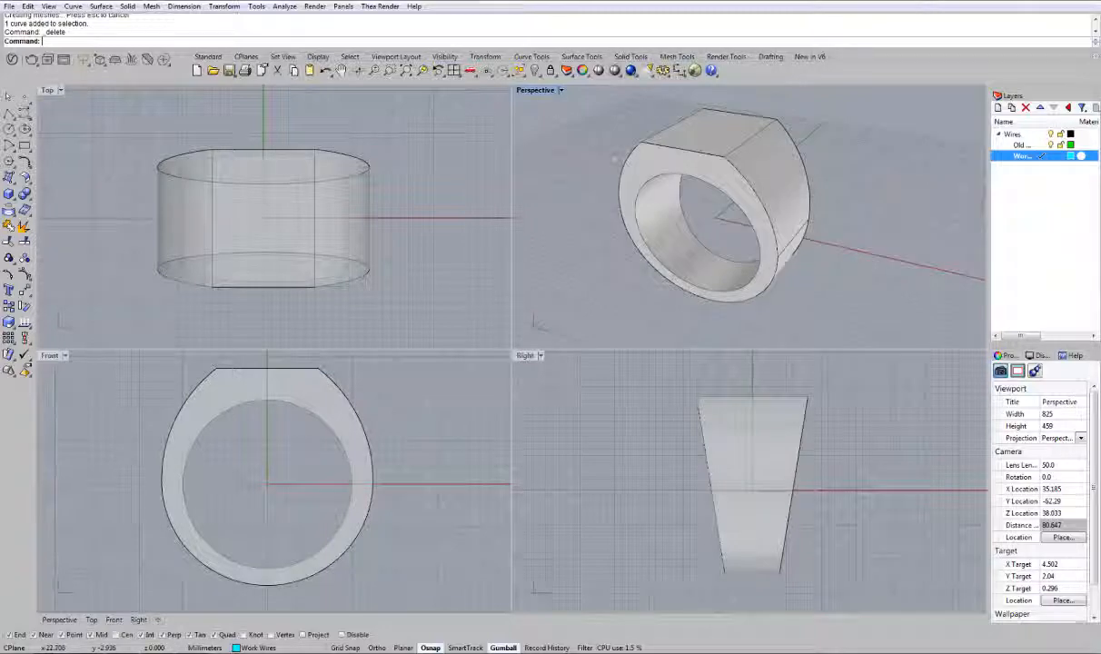
# Show the hidden off-centre finger circle again.
pyautogui.doubleClick(538, 90)
pyautogui.moveTo(750, 418); pyautogui.dragTo(706, 402, button='right')
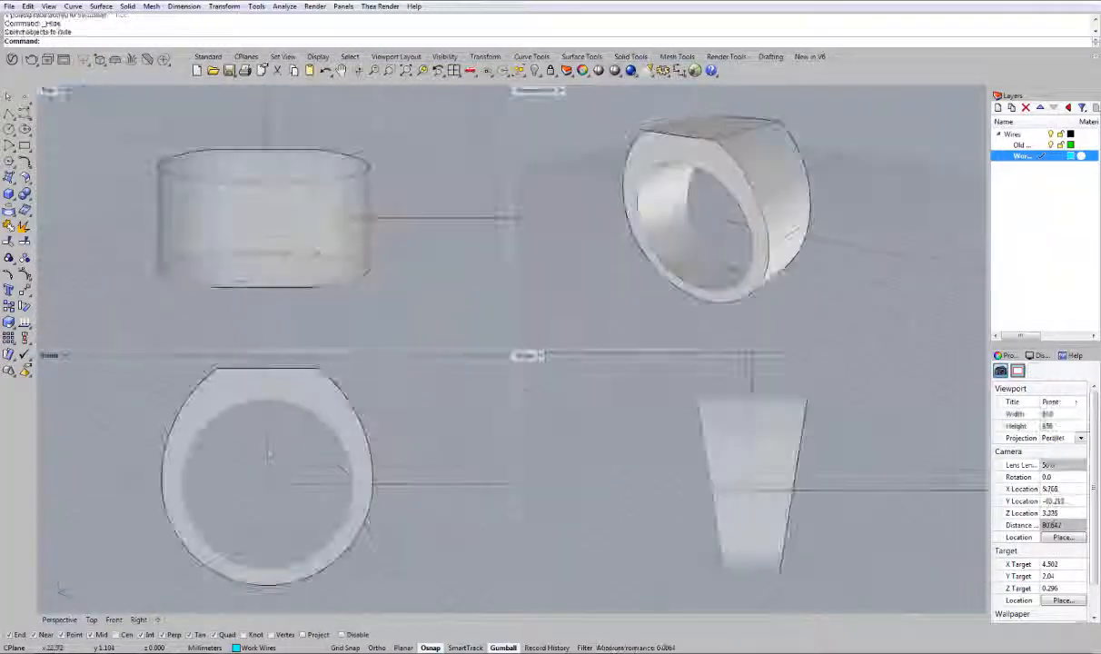
pyautogui.middleClick(238, 434)
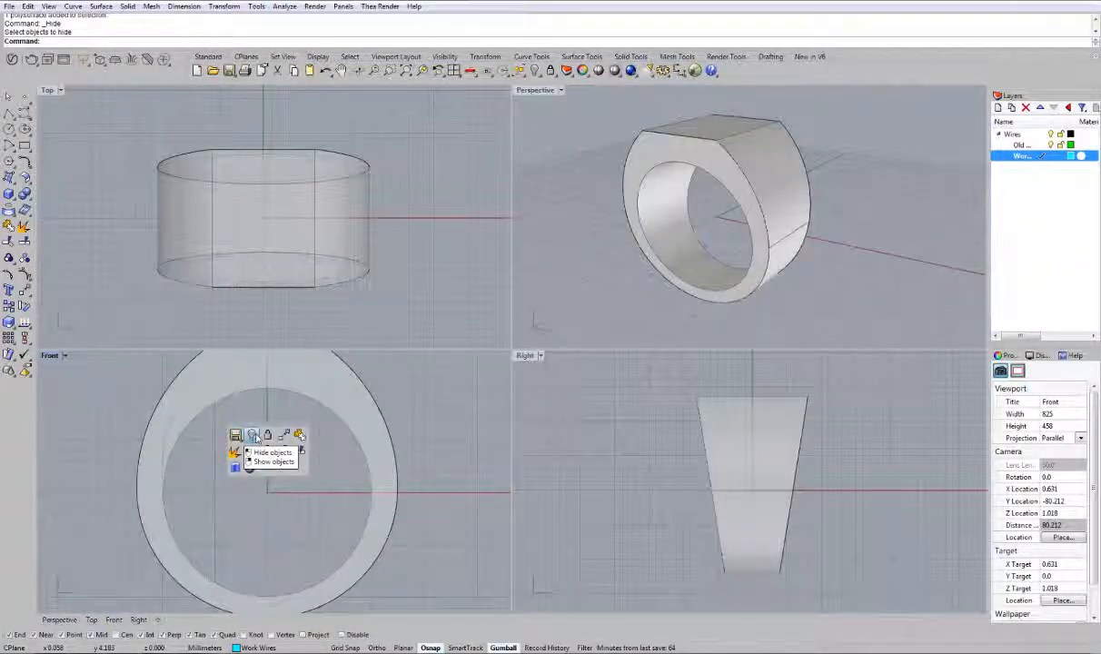
pyautogui.rightClick(252, 435)
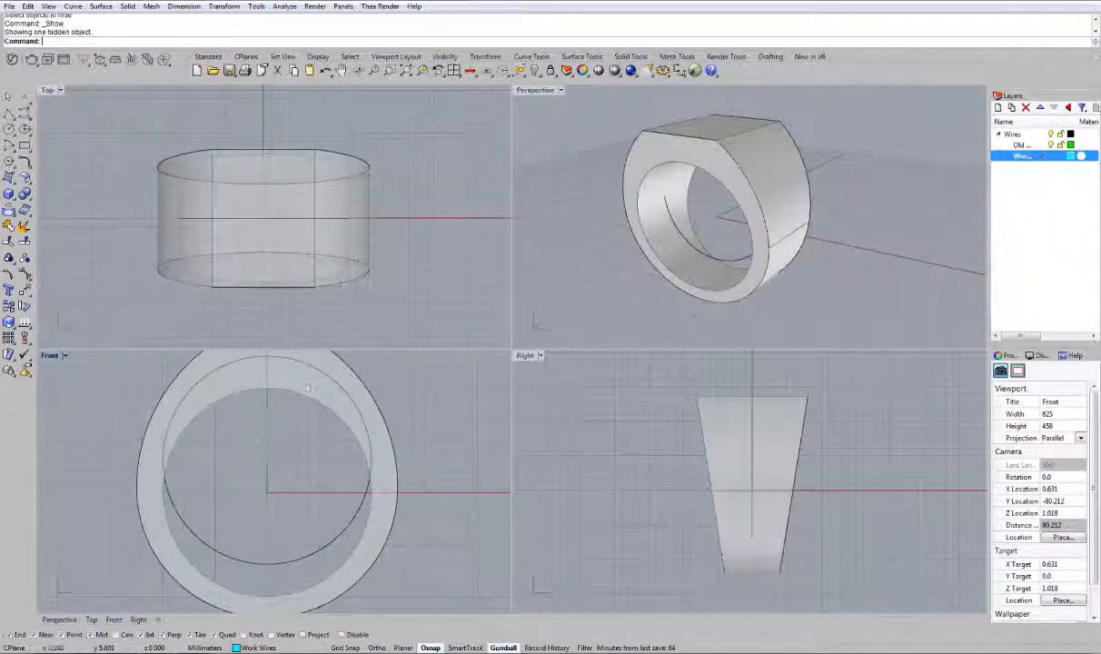
# In the Right view, rotate a copy of the off-centre circle about 9° clockwise around its lower end and delete the upright original.
pyautogui.click(310, 369)
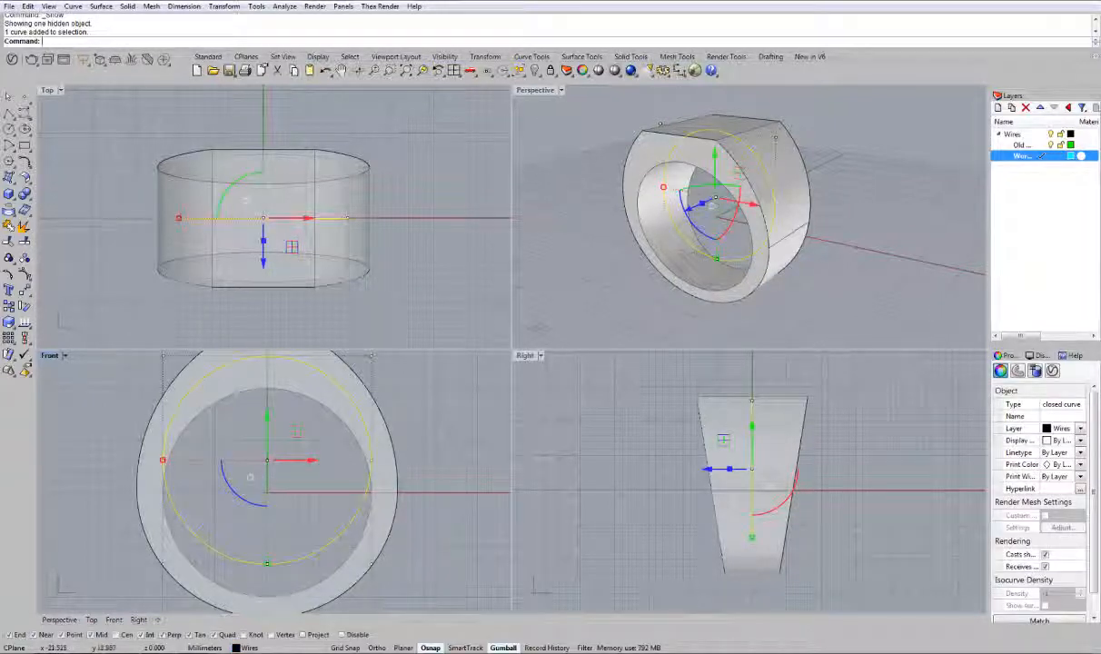
pyautogui.doubleClick(524, 356)
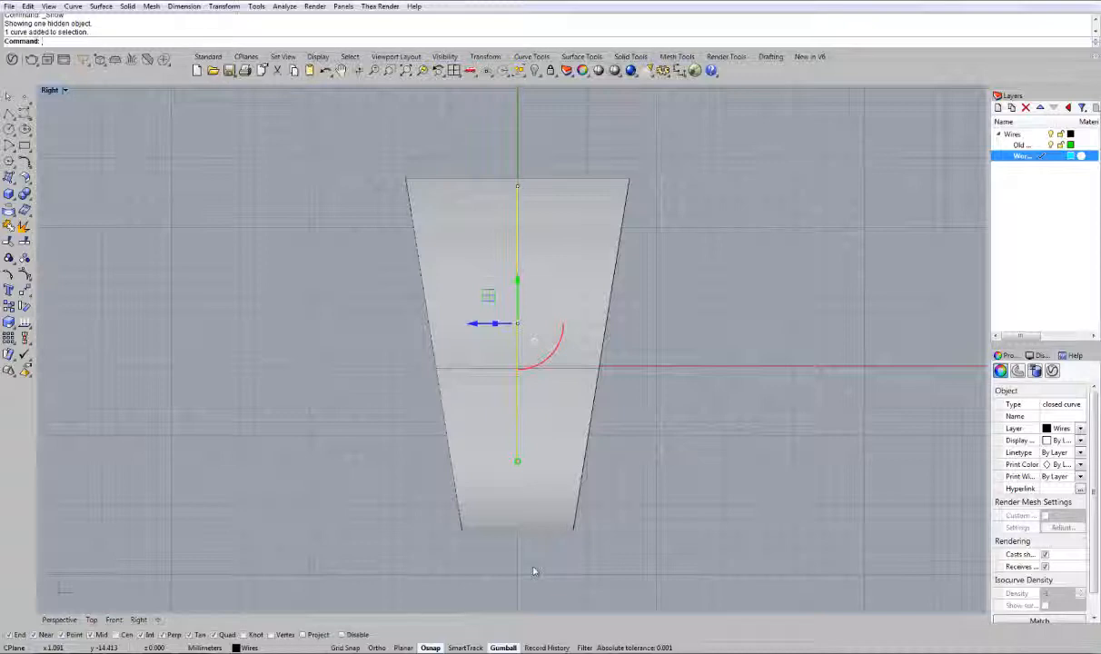
pyautogui.press('r')
pyautogui.click(517, 461)
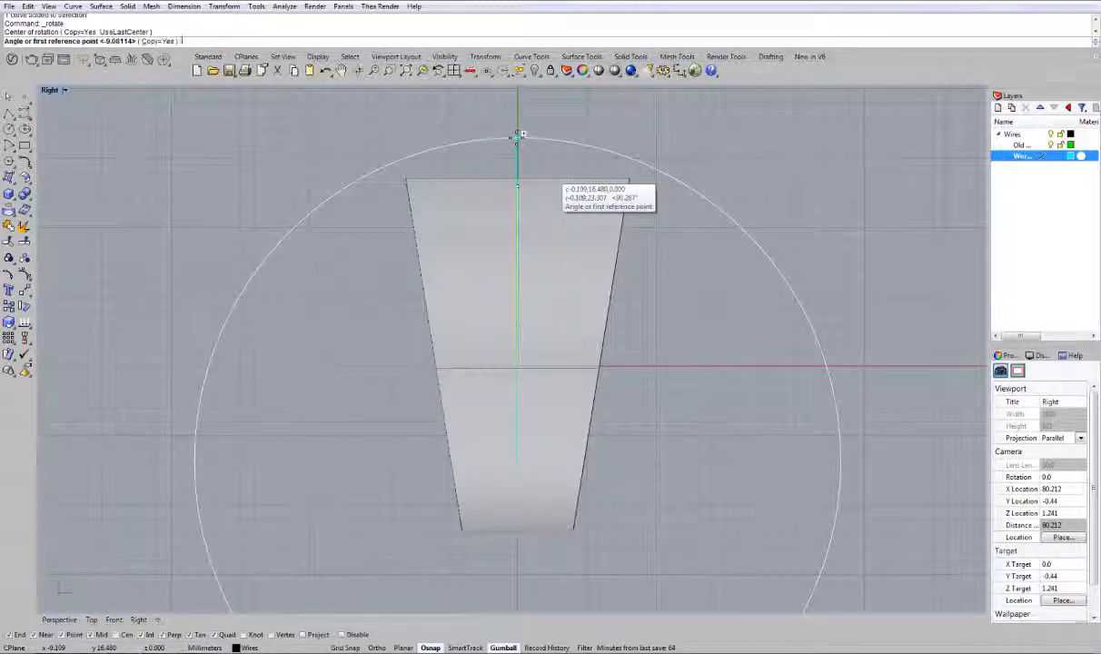
pyautogui.click(517, 135)
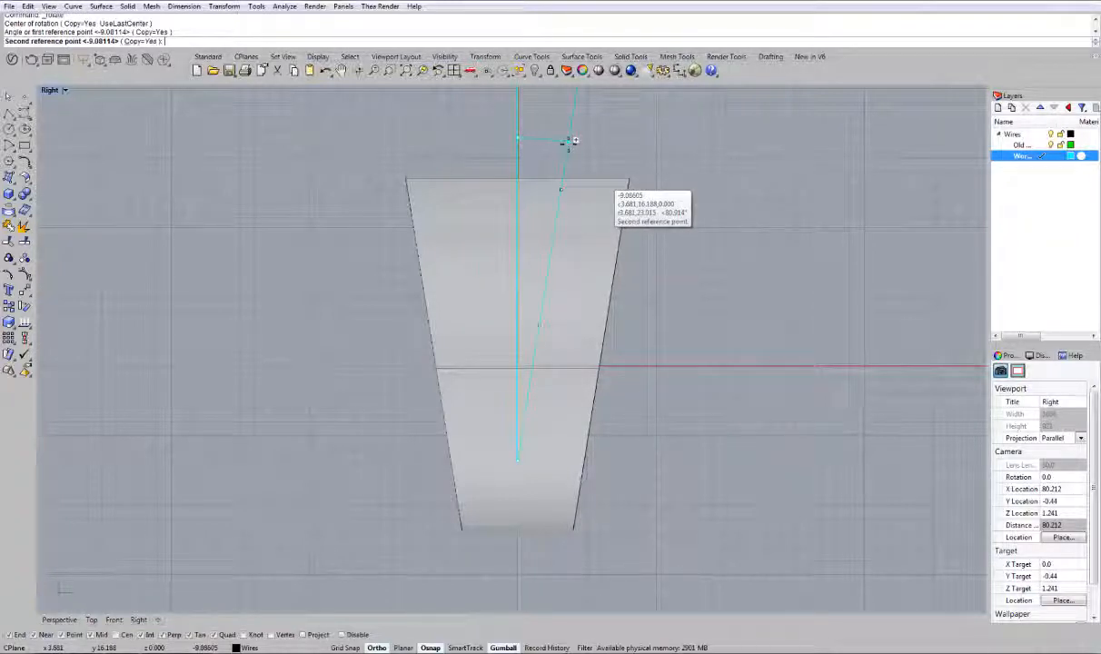
pyautogui.click(567, 142)
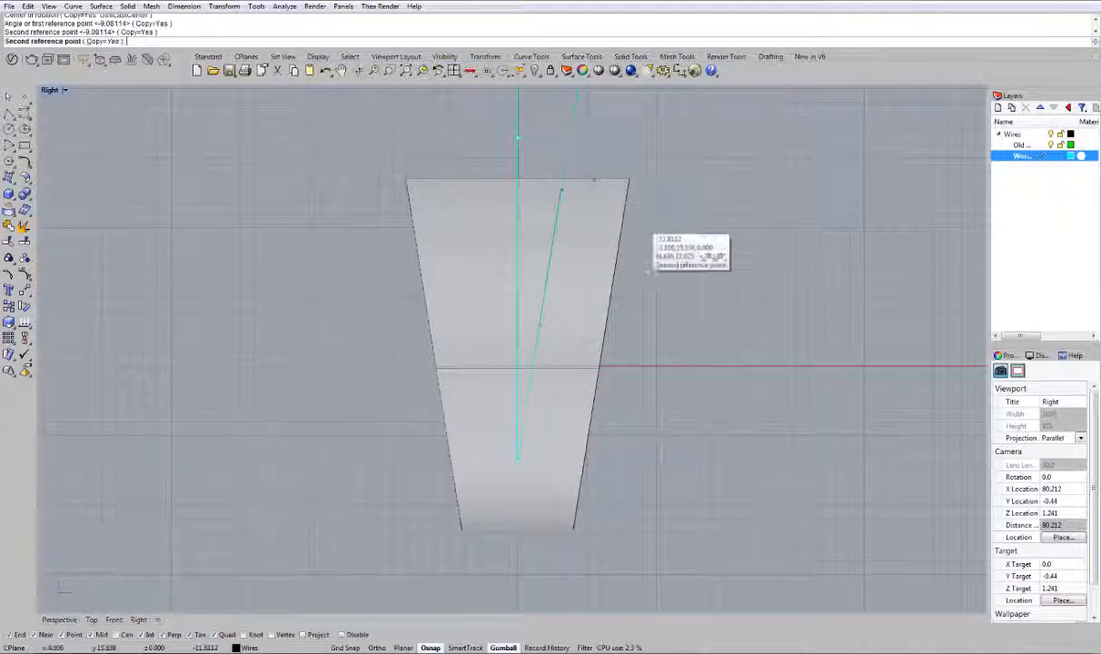
pyautogui.press('Delete')
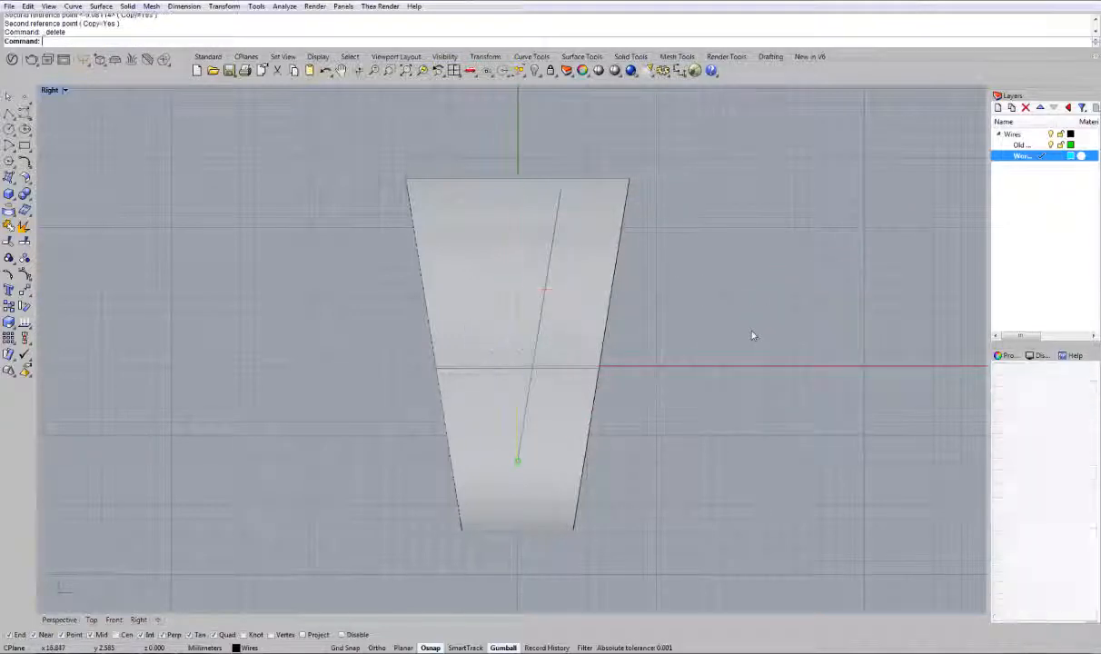
# With object snaps off, move the tilted circle horizontally about 3.3 mm towards the ring's nearest slanted side.
pyautogui.click(538, 342)
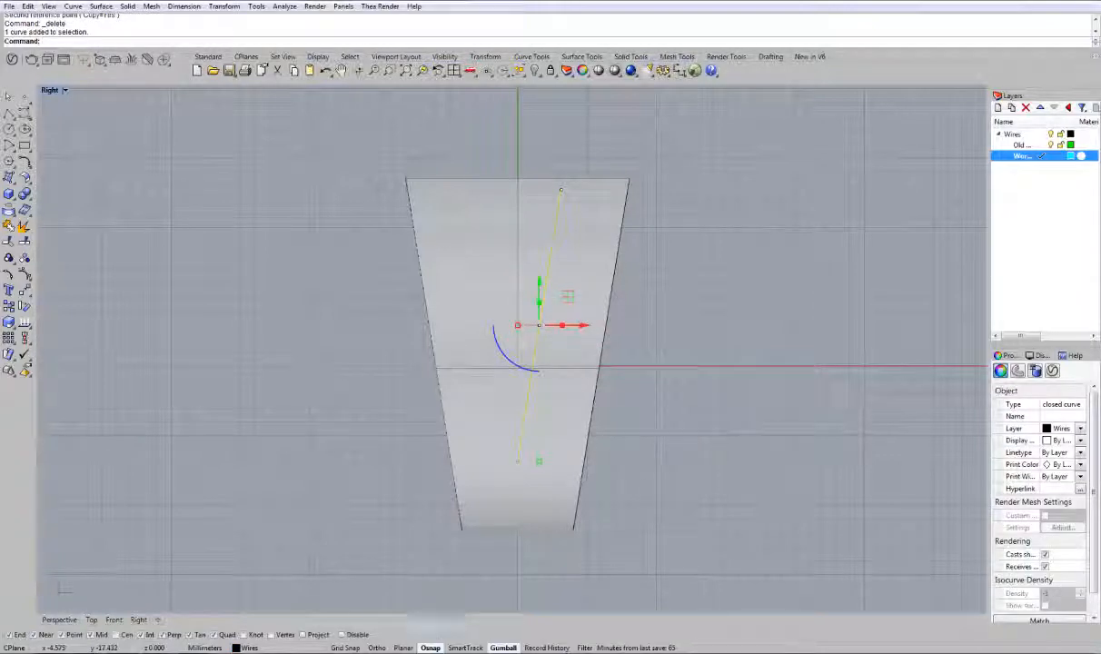
pyautogui.click(430, 648)
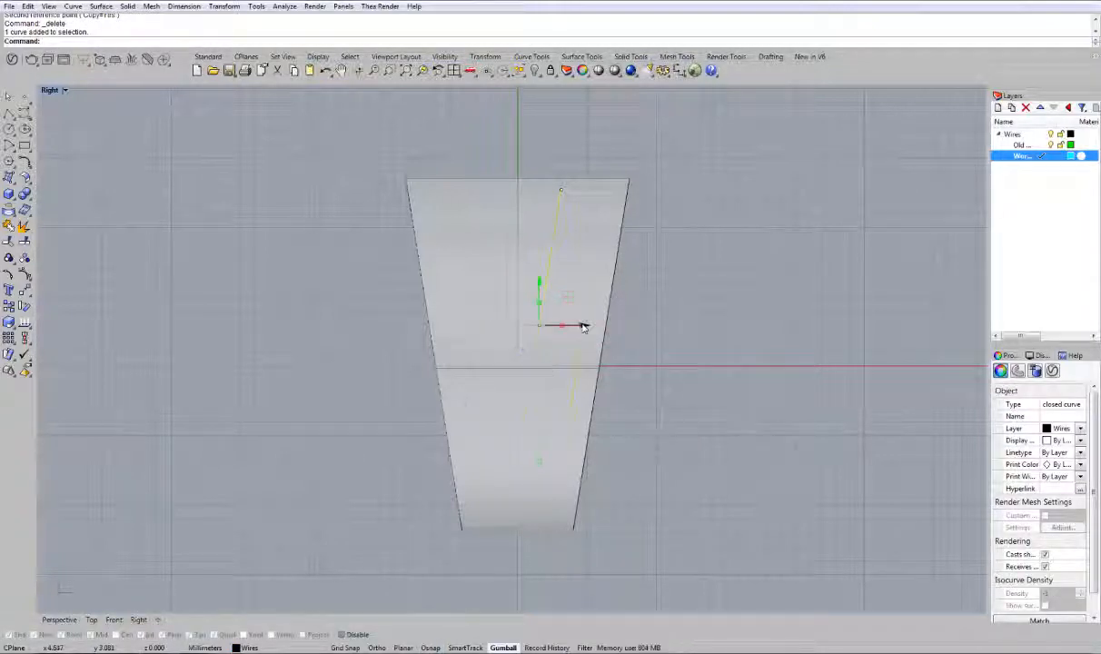
pyautogui.moveTo(583, 325); pyautogui.dragTo(627, 325)
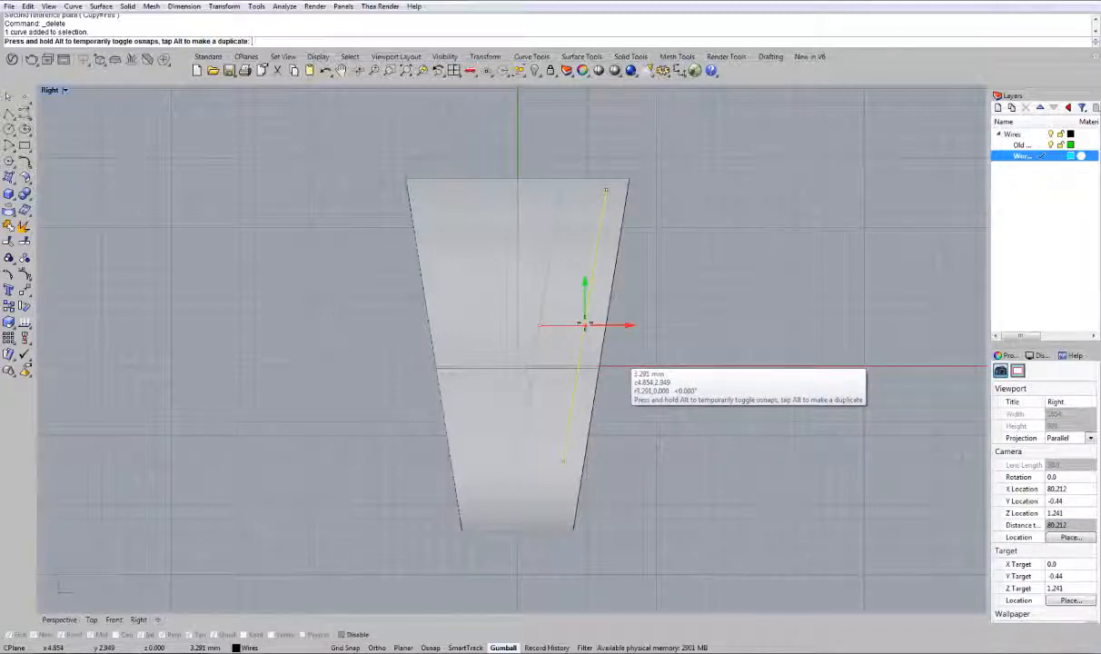
pyautogui.moveTo(627, 325); pyautogui.dragTo(629, 326)
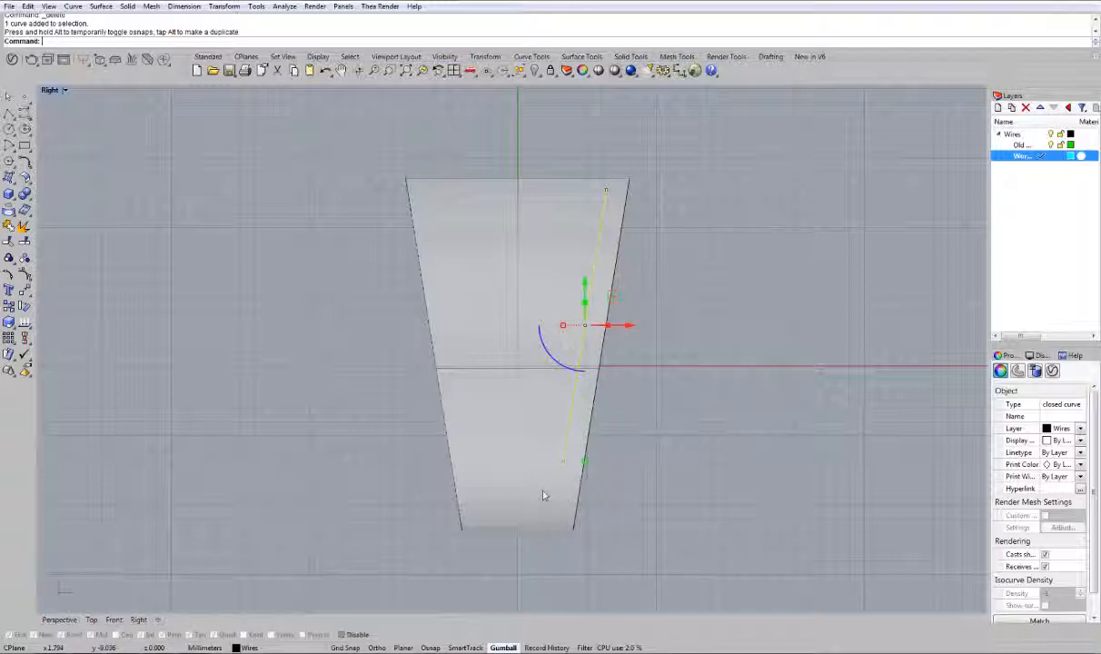
# Mirror the tilted circle across the vertical axis through 0,0,0, keeping the original.
pyautogui.press('m')
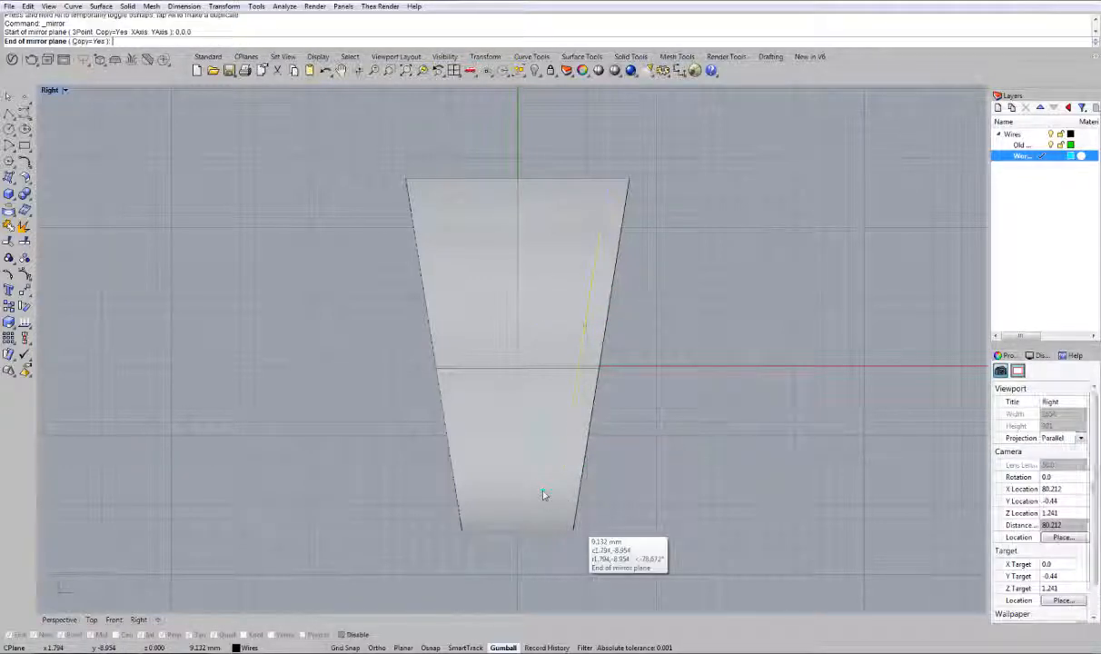
pyautogui.press('shift')
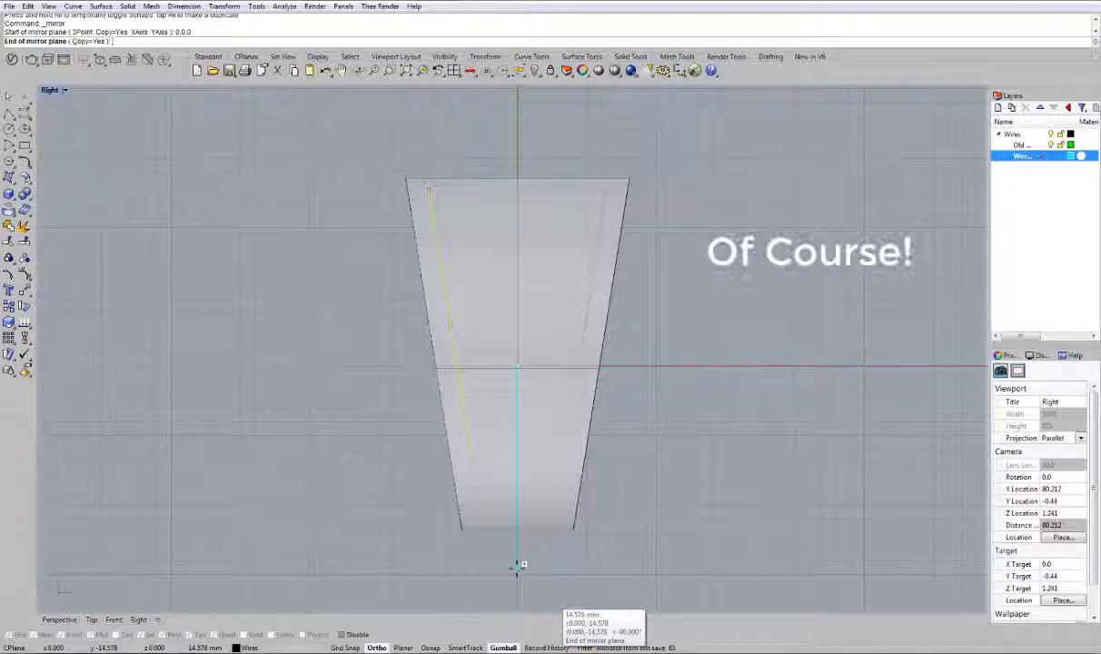
pyautogui.click(517, 568)
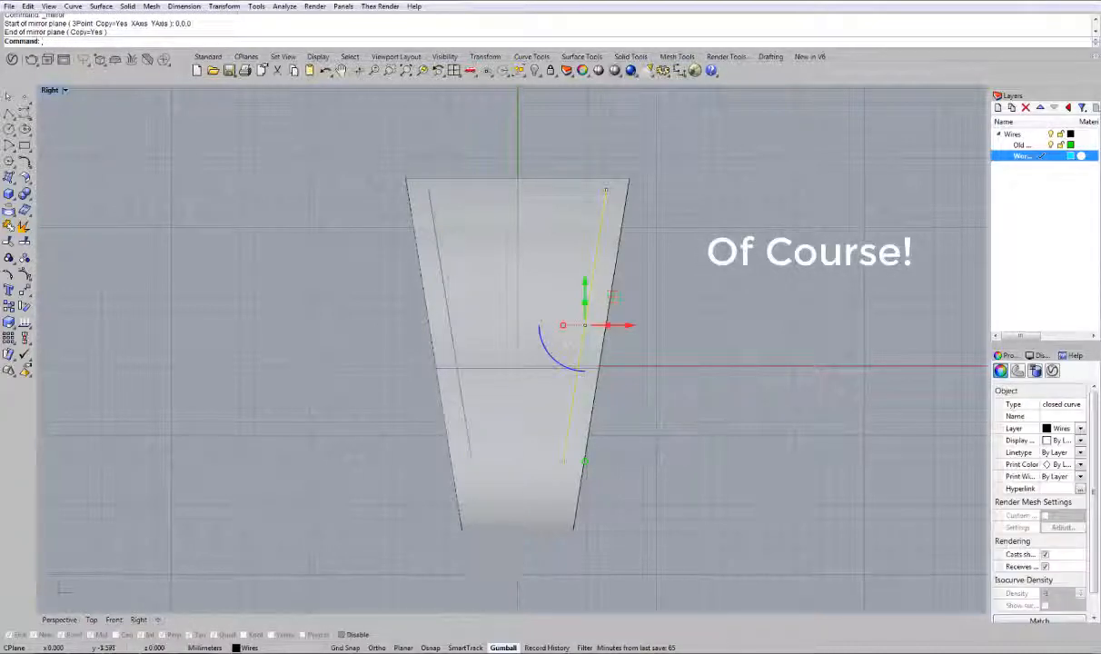
pyautogui.click(671, 463)
# Extrude the mirrored tilted circle as a one-sided solid, horizontally about 13 mm across the ring and past the opposite tilted circle.
pyautogui.click(575, 387)
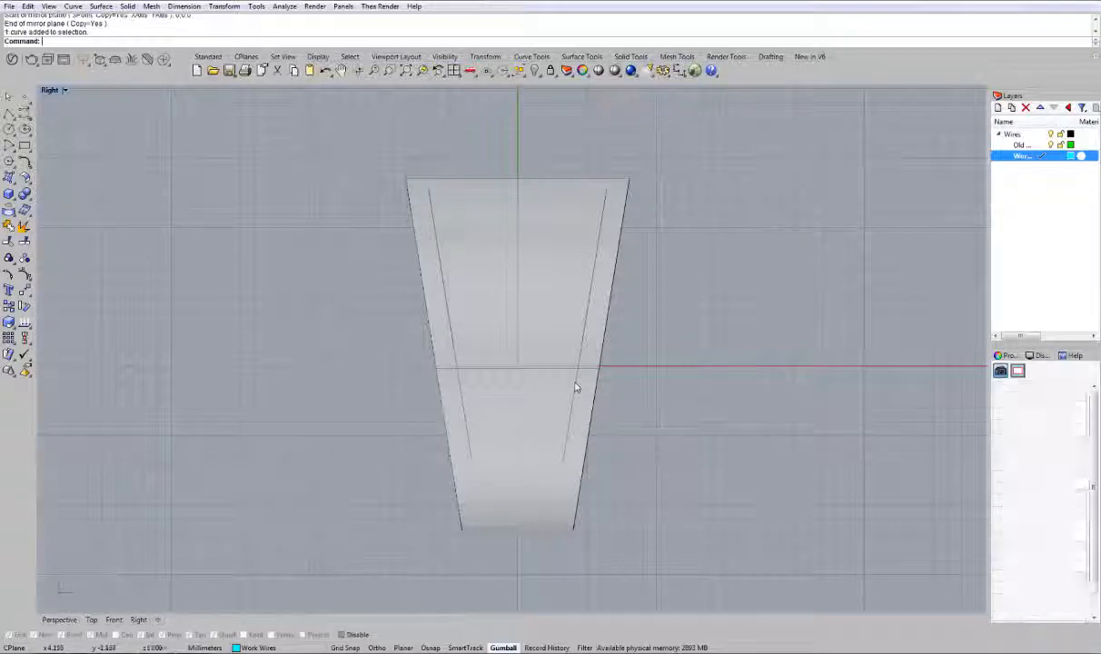
pyautogui.middleClick(669, 388)
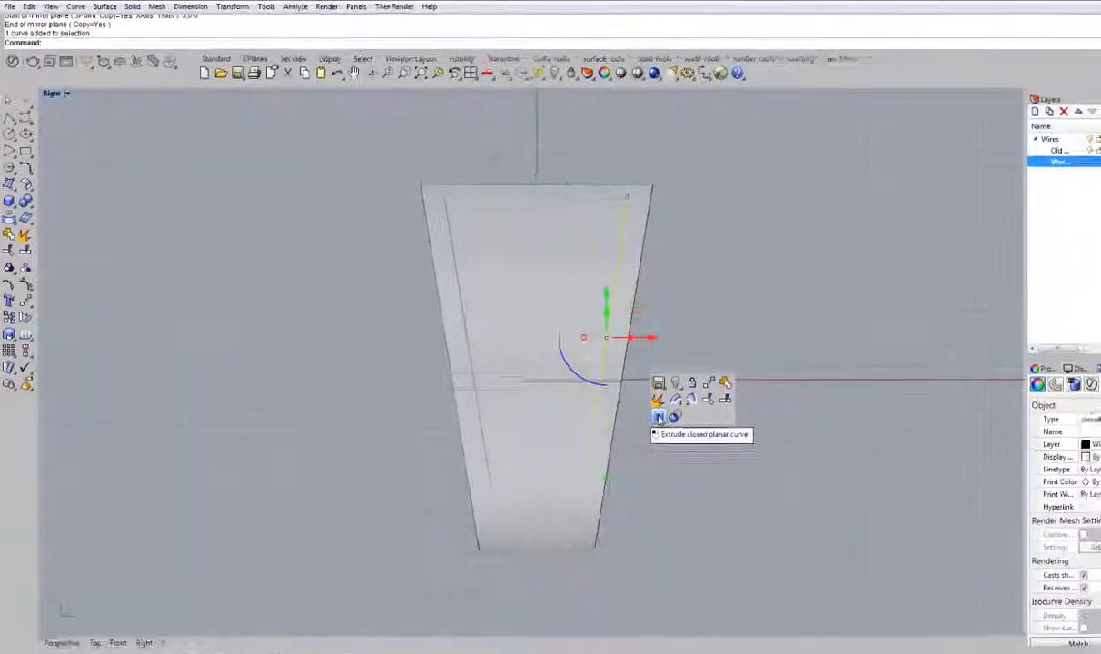
pyautogui.click(635, 403)
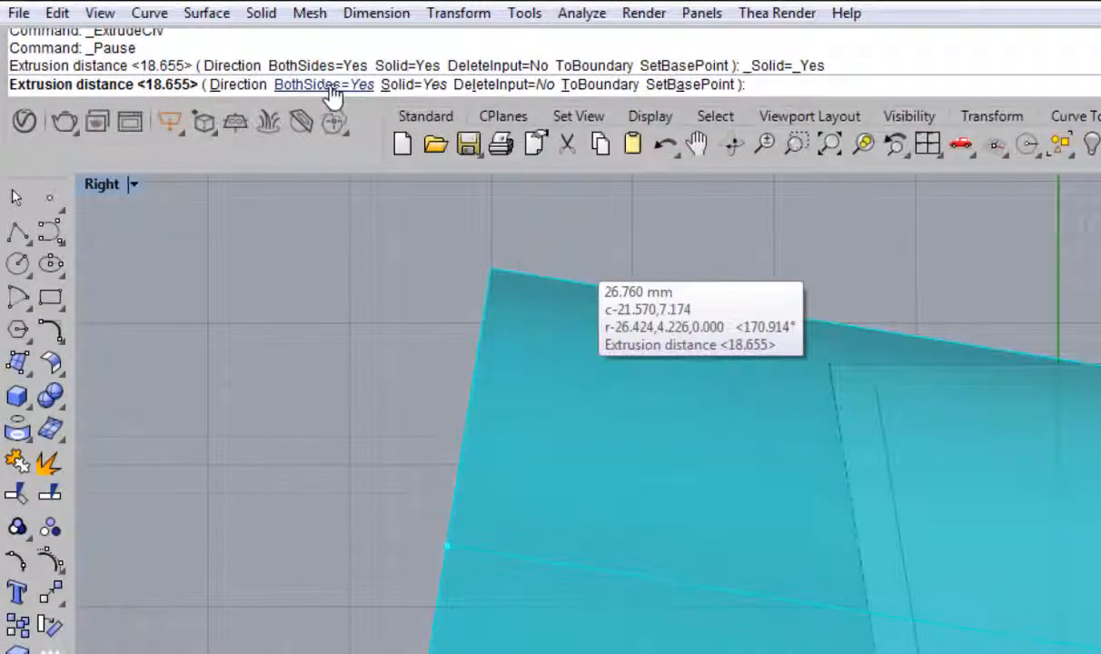
pyautogui.click(333, 91)
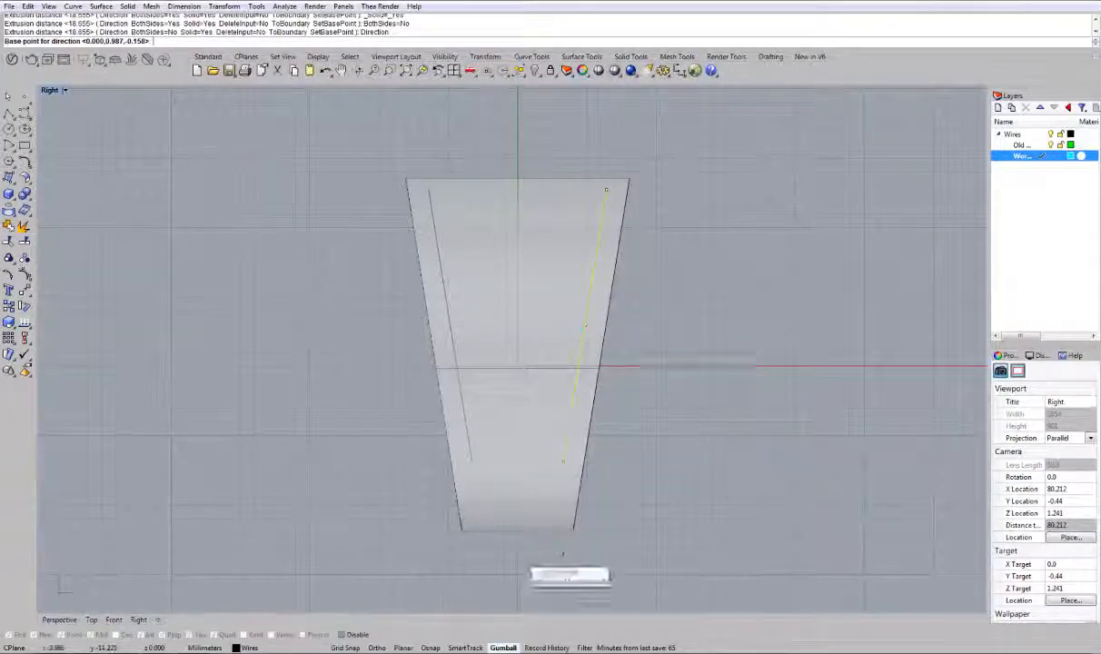
pyautogui.click(430, 648)
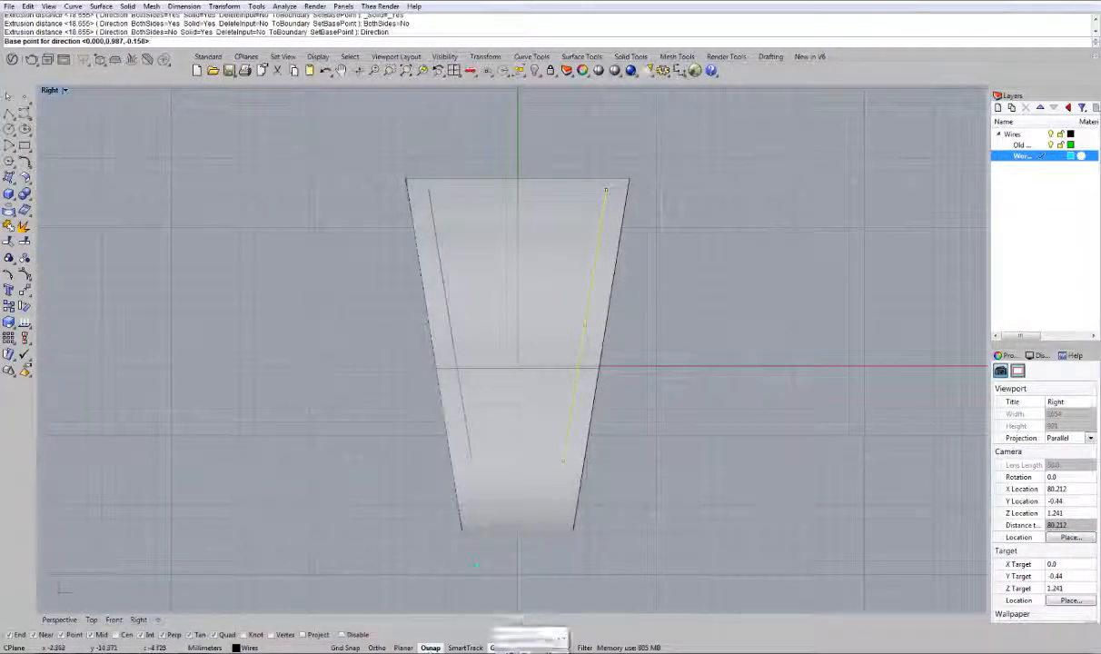
pyautogui.click(584, 324)
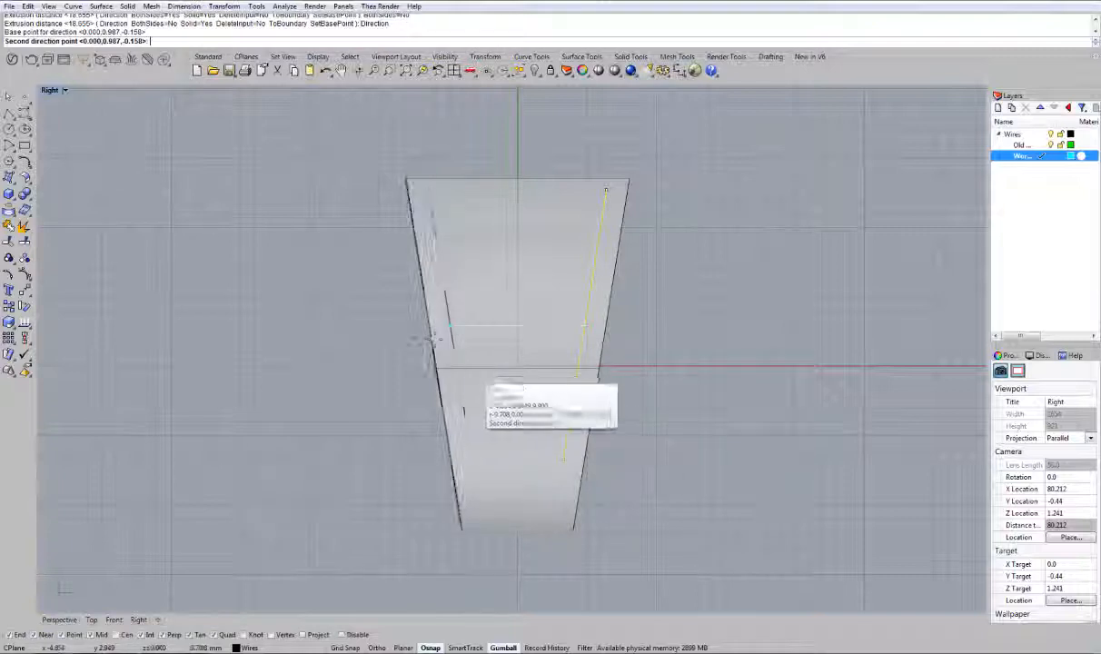
pyautogui.press('shift')
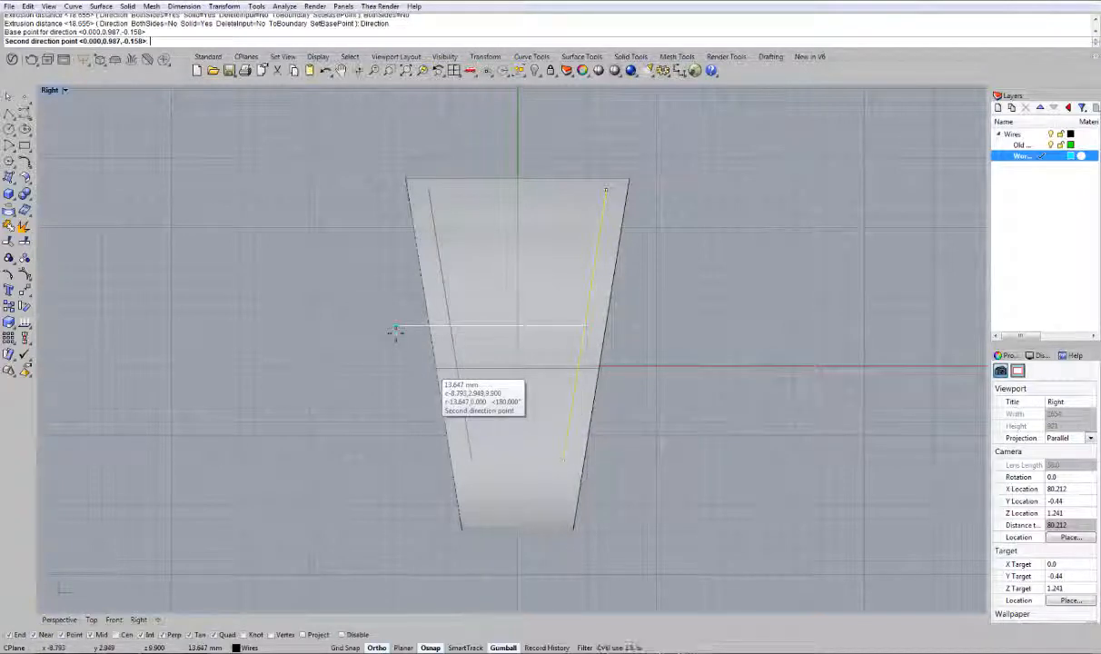
pyautogui.click(395, 332)
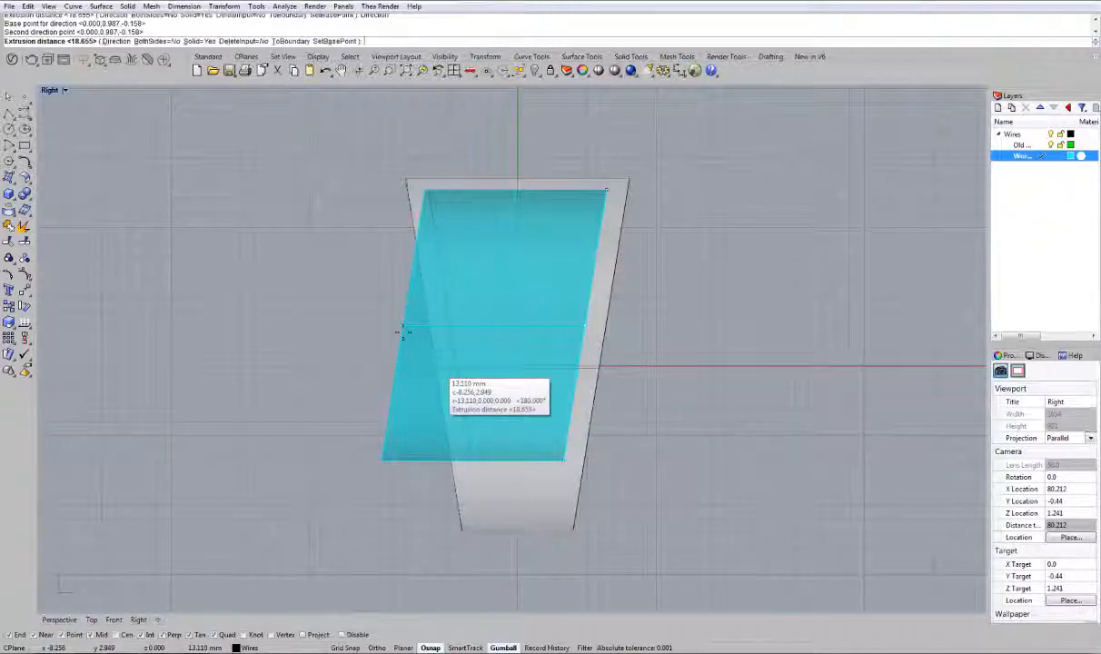
pyautogui.click(400, 333)
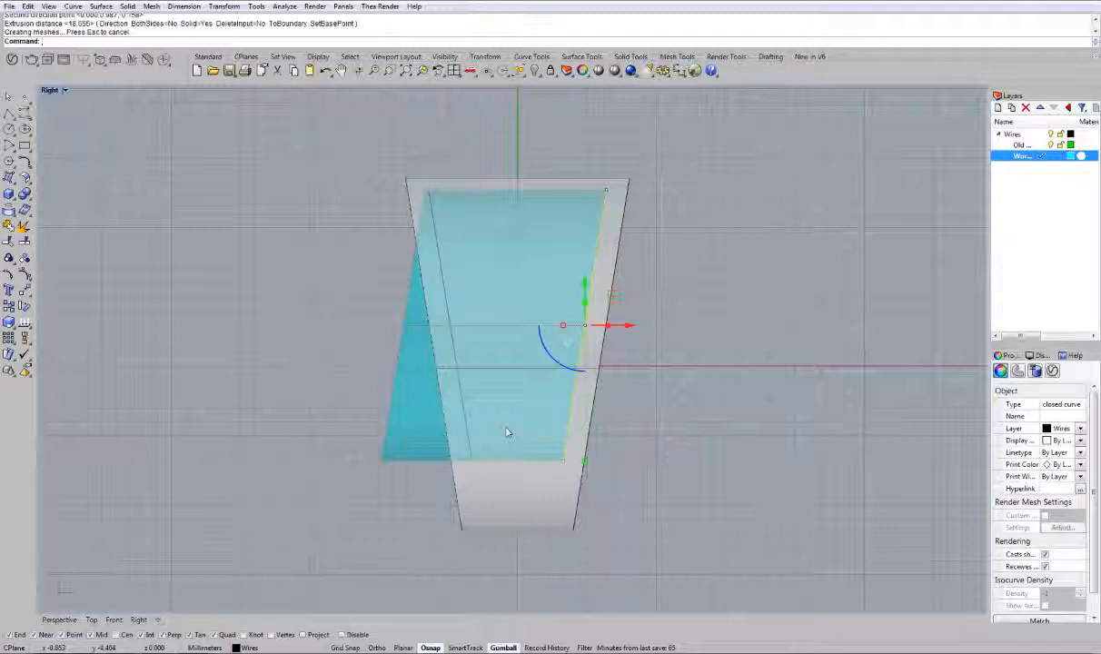
# Trim away the part of the extrusion that extends beyond the opposite tilted circle, using that circle as the cutter.
pyautogui.click(702, 473)
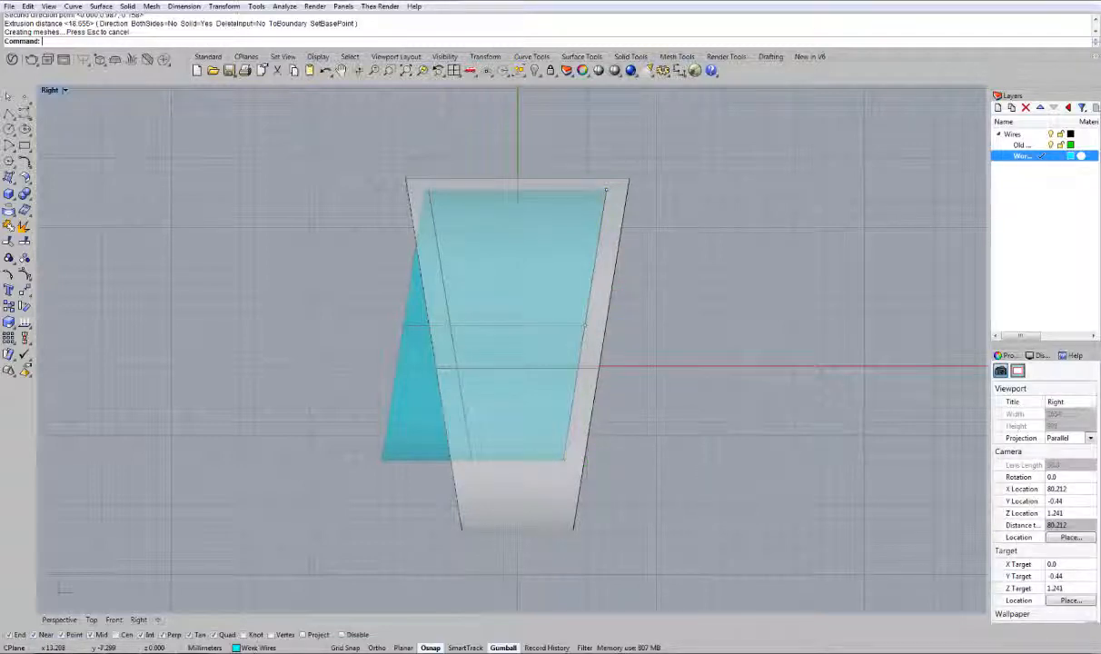
pyautogui.click(462, 397)
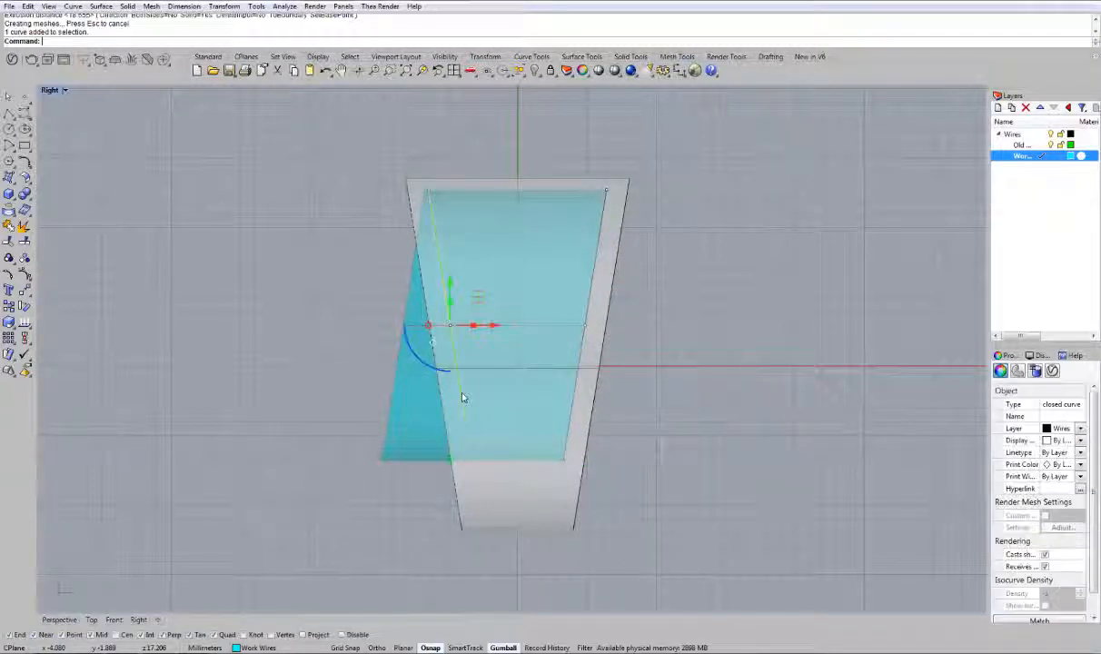
pyautogui.middleClick(337, 492)
pyautogui.click(331, 459)
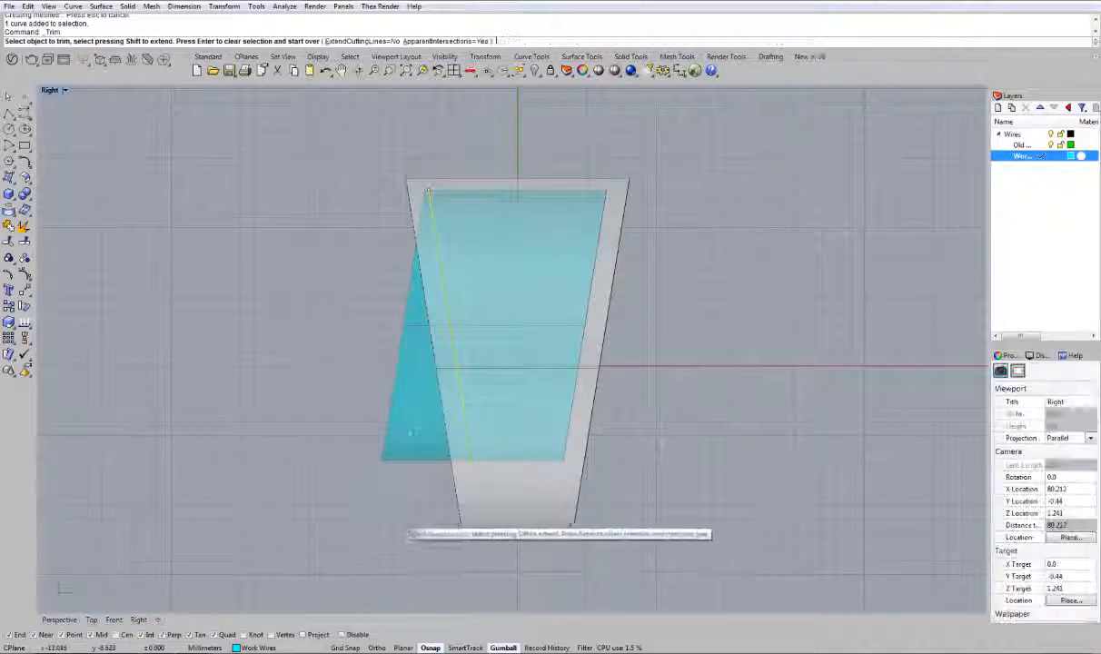
pyautogui.click(422, 393)
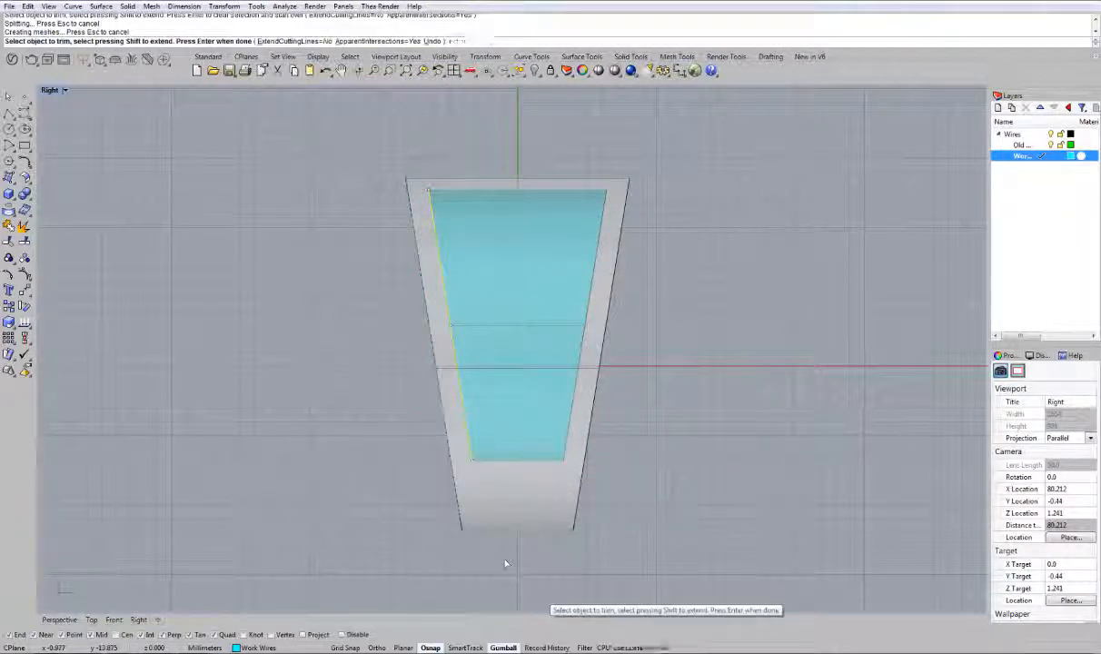
# End the trim and cap the open end of the trimmed extrusion with the Cap command.
pyautogui.doubleClick(55, 90)
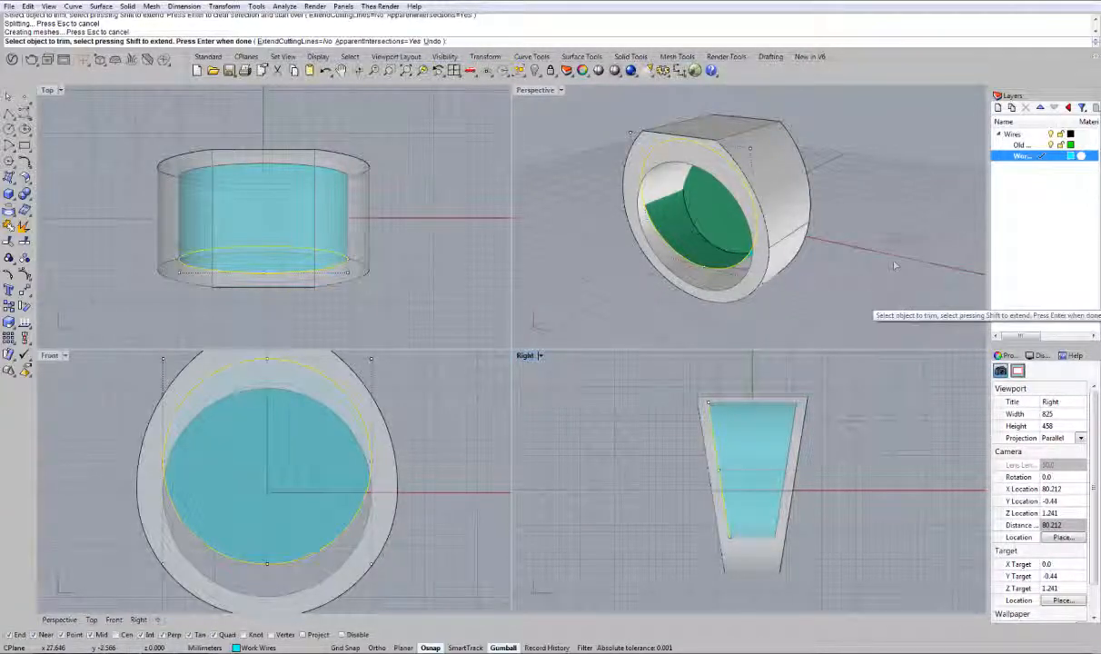
pyautogui.moveTo(897, 264); pyautogui.dragTo(872, 257, button='right')
pyautogui.click(750, 258)
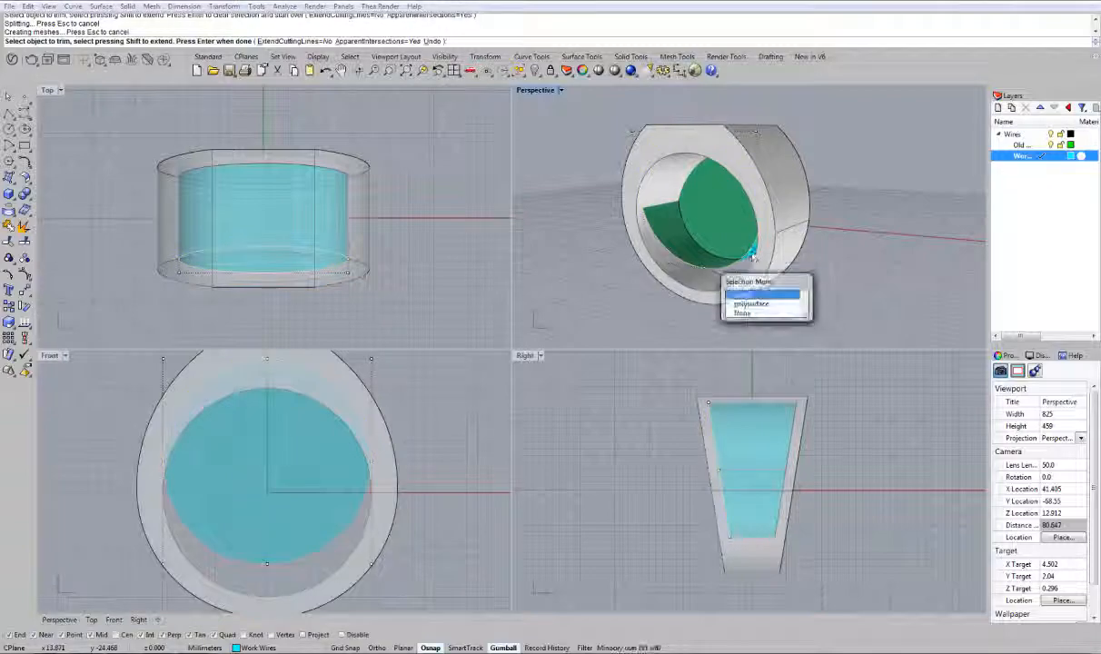
pyautogui.click(751, 304)
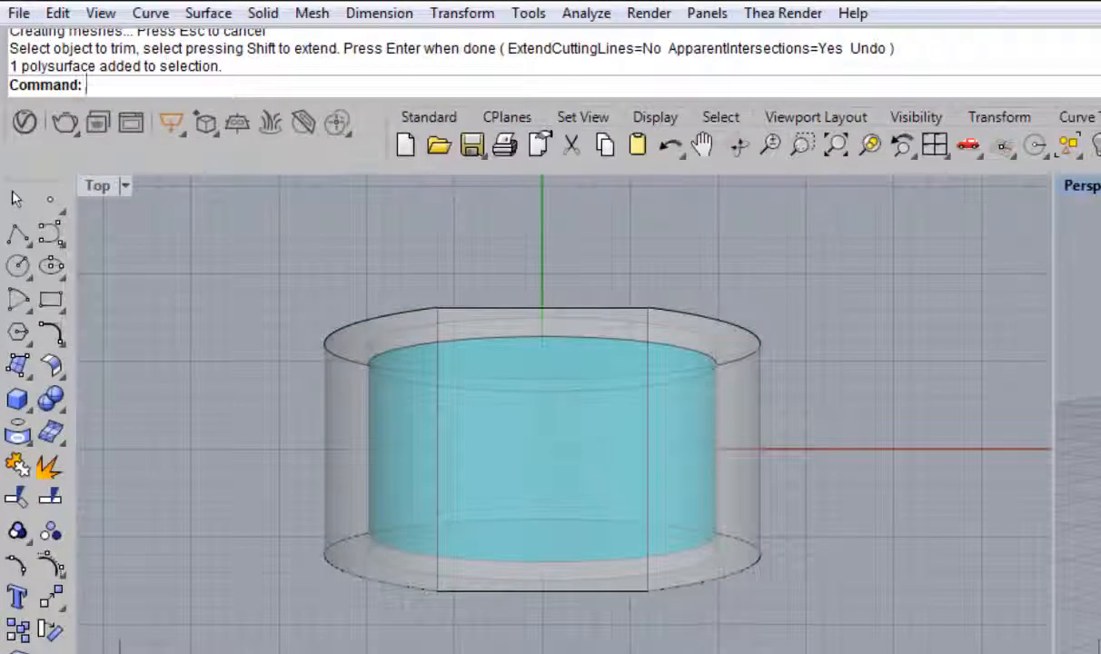
pyautogui.write('p')
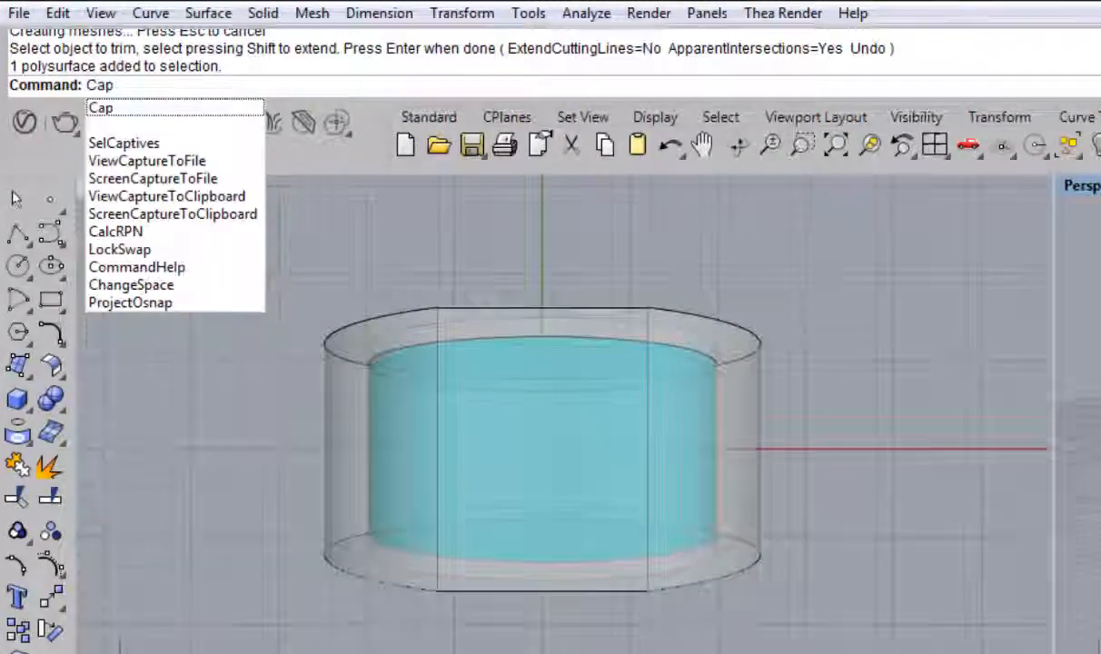
pyautogui.press('Return')
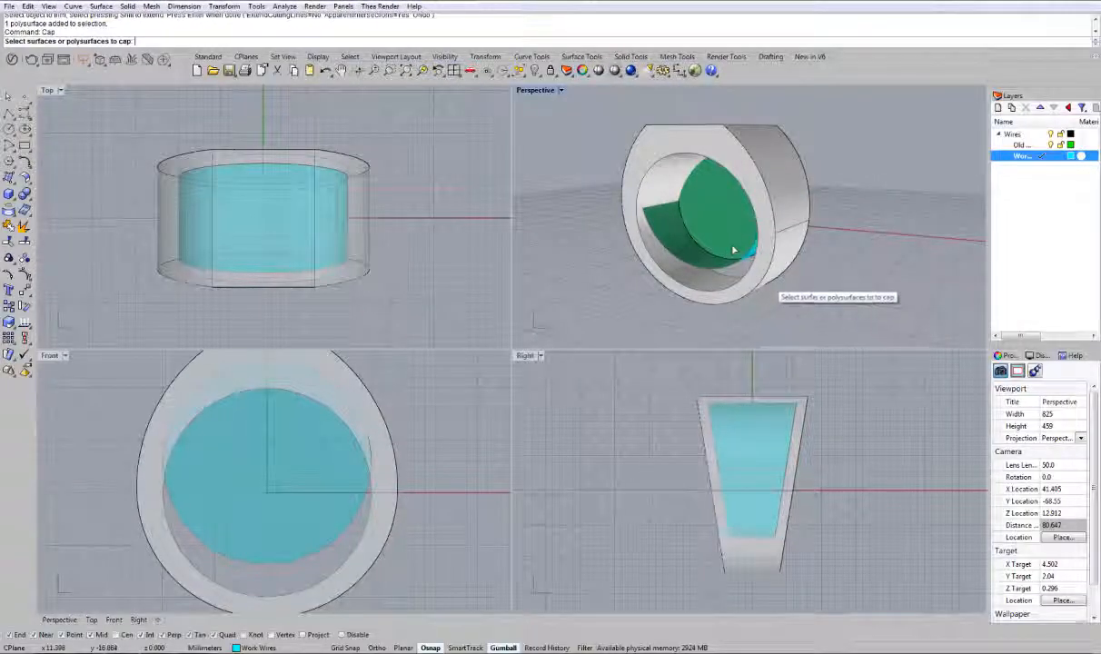
pyautogui.click(734, 250)
pyautogui.press('Return')
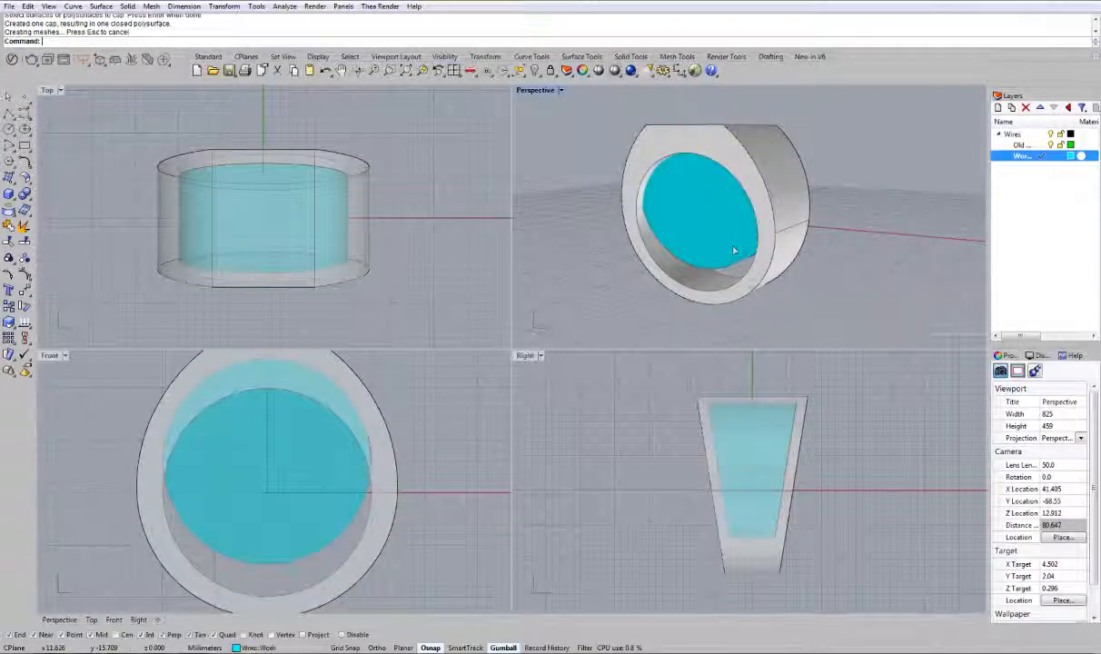
# Subtract the capped inner solid from the ring body with a Boolean difference.
pyautogui.moveTo(873, 286); pyautogui.dragTo(813, 265, button='right')
pyautogui.middleClick(859, 285)
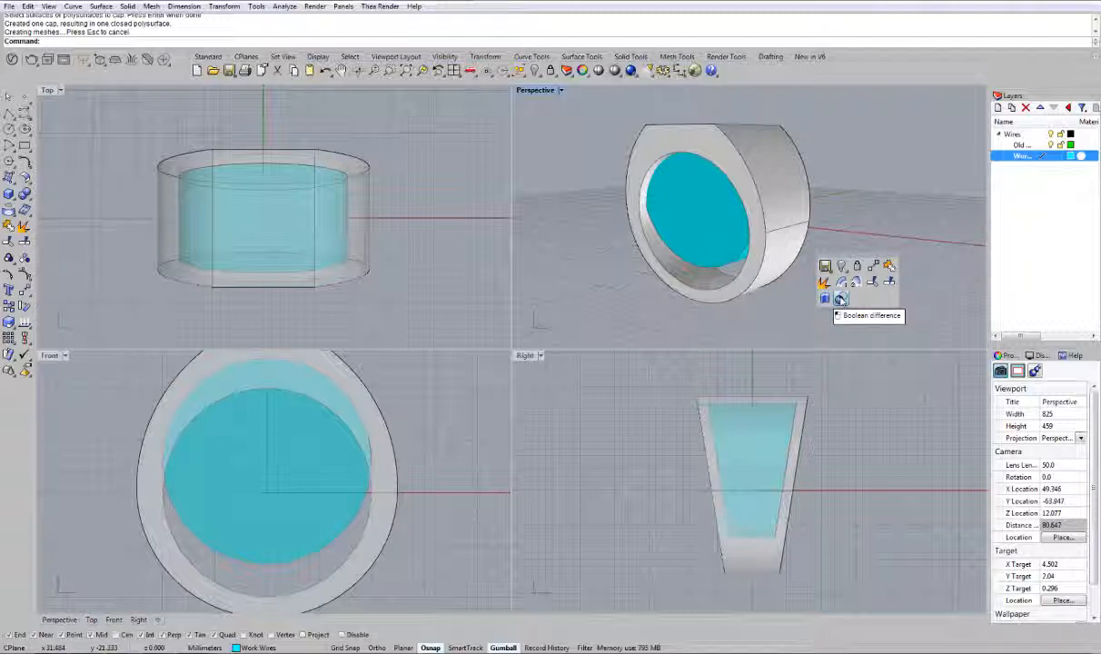
pyautogui.click(841, 300)
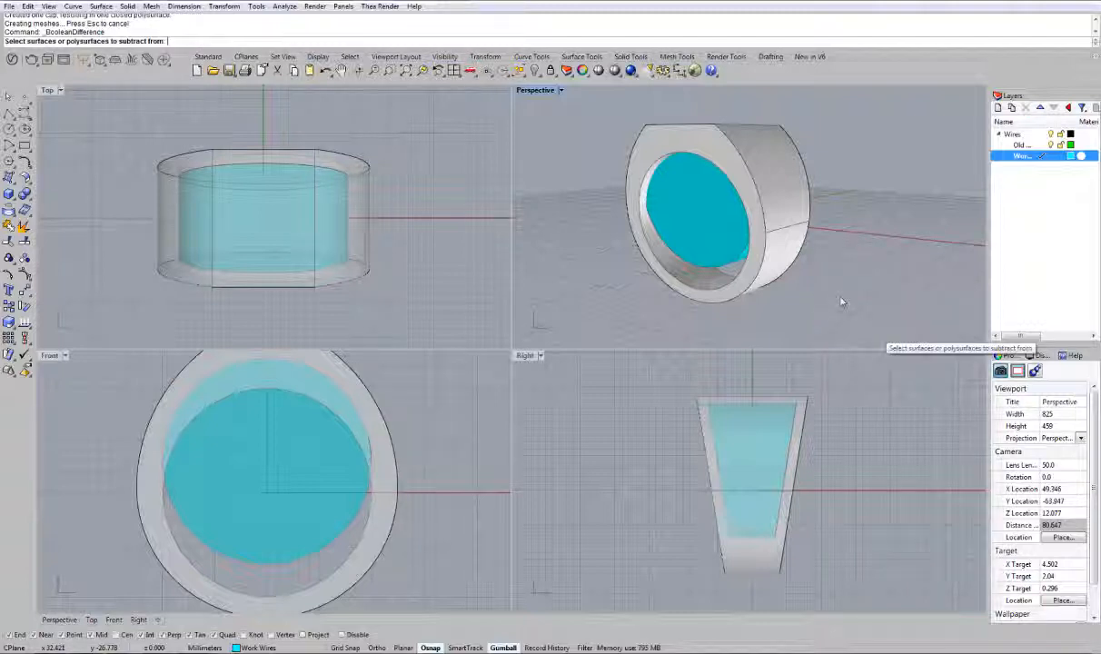
pyautogui.click(753, 256)
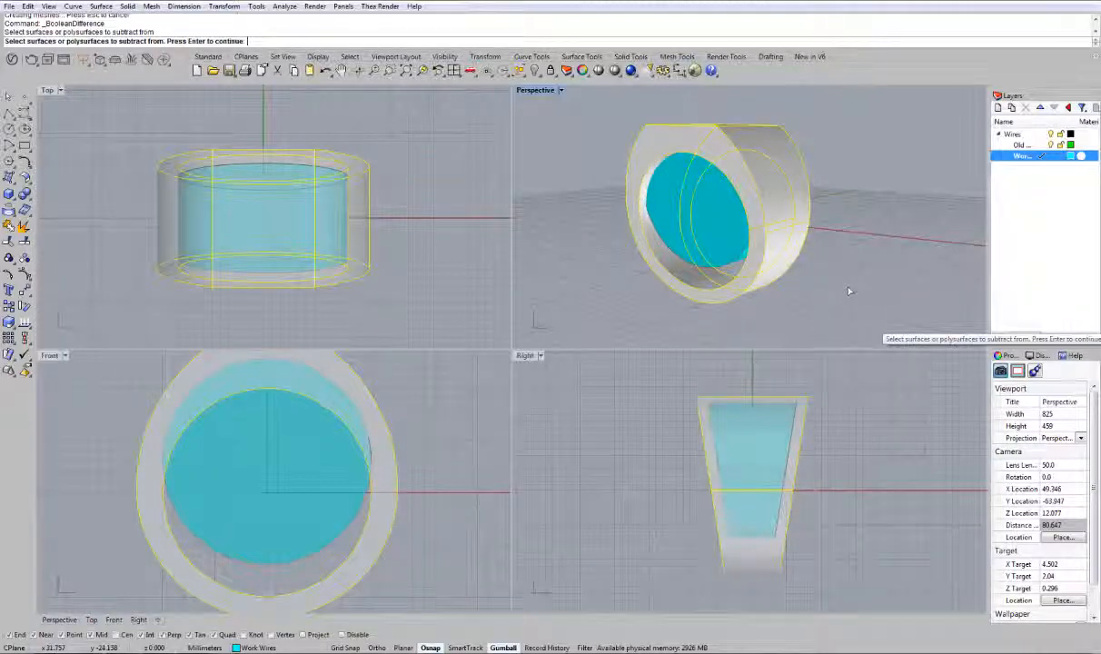
pyautogui.press('Return')
pyautogui.click(729, 246)
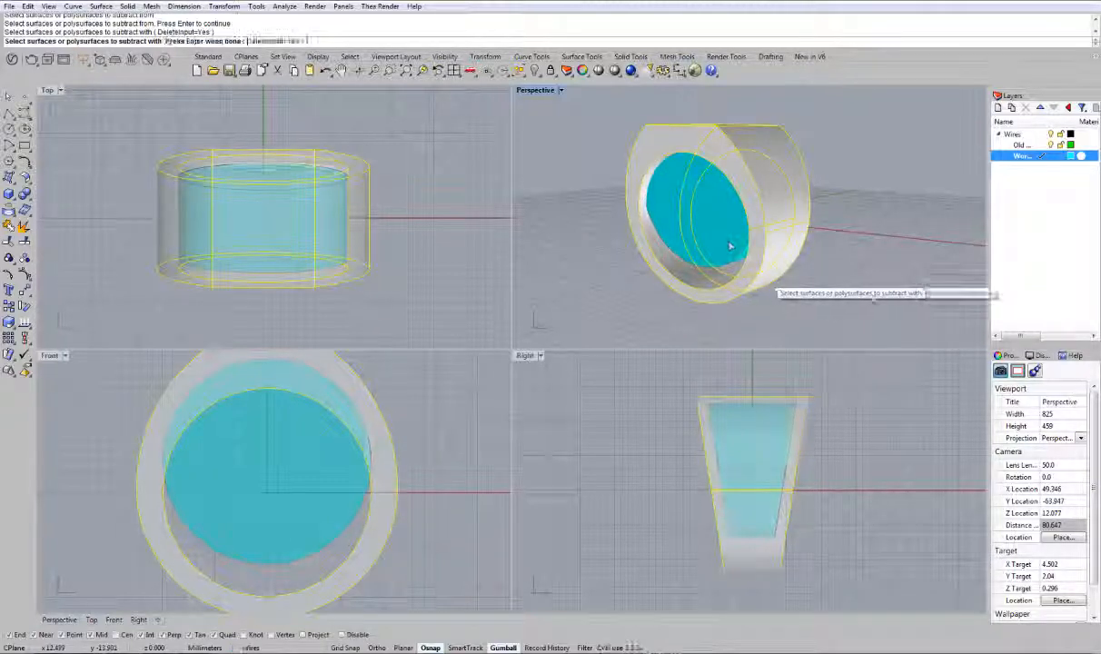
pyautogui.press('Return')
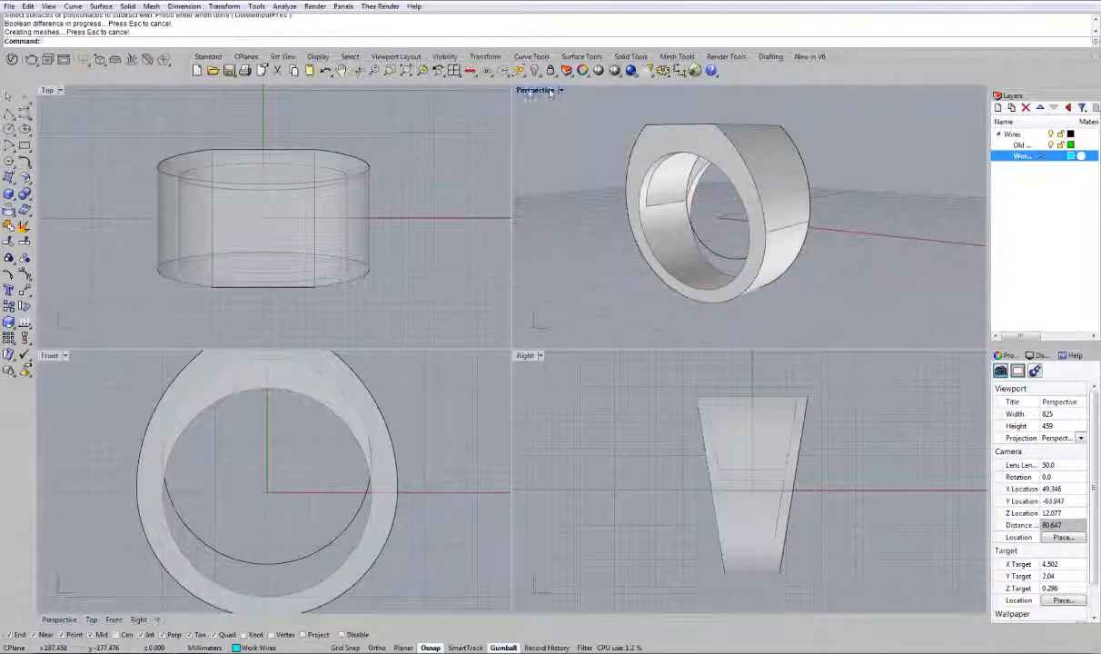
# In the Perspective view, delete the leftover tilted circle and inspect the hollowed ring from several angles.
pyautogui.doubleClick(535, 90)
pyautogui.click(452, 432)
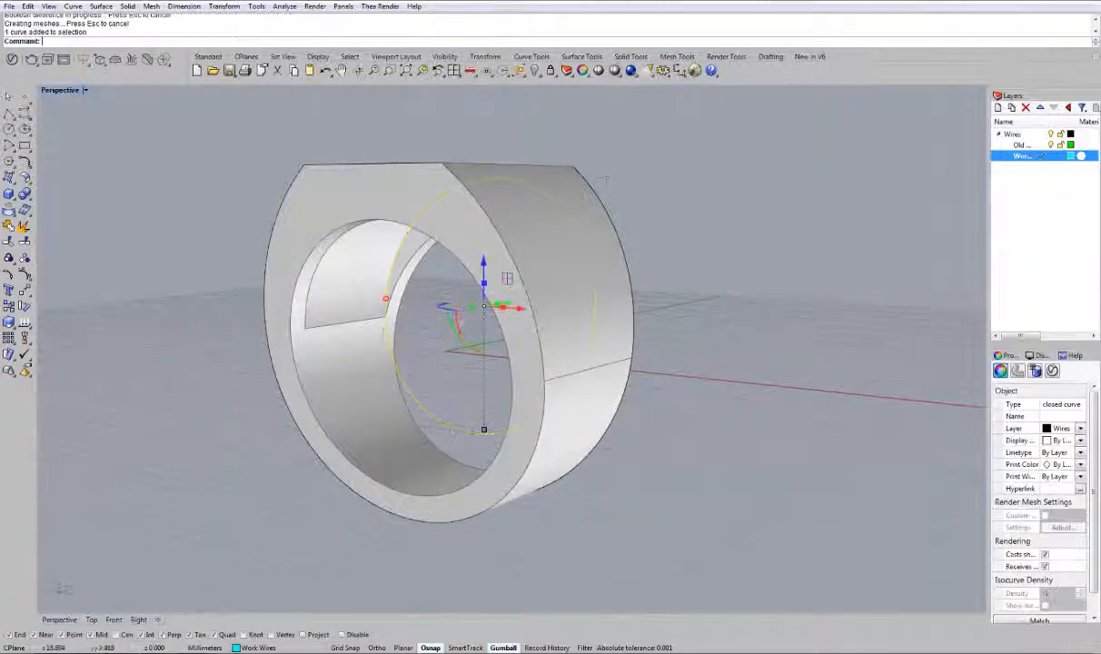
pyautogui.press('Delete')
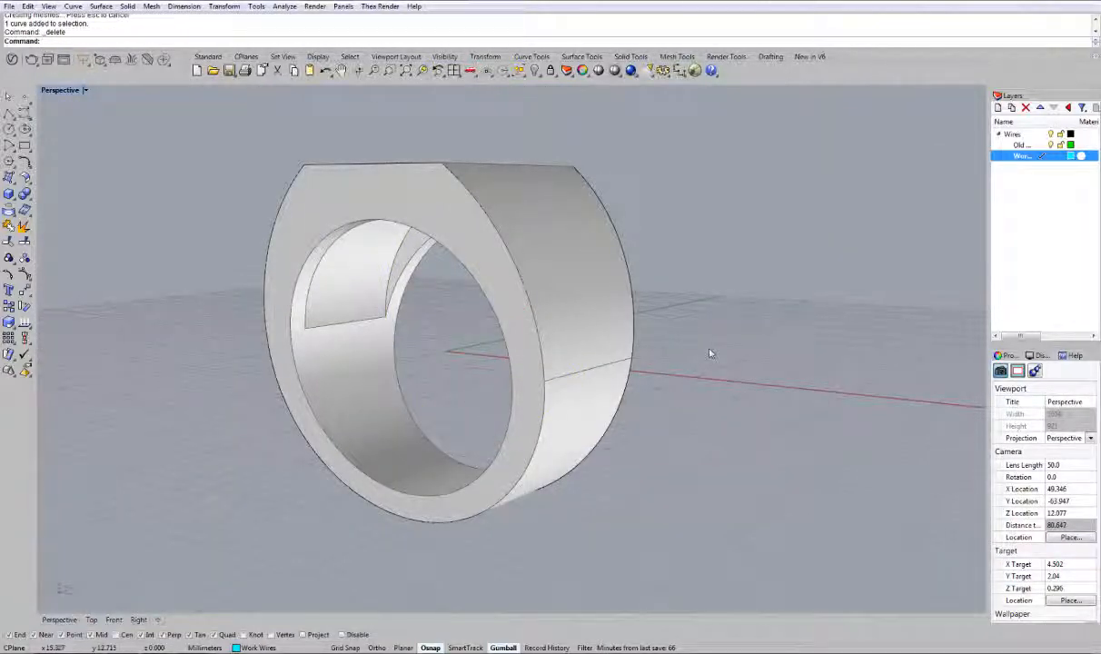
pyautogui.moveTo(713, 355); pyautogui.dragTo(784, 400, button='right')
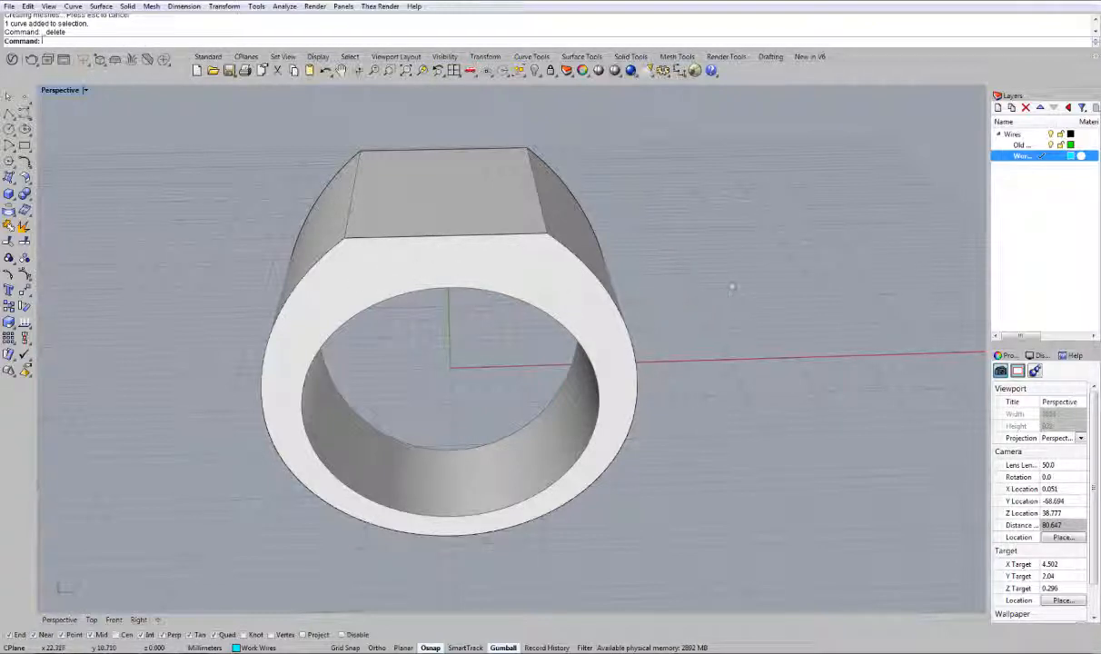
pyautogui.moveTo(732, 288); pyautogui.dragTo(694, 321, button='right')
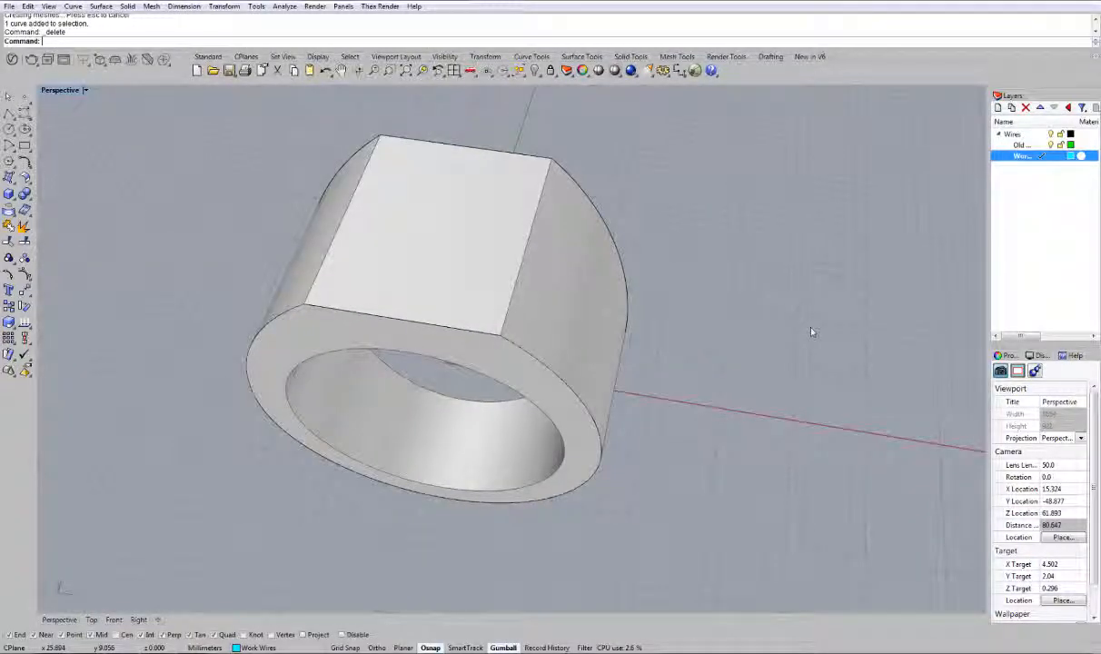